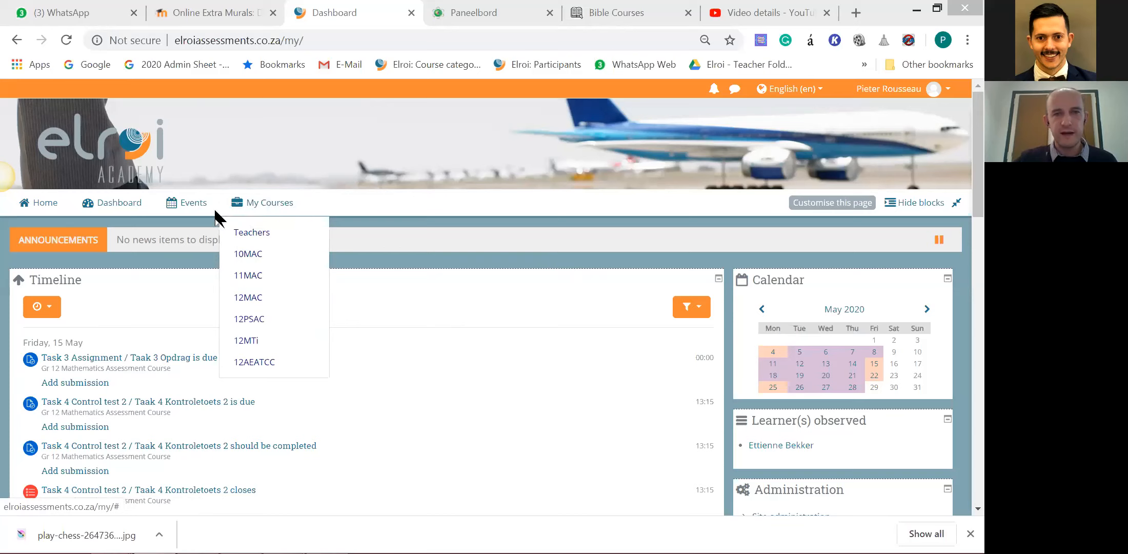
Open the Gr 12 Mathematics Assessment File from the Grade 12 category of Institution Assessment Courses.
{"action": "left_click", "coordinate": [419, 69]}
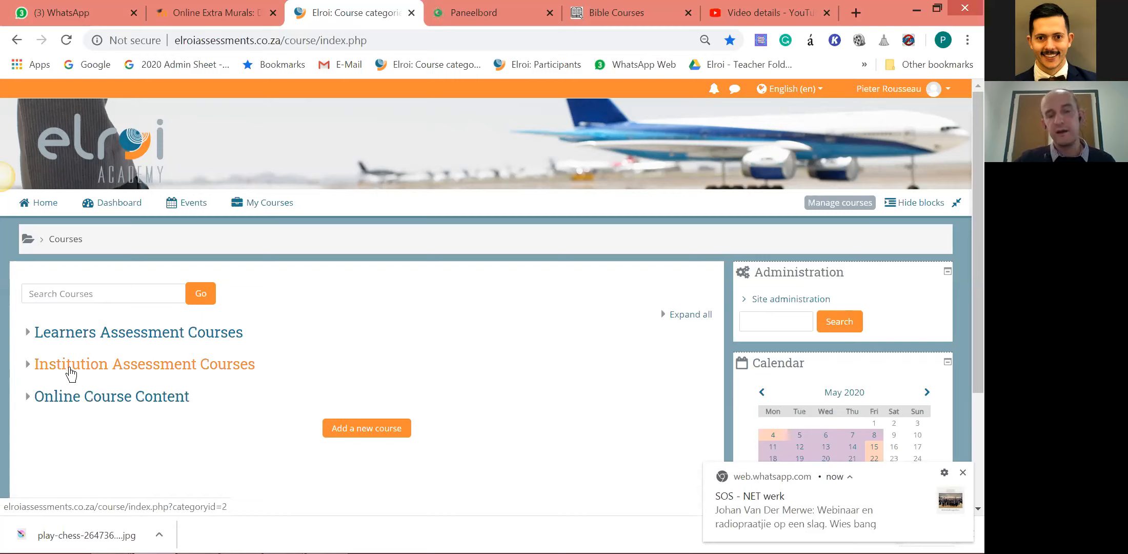
{"action": "left_click", "coordinate": [105, 373]}
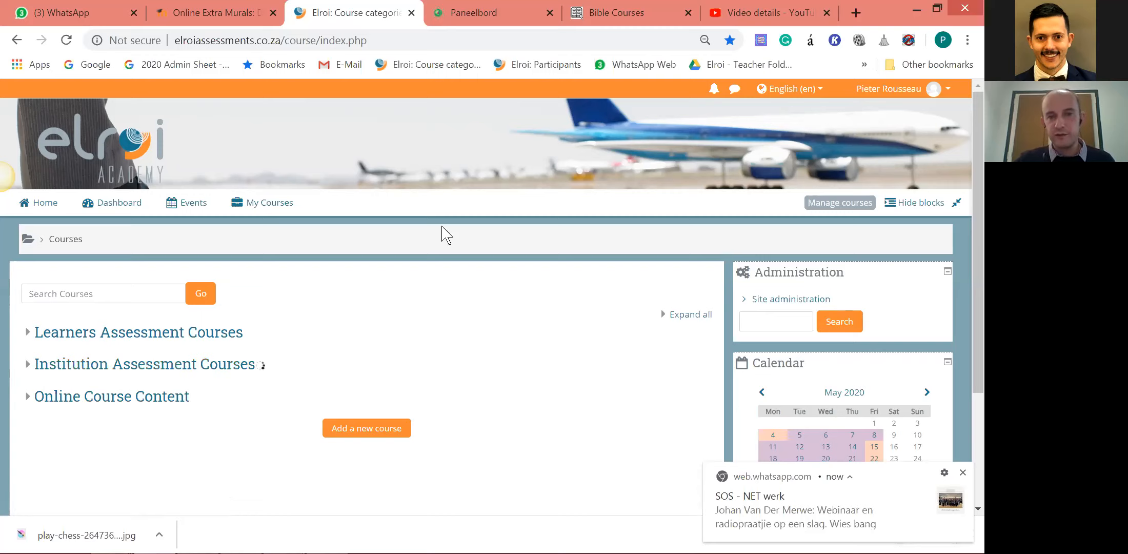
{"action": "scroll", "coordinate": [337, 319], "scroll_direction": "down", "scroll_amount": 2}
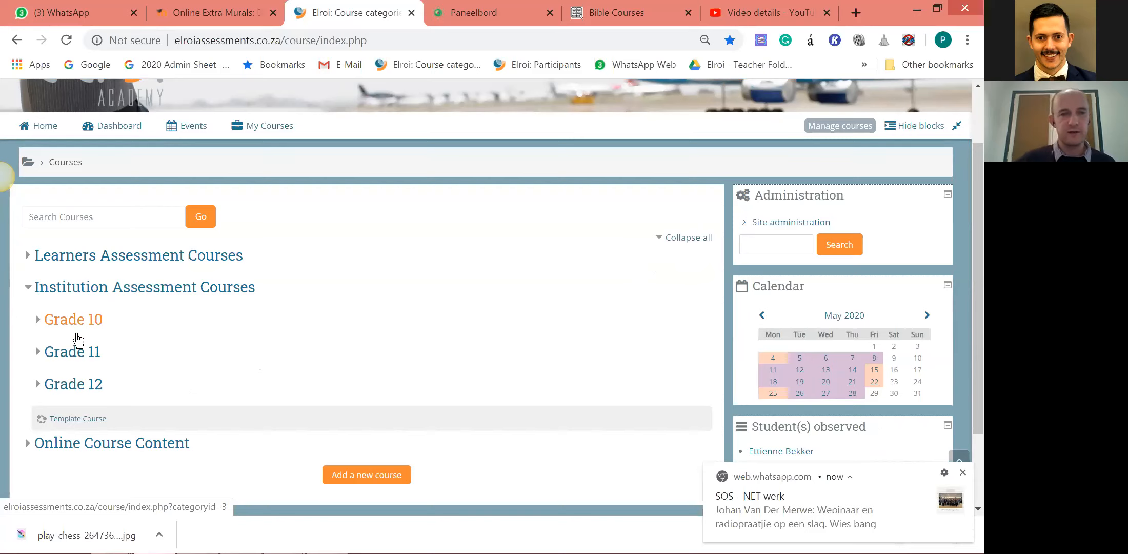
{"action": "left_click", "coordinate": [49, 393]}
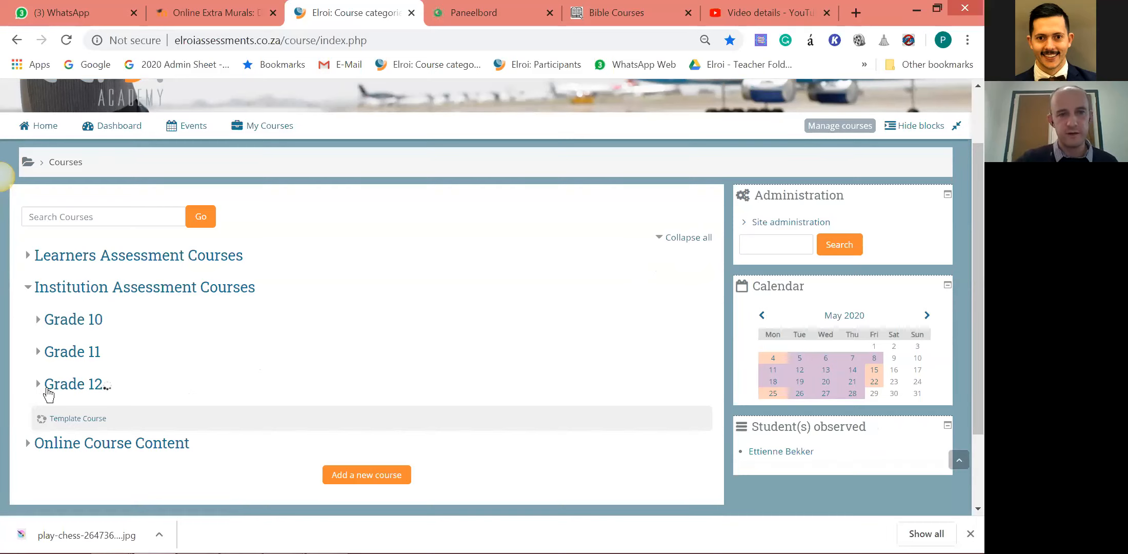
{"action": "scroll", "coordinate": [164, 368], "scroll_direction": "down", "scroll_amount": 5}
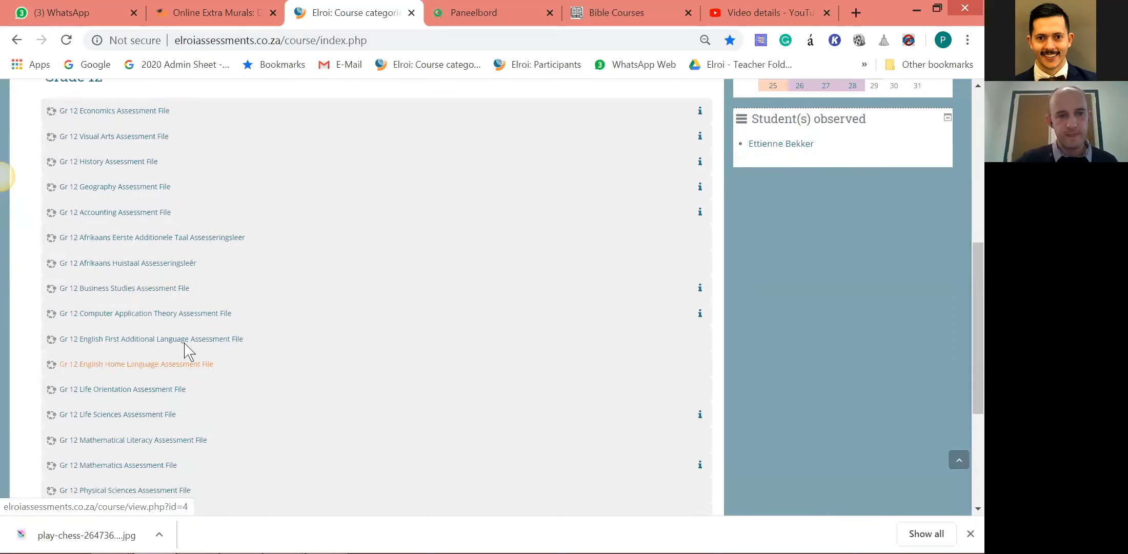
{"action": "scroll", "coordinate": [180, 390], "scroll_direction": "down", "scroll_amount": 2}
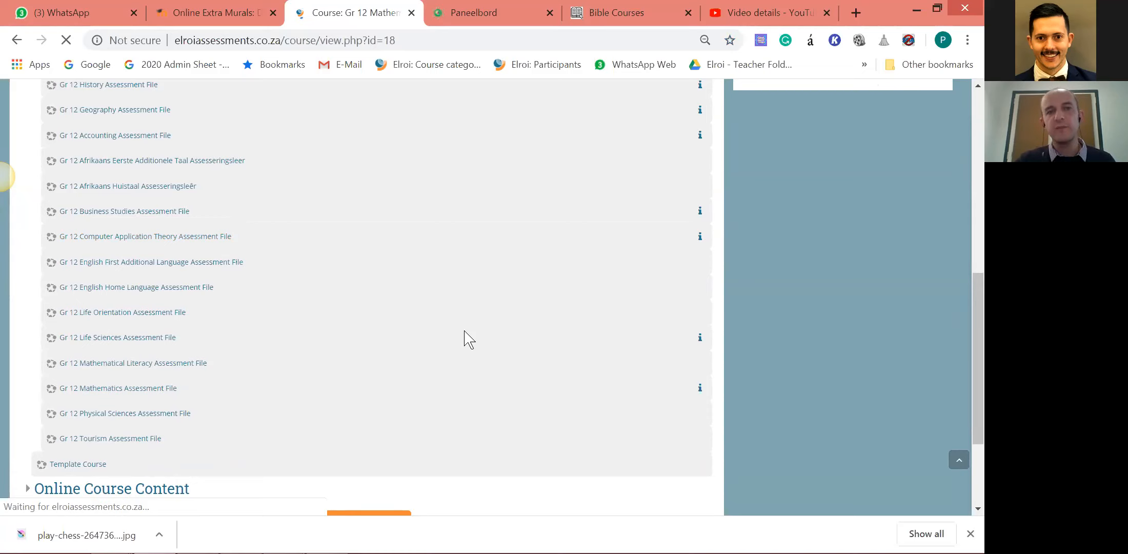
Review the Term 1 tasks and highlight the availability date of the Task 3 Control Test 1 question paper.
{"action": "scroll", "coordinate": [461, 287], "scroll_direction": "down", "scroll_amount": 4}
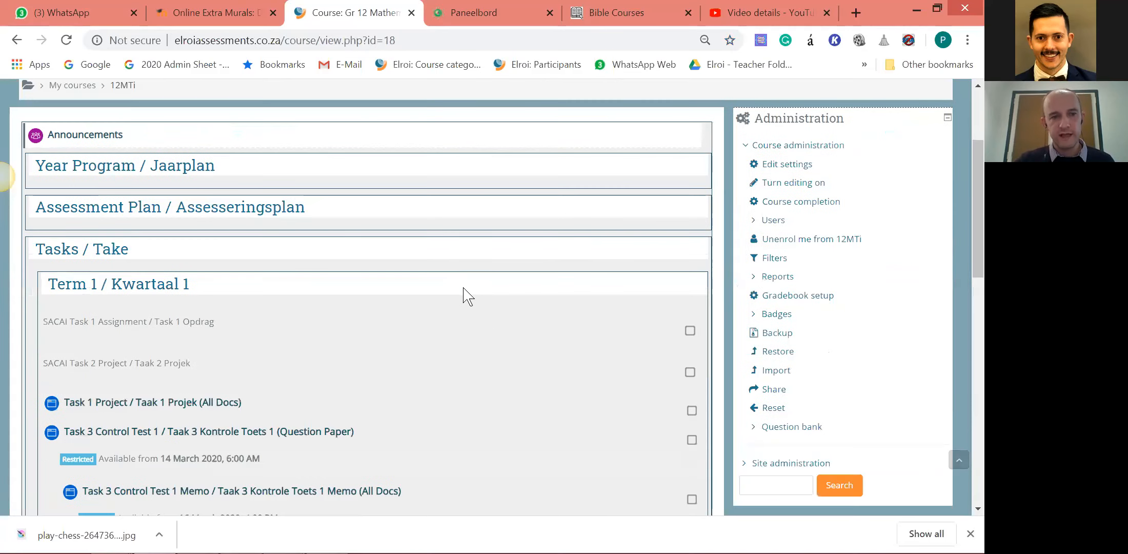
{"action": "scroll", "coordinate": [461, 267], "scroll_direction": "down", "scroll_amount": 1}
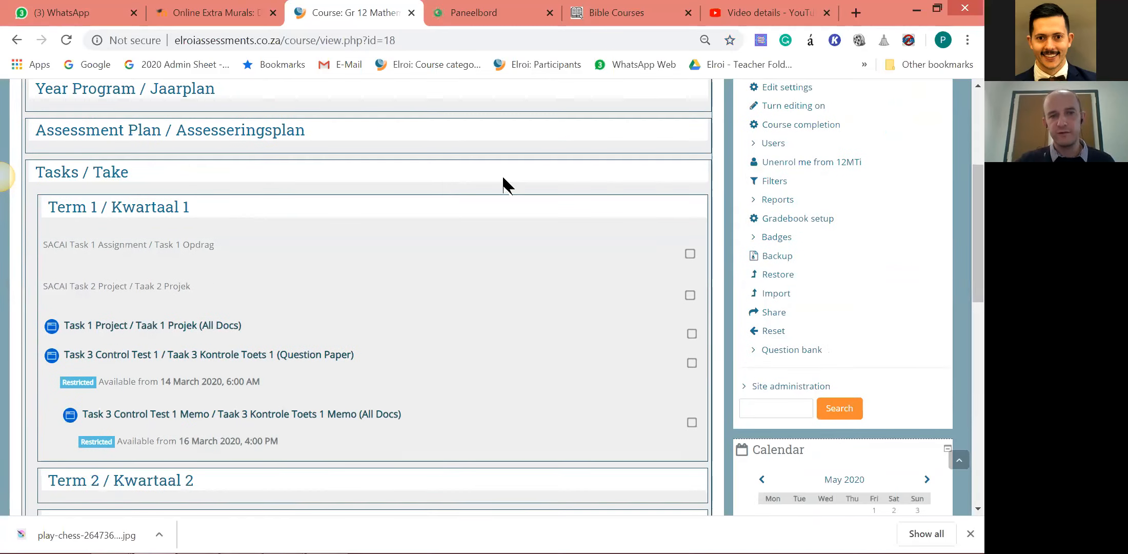
{"action": "scroll", "coordinate": [497, 252], "scroll_direction": "down", "scroll_amount": 1}
{"action": "scroll", "coordinate": [496, 251], "scroll_direction": "down", "scroll_amount": 1}
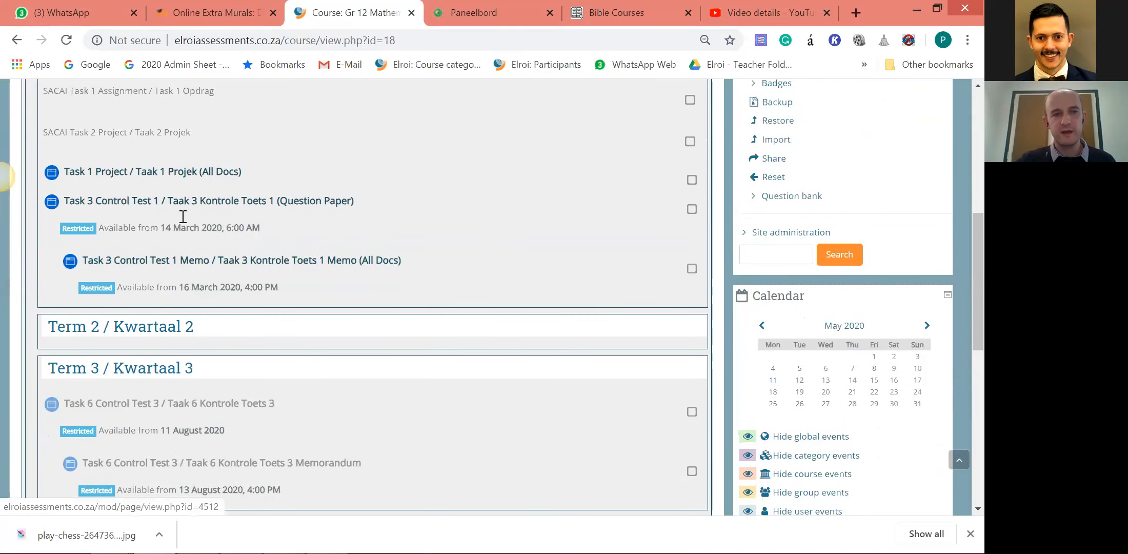
{"action": "left_click_drag", "start_coordinate": [112, 228], "coordinate": [272, 231]}
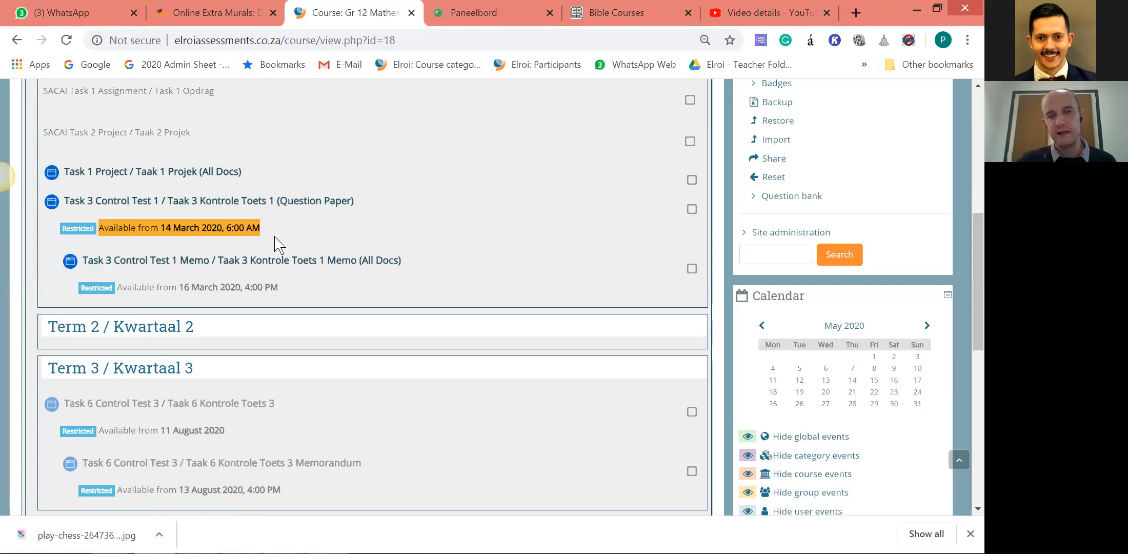
Compare the release dates of the Term 1 and Term 3 control tests with those of their memorandums.
{"action": "scroll", "coordinate": [277, 236], "scroll_direction": "down", "scroll_amount": 1}
{"action": "scroll", "coordinate": [213, 306], "scroll_direction": "up", "scroll_amount": 1}
{"action": "scroll", "coordinate": [213, 311], "scroll_direction": "down", "scroll_amount": 1}
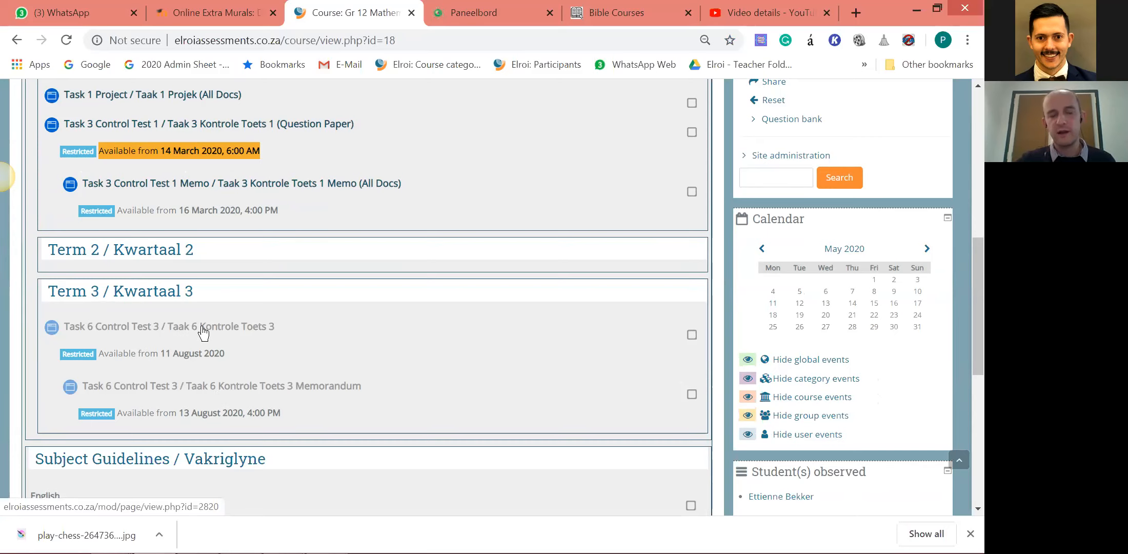
{"action": "scroll", "coordinate": [330, 358], "scroll_direction": "up", "scroll_amount": 3}
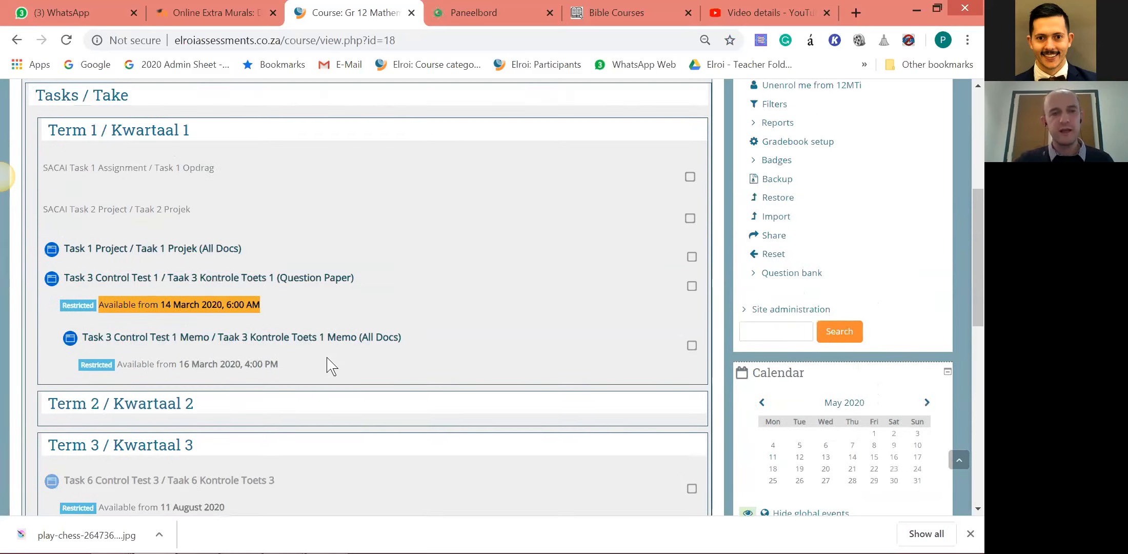
{"action": "scroll", "coordinate": [327, 358], "scroll_direction": "up", "scroll_amount": 2}
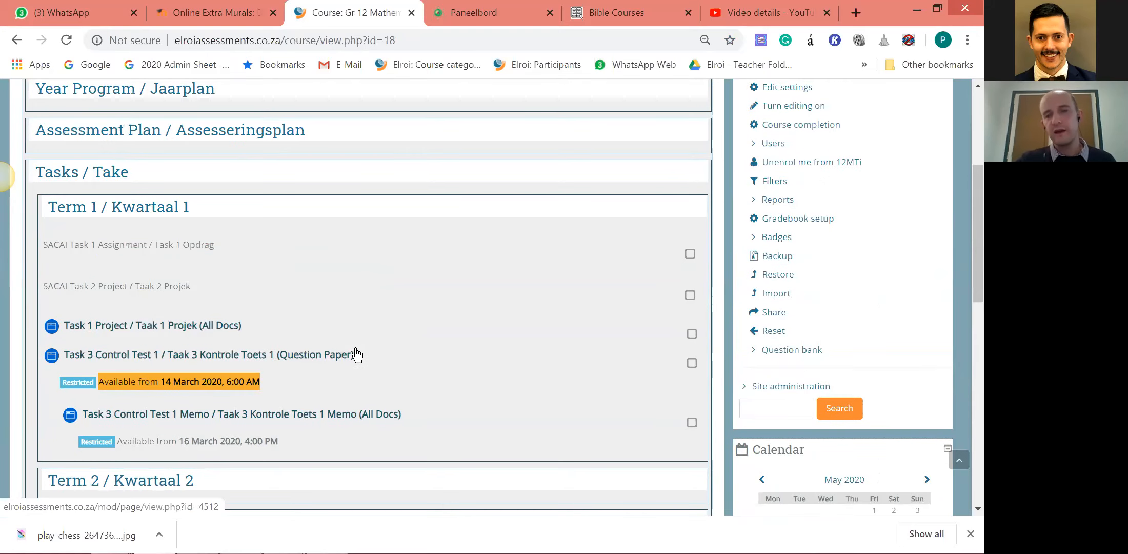
{"action": "scroll", "coordinate": [423, 374], "scroll_direction": "up", "scroll_amount": 2}
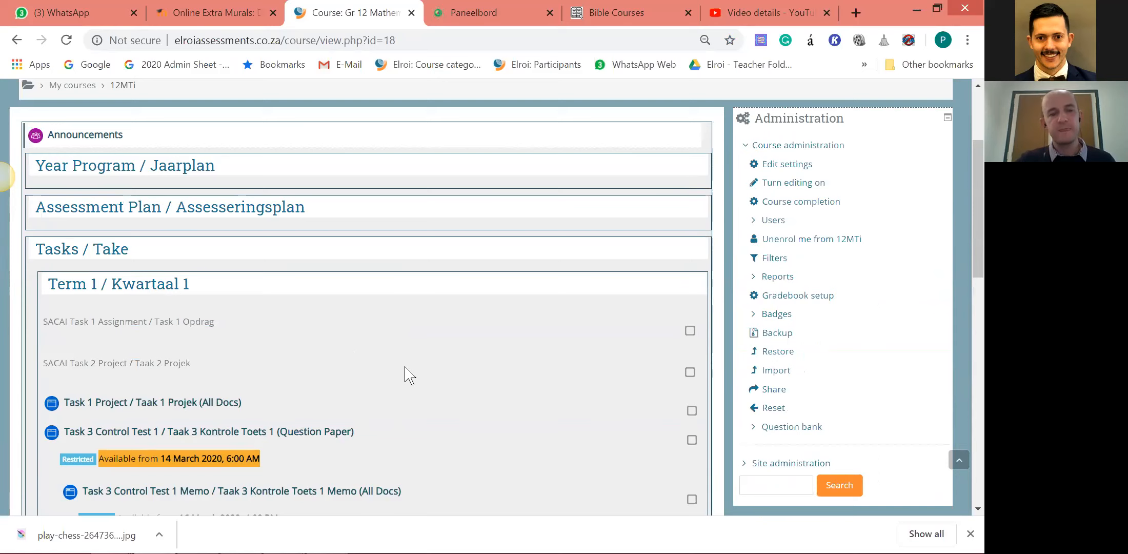
{"action": "scroll", "coordinate": [403, 349], "scroll_direction": "down", "scroll_amount": 2}
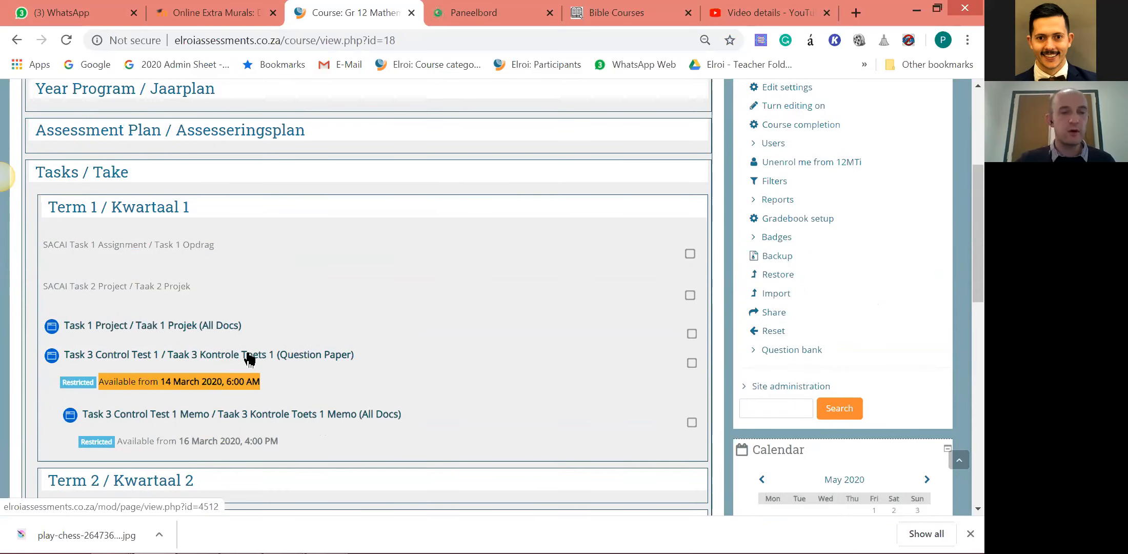
{"action": "scroll", "coordinate": [459, 360], "scroll_direction": "down", "scroll_amount": 2}
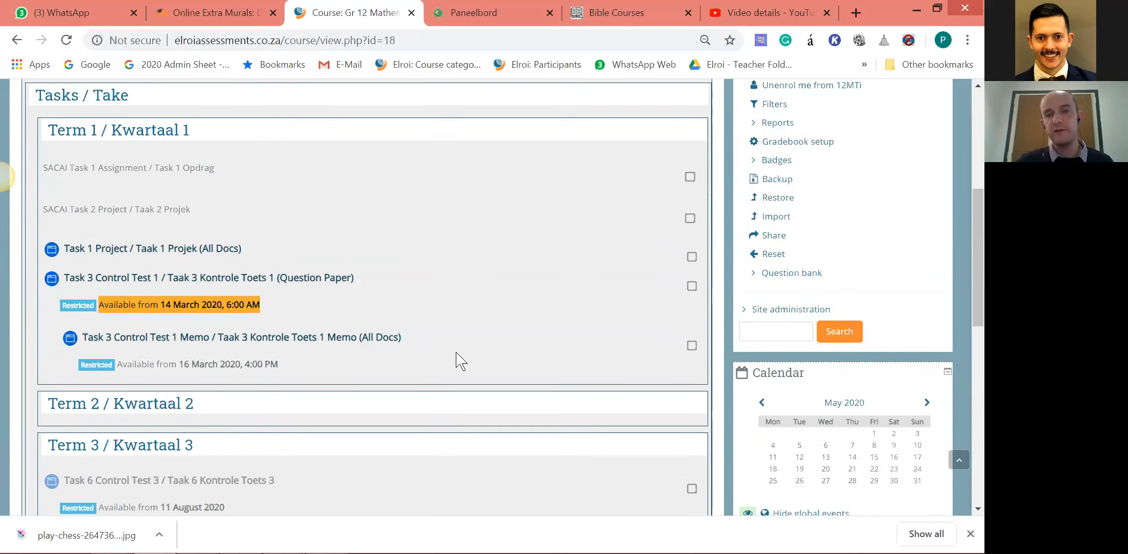
{"action": "scroll", "coordinate": [459, 360], "scroll_direction": "down", "scroll_amount": 5}
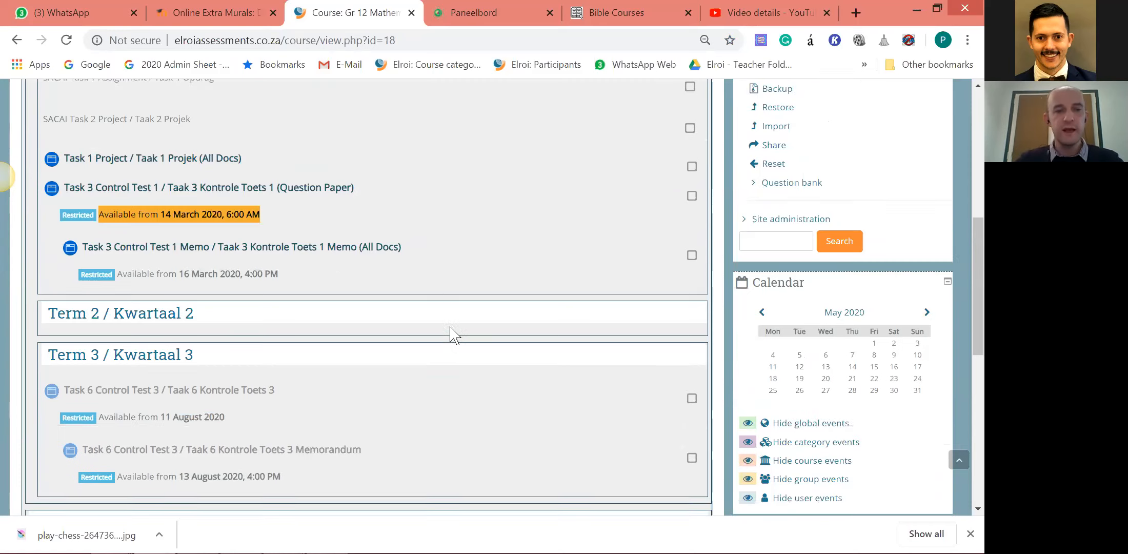
{"action": "scroll", "coordinate": [446, 333], "scroll_direction": "up", "scroll_amount": 2}
{"action": "scroll", "coordinate": [343, 331], "scroll_direction": "up", "scroll_amount": 2}
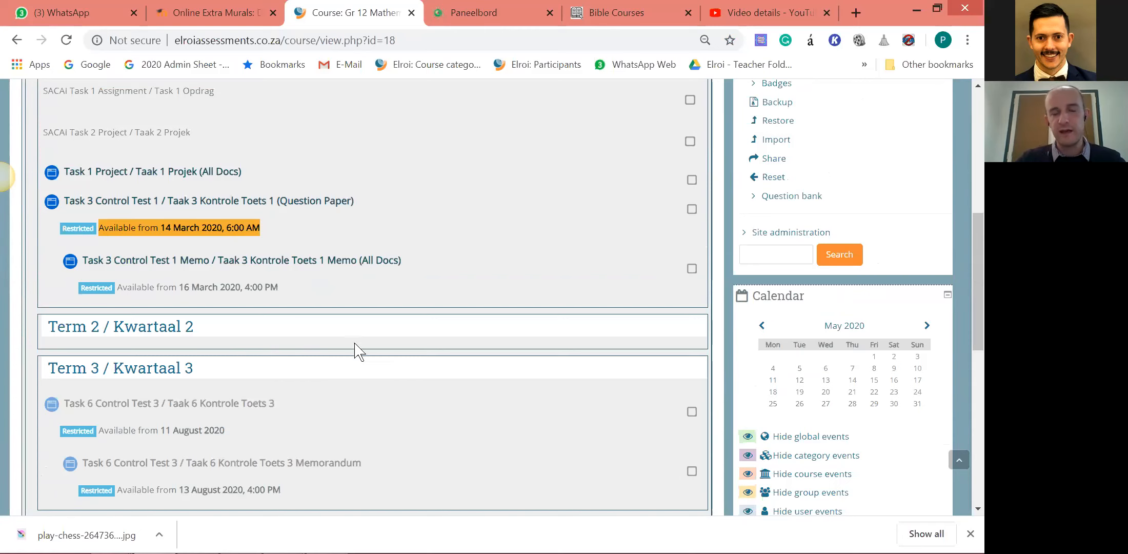
{"action": "scroll", "coordinate": [378, 327], "scroll_direction": "up", "scroll_amount": 5}
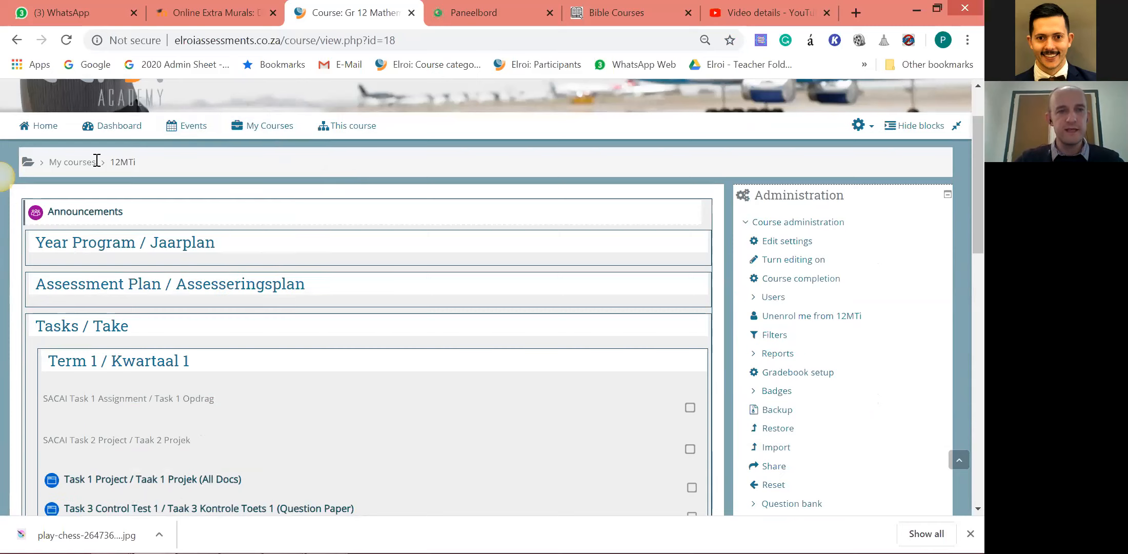
Return to the course categories and open the Gr 12 Tourism Assessment Course under Learners Assessment Courses, Grade 12.
{"action": "mouse_move", "coordinate": [265, 131]}
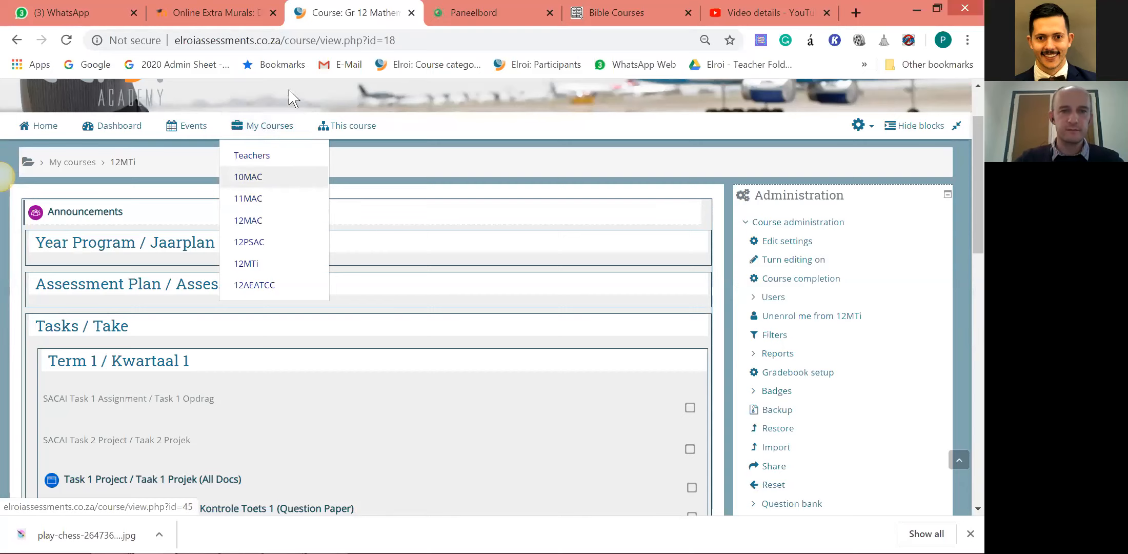
{"action": "left_click", "coordinate": [405, 64]}
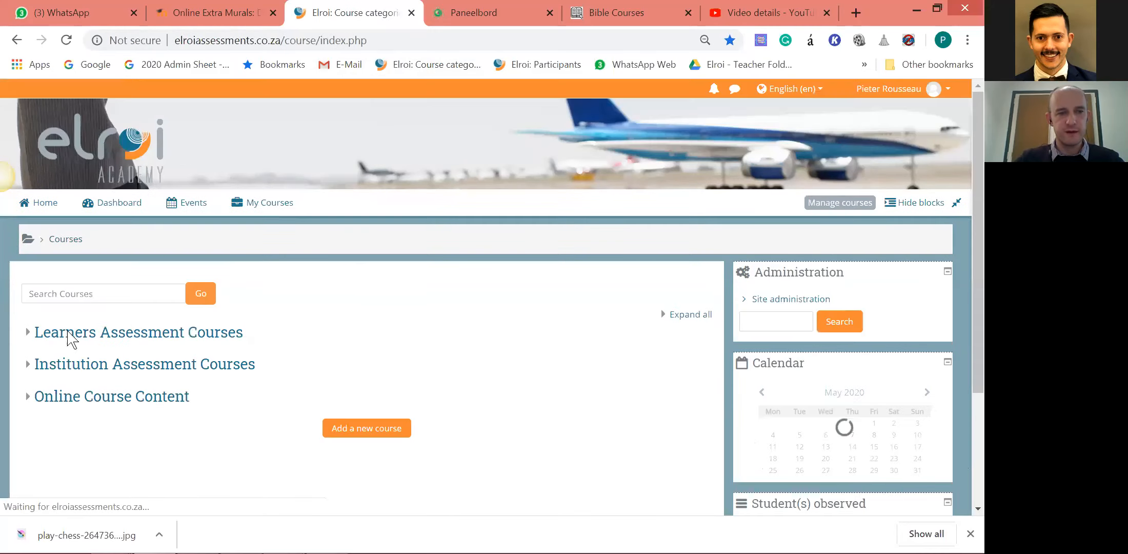
{"action": "scroll", "coordinate": [68, 332], "scroll_direction": "down", "scroll_amount": 1}
{"action": "left_click", "coordinate": [27, 256]}
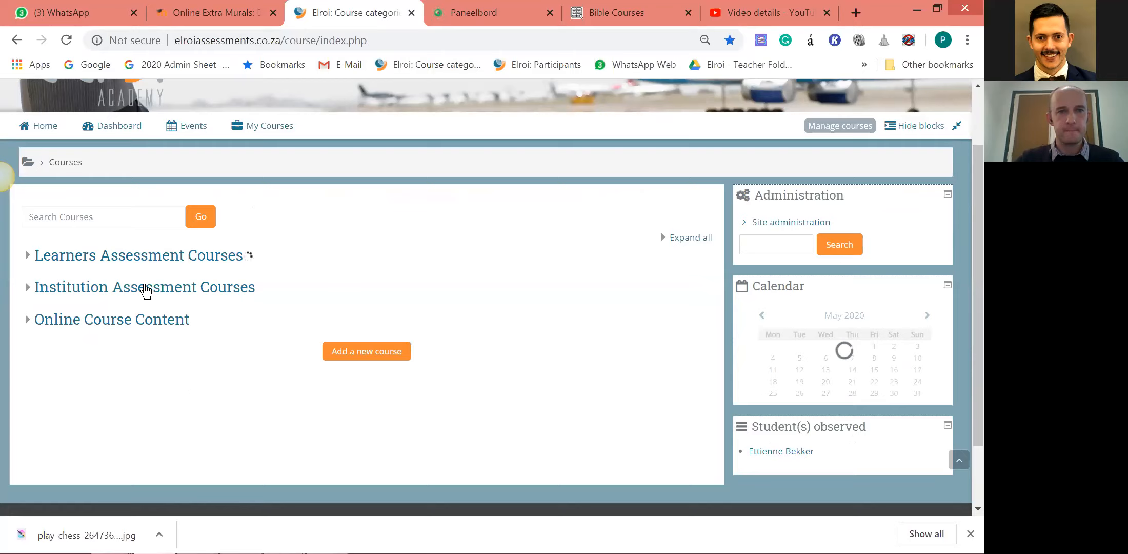
{"action": "scroll", "coordinate": [20, 234], "scroll_direction": "down", "scroll_amount": 2}
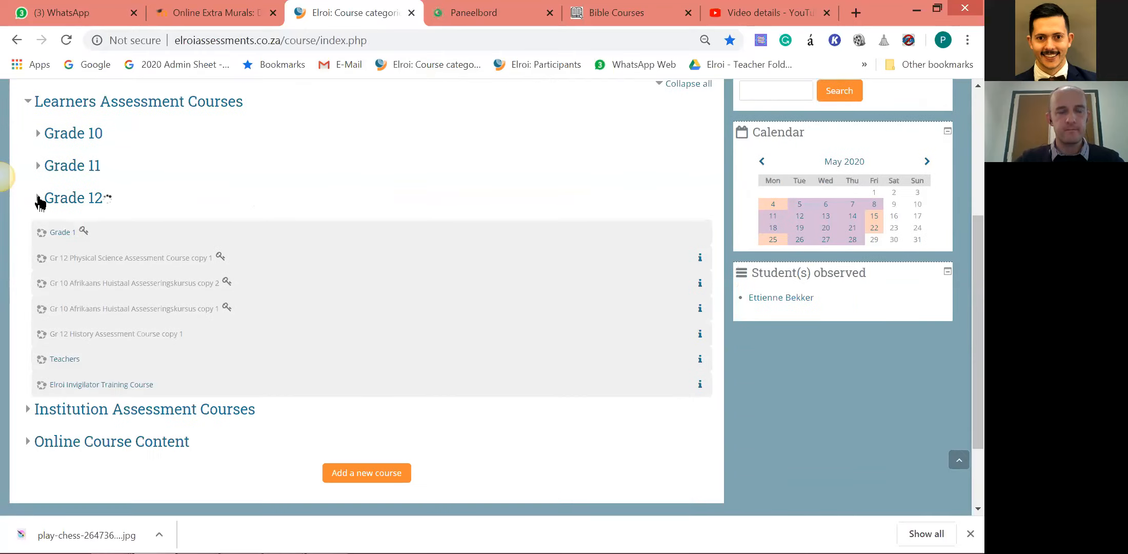
{"action": "scroll", "coordinate": [149, 308], "scroll_direction": "down", "scroll_amount": 3}
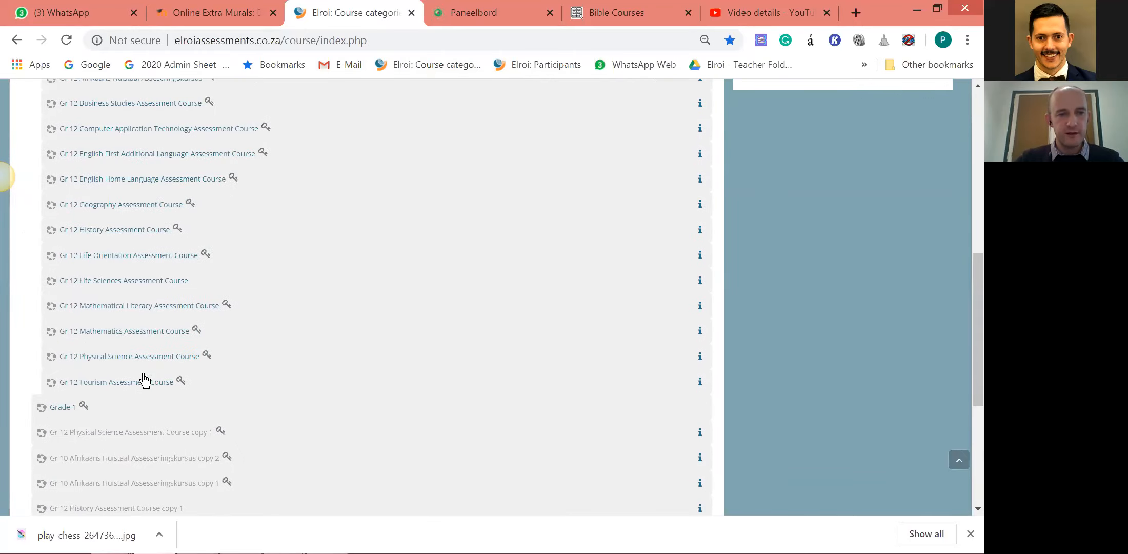
{"action": "left_click", "coordinate": [140, 382]}
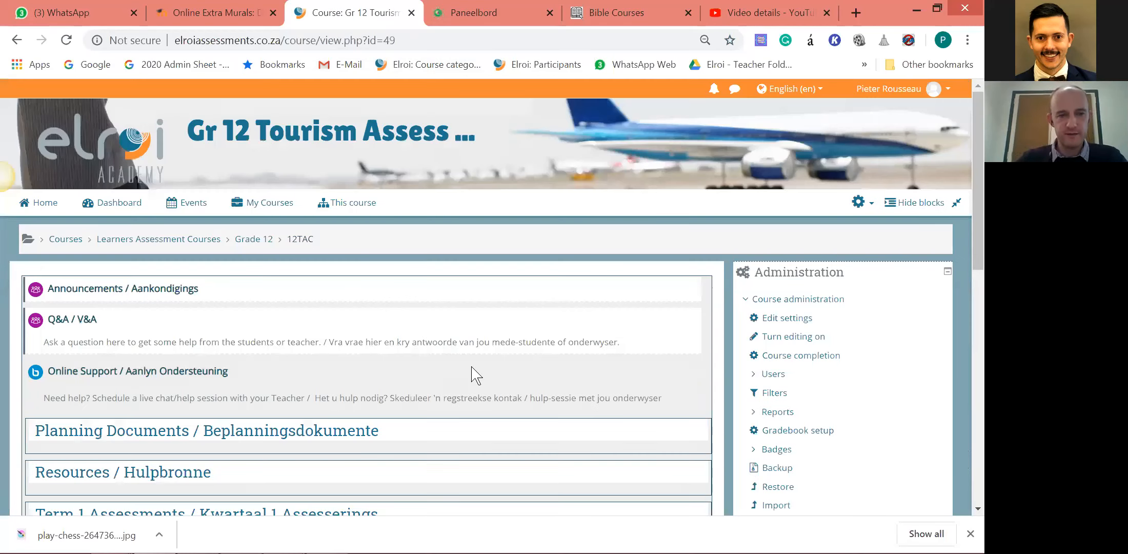
Look through the Tourism course's sections, from Planning Documents and the term assessments to Quizzes and Games.
{"action": "scroll", "coordinate": [475, 374], "scroll_direction": "down", "scroll_amount": 5}
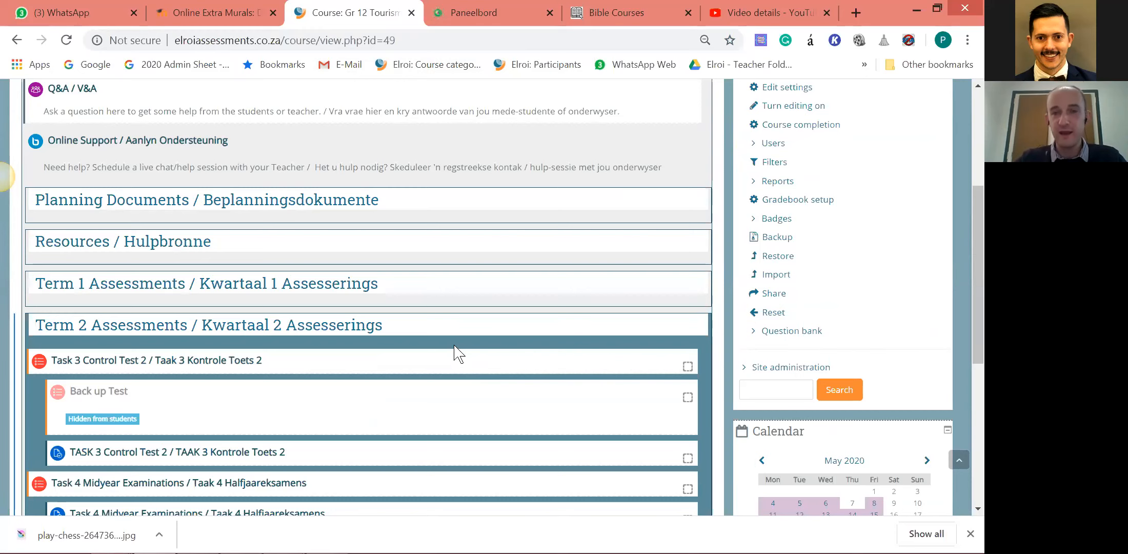
{"action": "scroll", "coordinate": [454, 348], "scroll_direction": "up", "scroll_amount": 2}
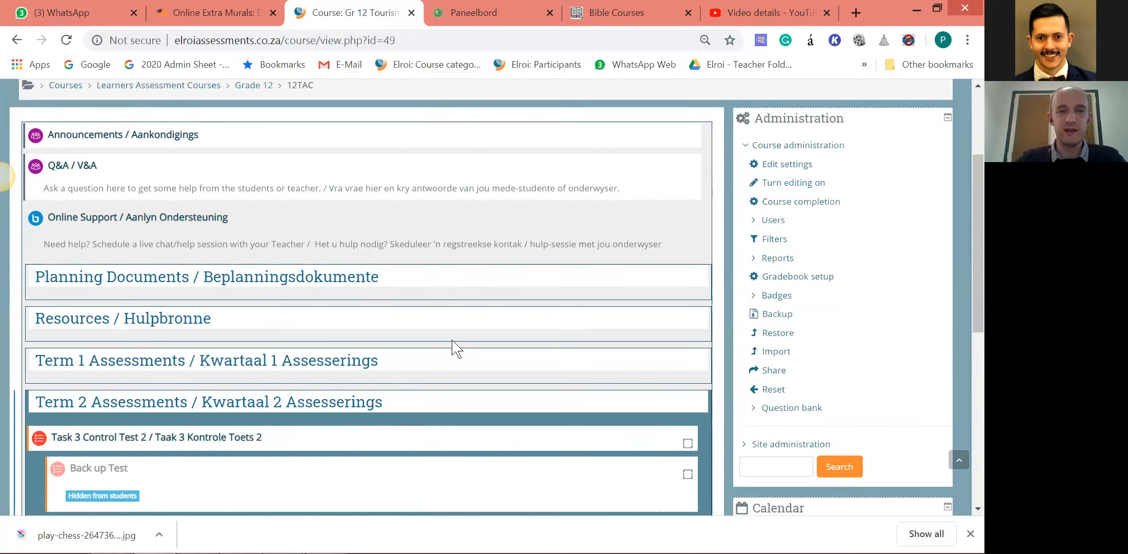
{"action": "scroll", "coordinate": [513, 343], "scroll_direction": "down", "scroll_amount": 4}
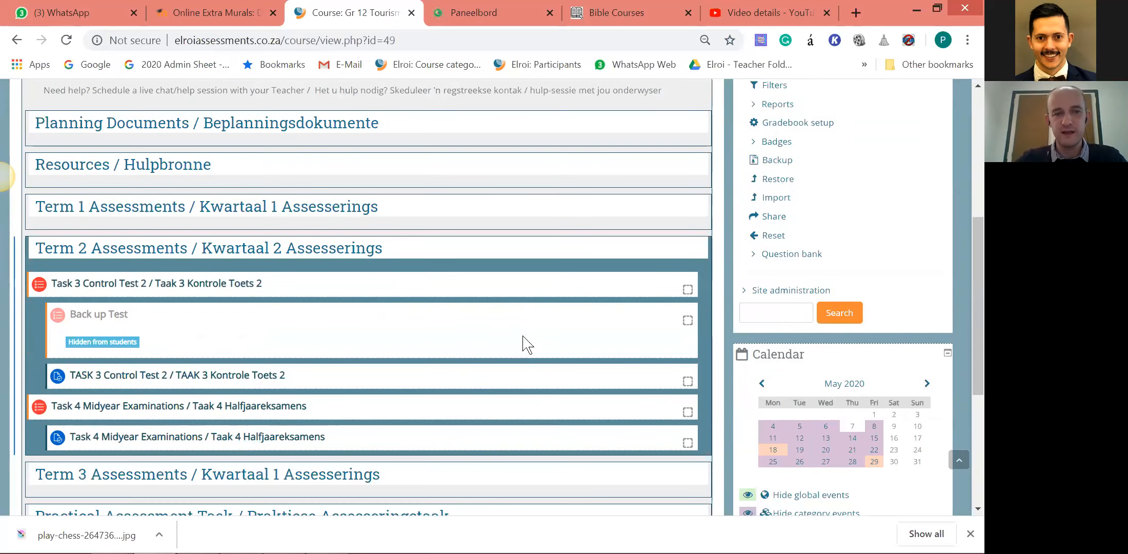
{"action": "scroll", "coordinate": [523, 342], "scroll_direction": "down", "scroll_amount": 4}
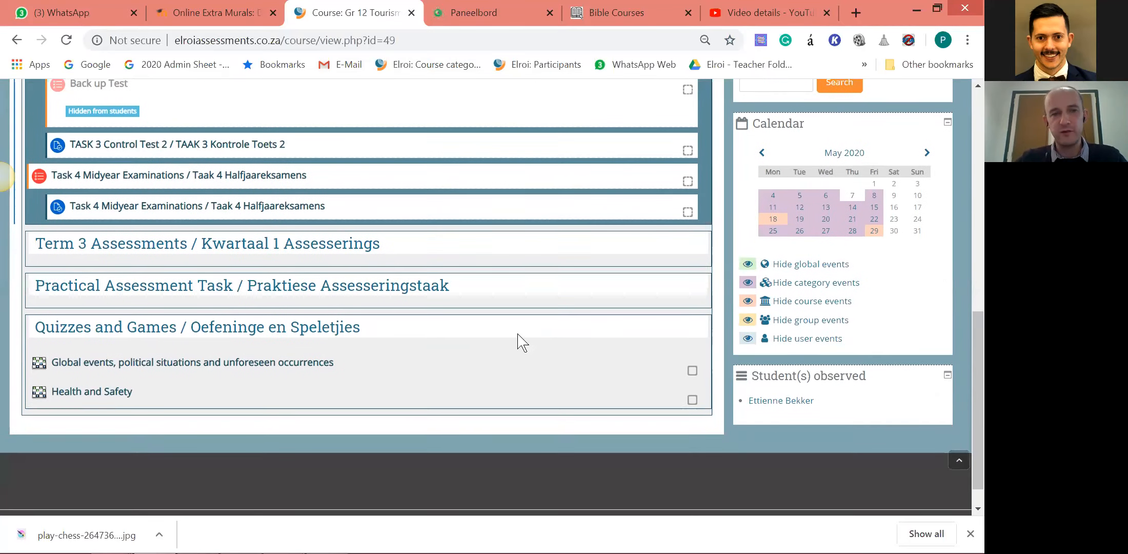
{"action": "scroll", "coordinate": [507, 343], "scroll_direction": "up", "scroll_amount": 6}
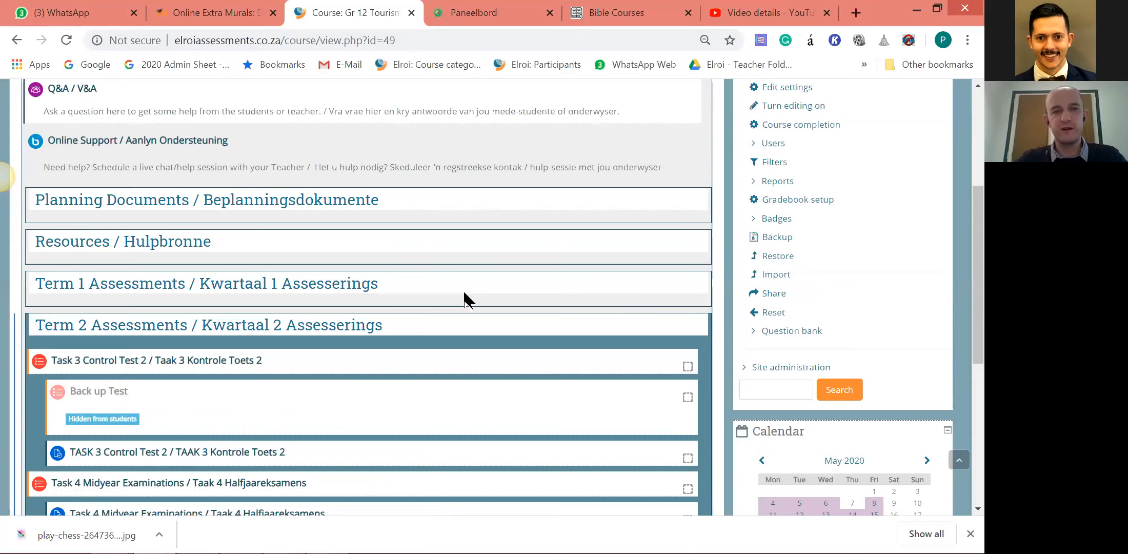
Examine the Tourism course's Q&A forum, Online Support activity, and Planning Documents and Resources sections.
{"action": "scroll", "coordinate": [464, 297], "scroll_direction": "up", "scroll_amount": 2}
{"action": "scroll", "coordinate": [522, 284], "scroll_direction": "up", "scroll_amount": 1}
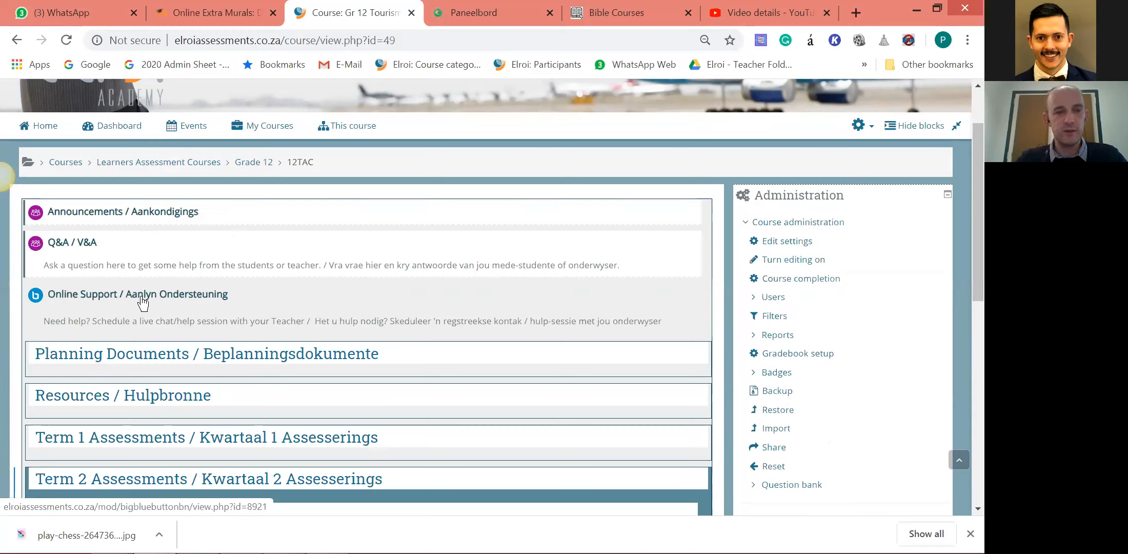
{"action": "scroll", "coordinate": [182, 277], "scroll_direction": "down", "scroll_amount": 1}
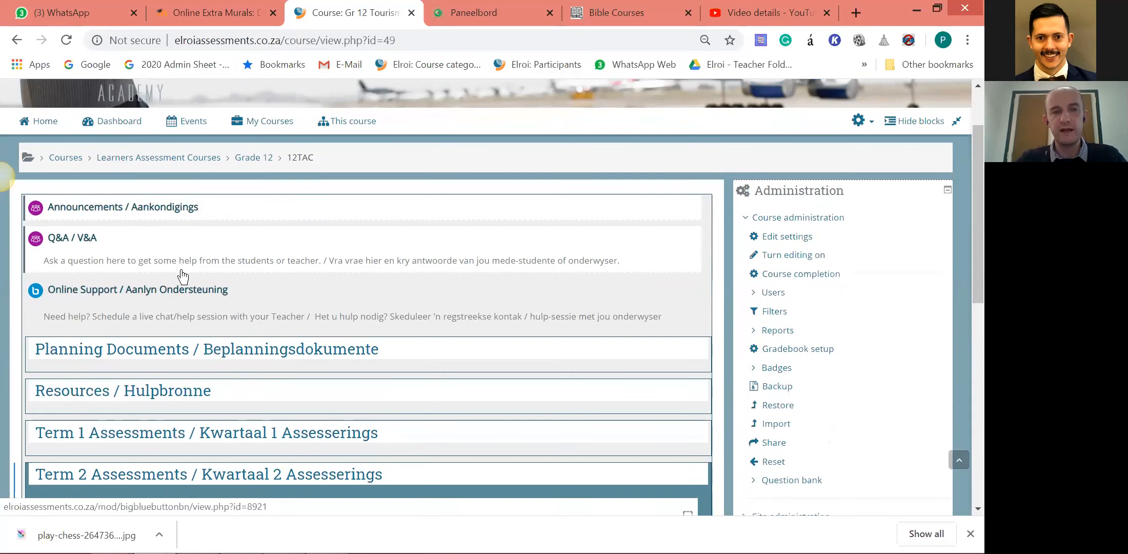
{"action": "scroll", "coordinate": [308, 313], "scroll_direction": "up", "scroll_amount": 1}
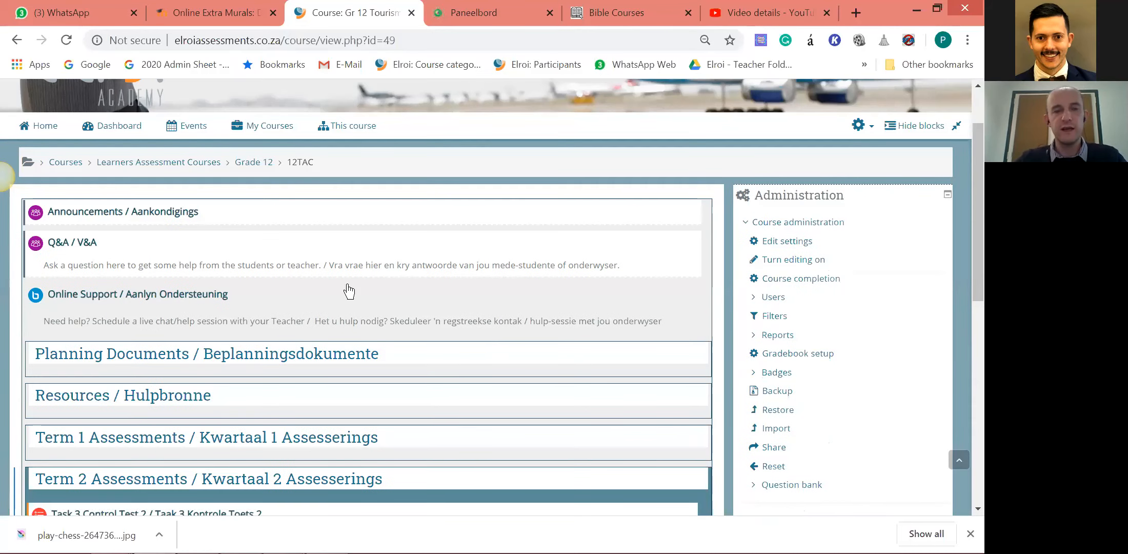
{"action": "scroll", "coordinate": [320, 308], "scroll_direction": "down", "scroll_amount": 1}
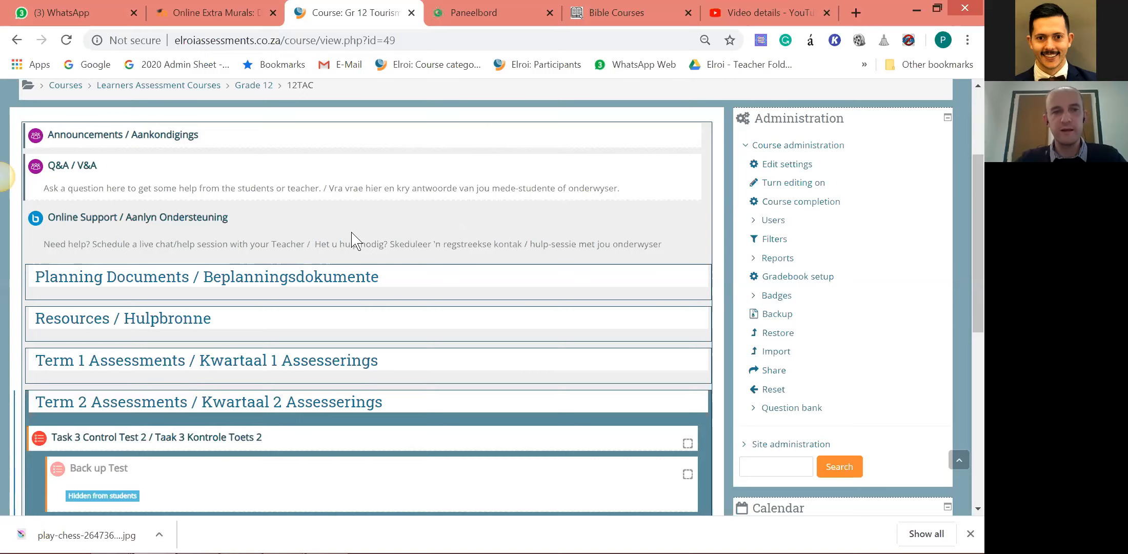
{"action": "scroll", "coordinate": [357, 241], "scroll_direction": "down", "scroll_amount": 1}
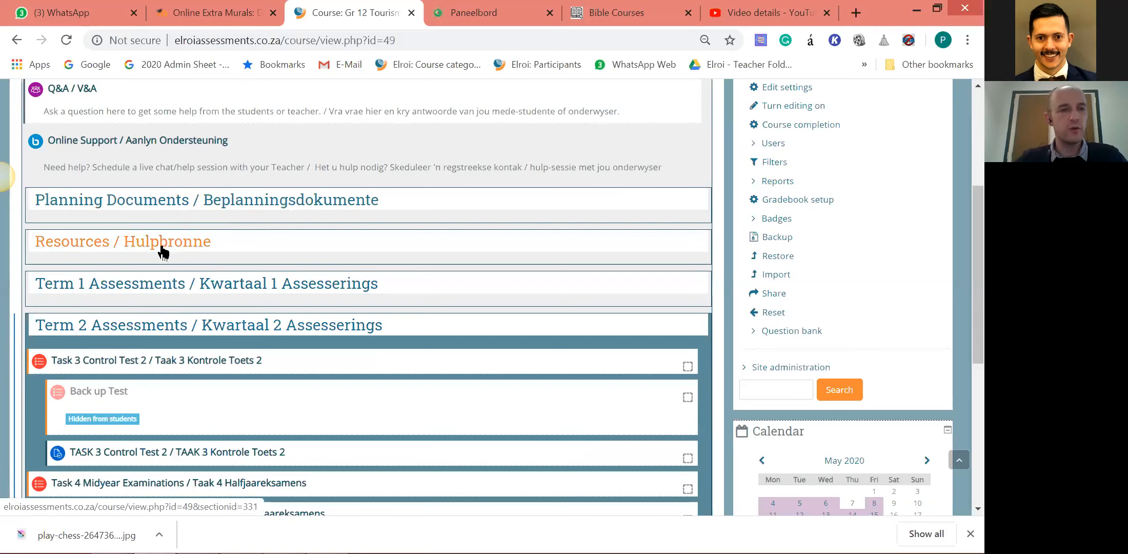
Examine the Tourism course's Term 2 Assessments section, covering Task 3 Control Test 2, its backup test, and the Task 4 Midyear Examinations.
{"action": "scroll", "coordinate": [220, 256], "scroll_direction": "down", "scroll_amount": 3}
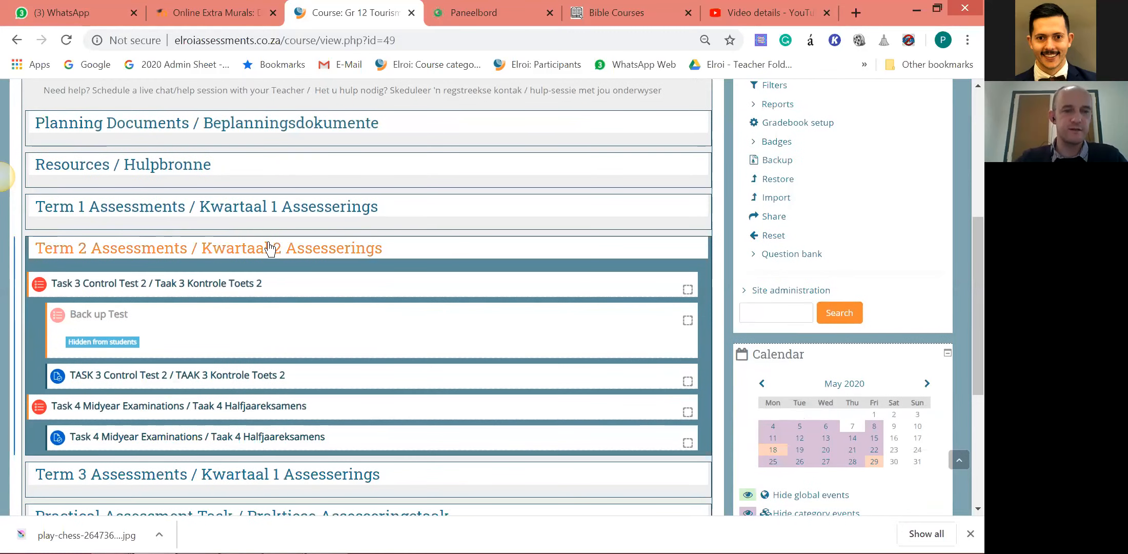
{"action": "scroll", "coordinate": [271, 251], "scroll_direction": "down", "scroll_amount": 3}
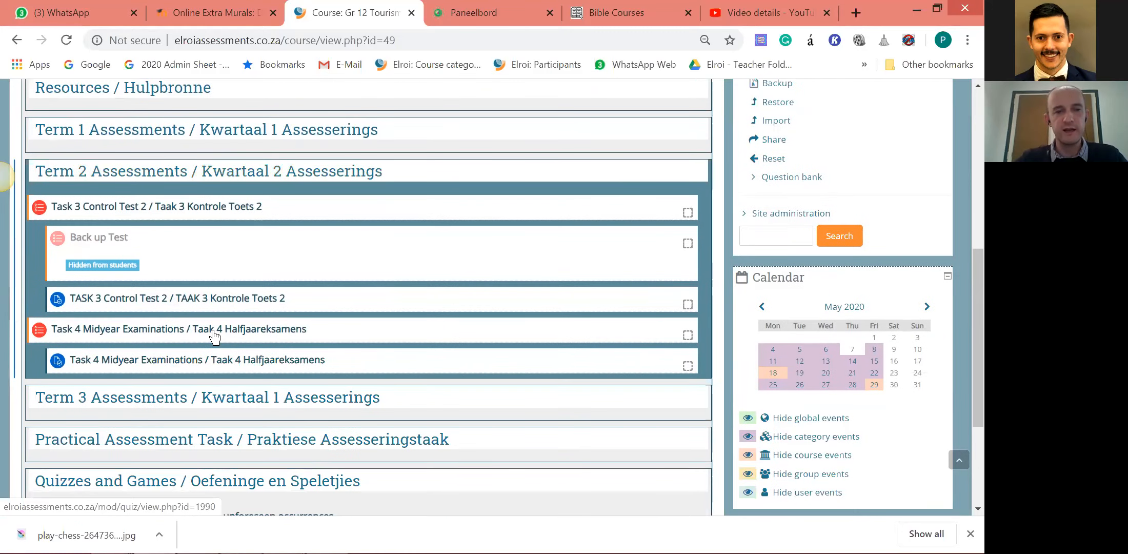
{"action": "scroll", "coordinate": [218, 310], "scroll_direction": "up", "scroll_amount": 3}
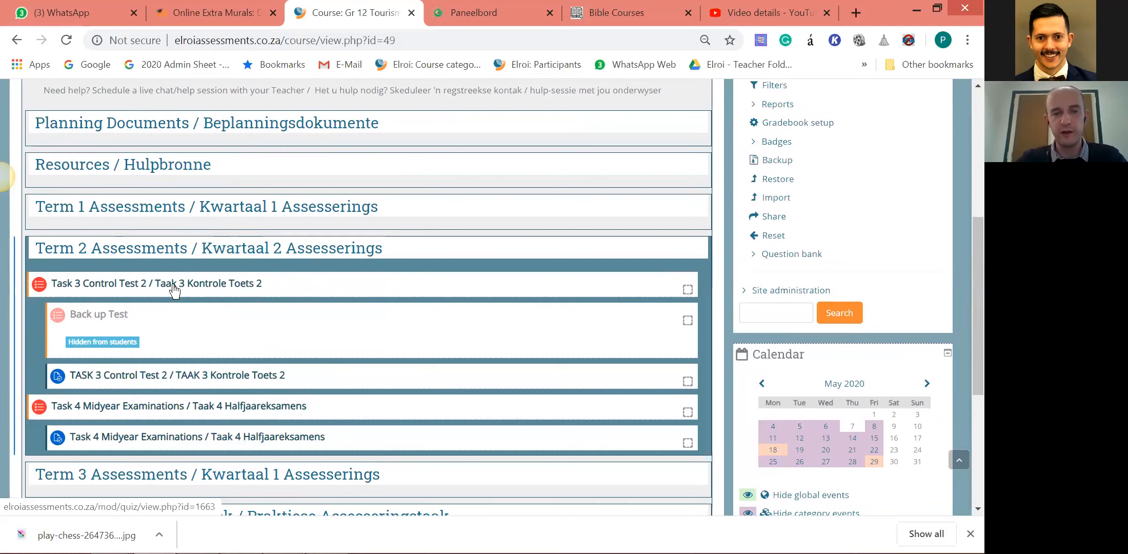
{"action": "scroll", "coordinate": [351, 290], "scroll_direction": "down", "scroll_amount": 3}
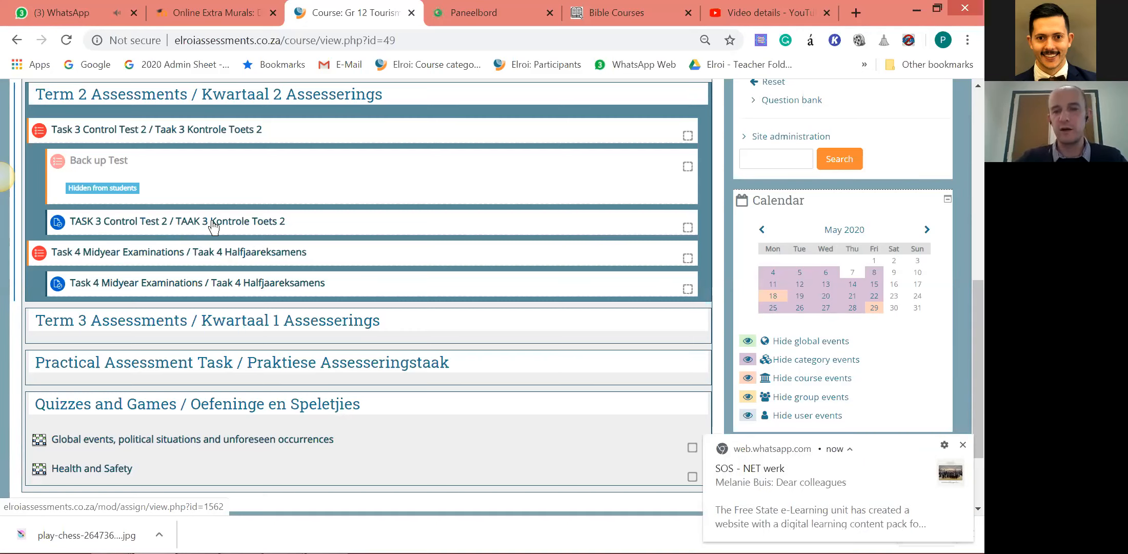
{"action": "scroll", "coordinate": [213, 226], "scroll_direction": "down", "scroll_amount": 1}
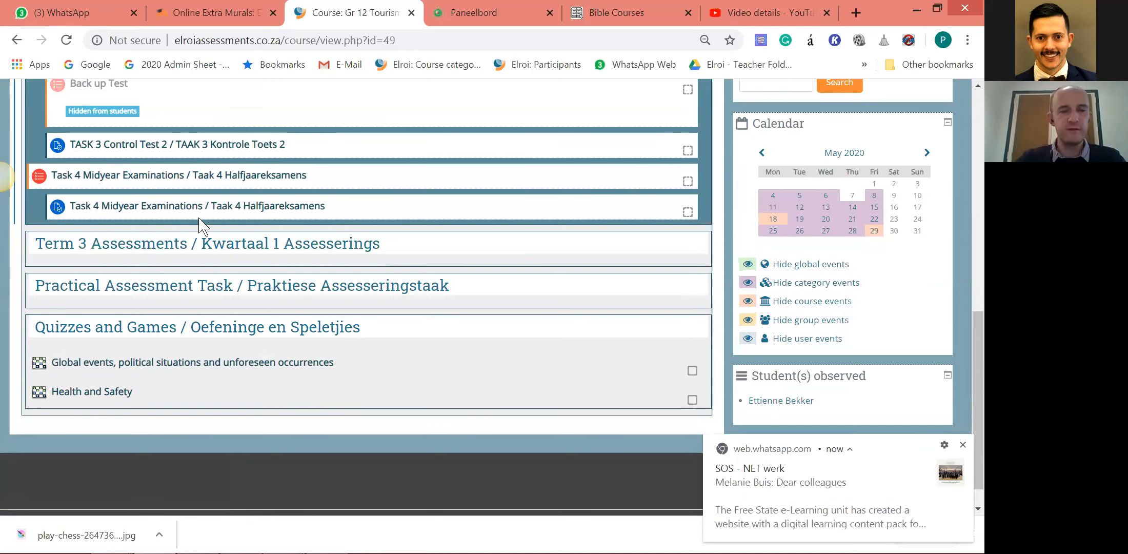
{"action": "scroll", "coordinate": [276, 270], "scroll_direction": "up", "scroll_amount": 8}
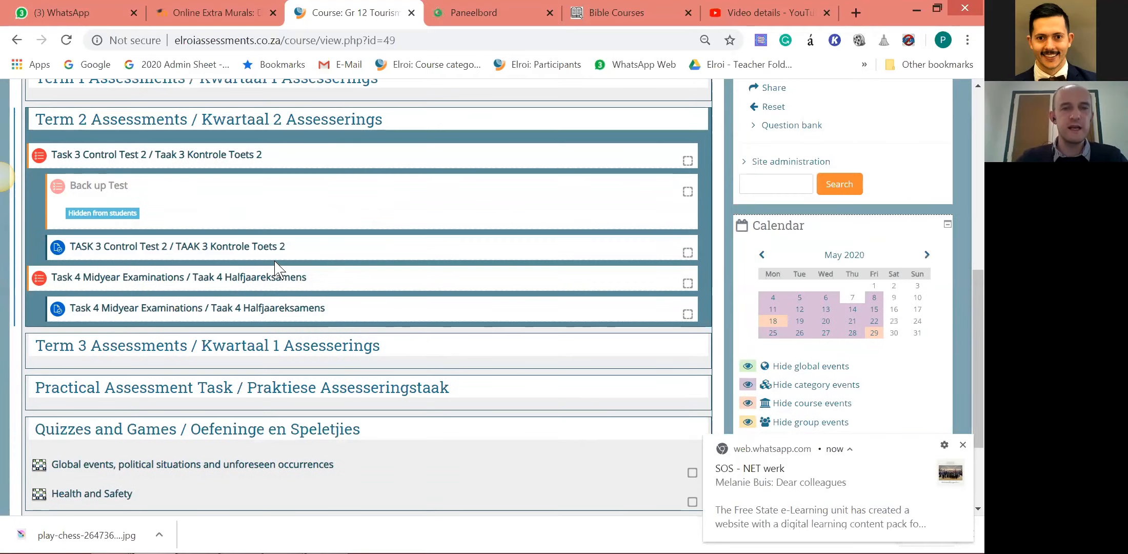
{"action": "scroll", "coordinate": [261, 229], "scroll_direction": "up", "scroll_amount": 3}
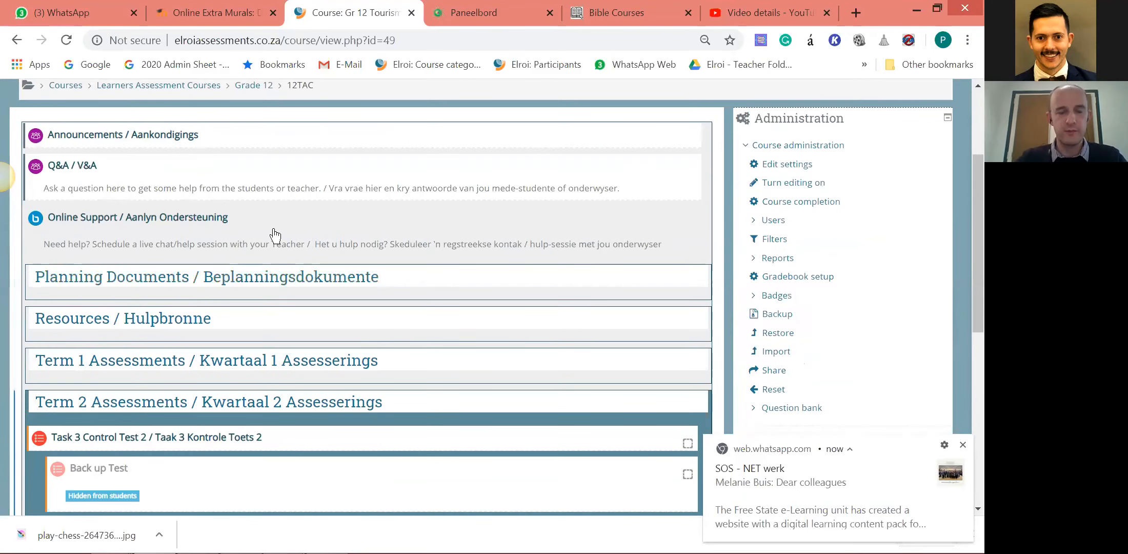
{"action": "scroll", "coordinate": [276, 240], "scroll_direction": "down", "scroll_amount": 5}
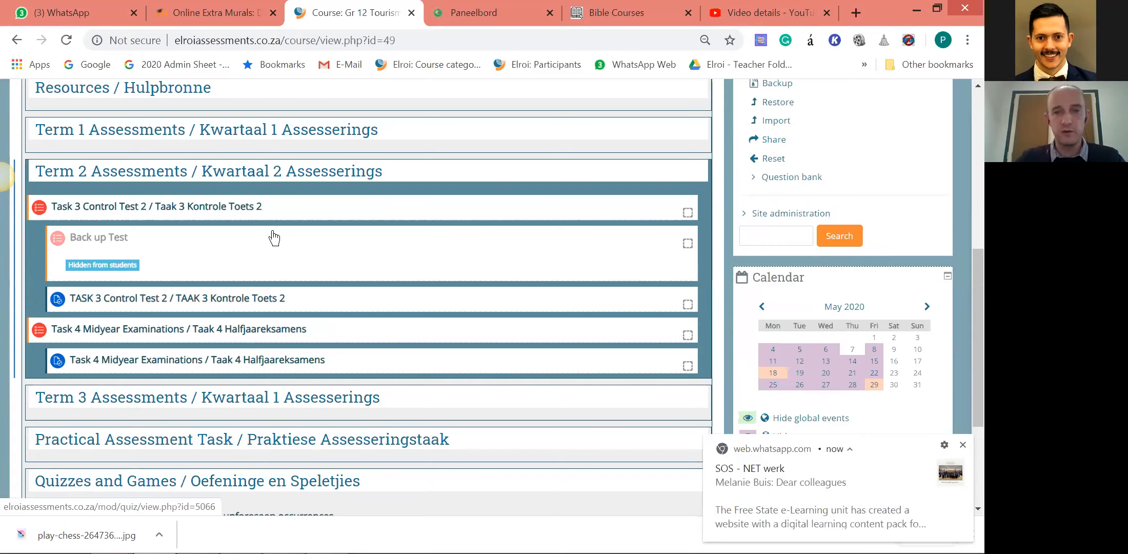
Open the Global events, political situations and unforeseen occurrences game under Quizzes and Games and continue the previous attempt.
{"action": "scroll", "coordinate": [304, 231], "scroll_direction": "down", "scroll_amount": 1}
{"action": "scroll", "coordinate": [304, 230], "scroll_direction": "down", "scroll_amount": 1}
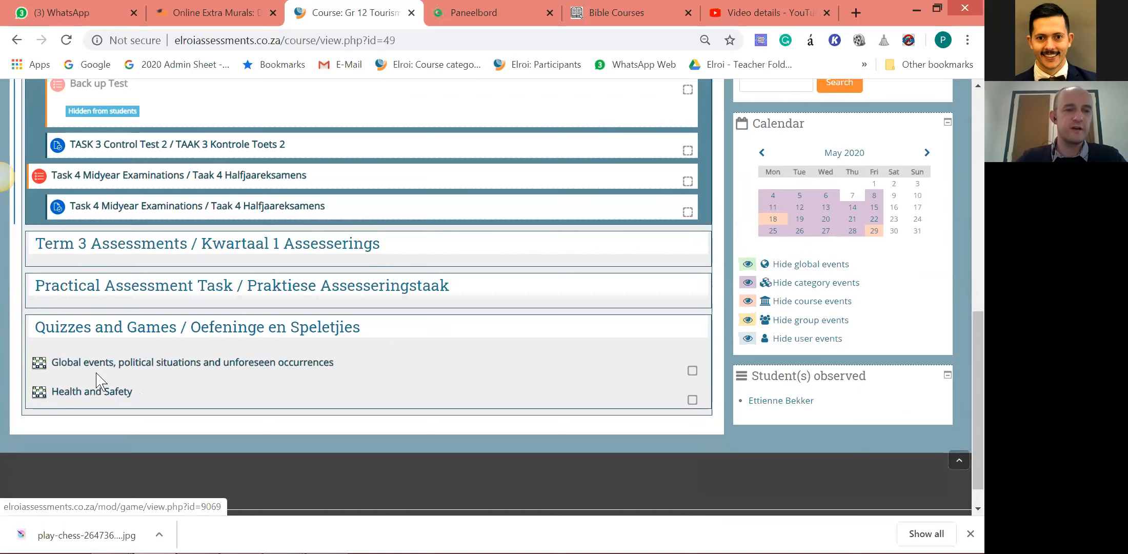
{"action": "left_click", "coordinate": [127, 367]}
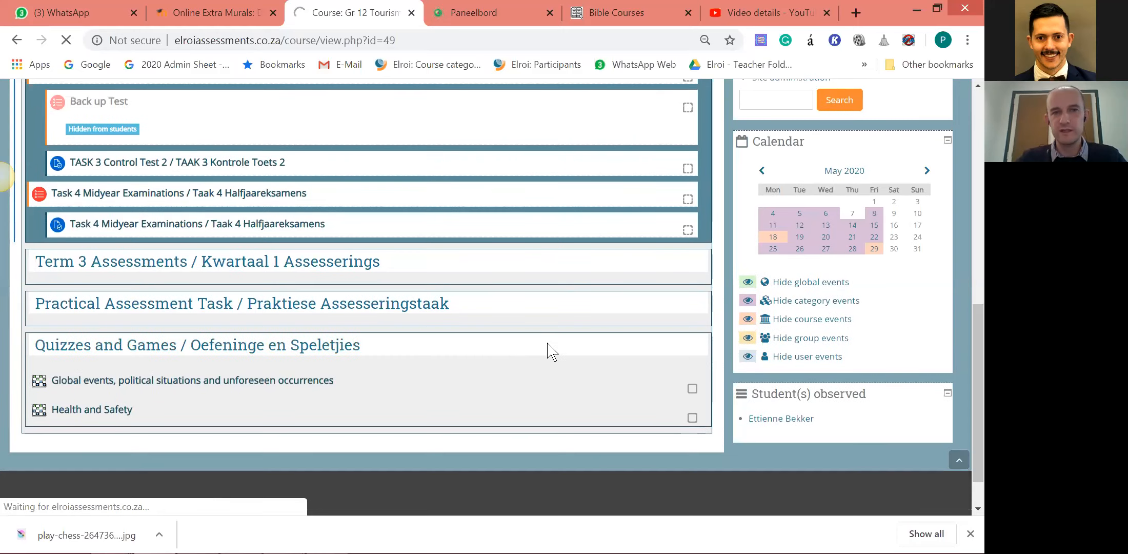
{"action": "scroll", "coordinate": [552, 352], "scroll_direction": "down", "scroll_amount": 2}
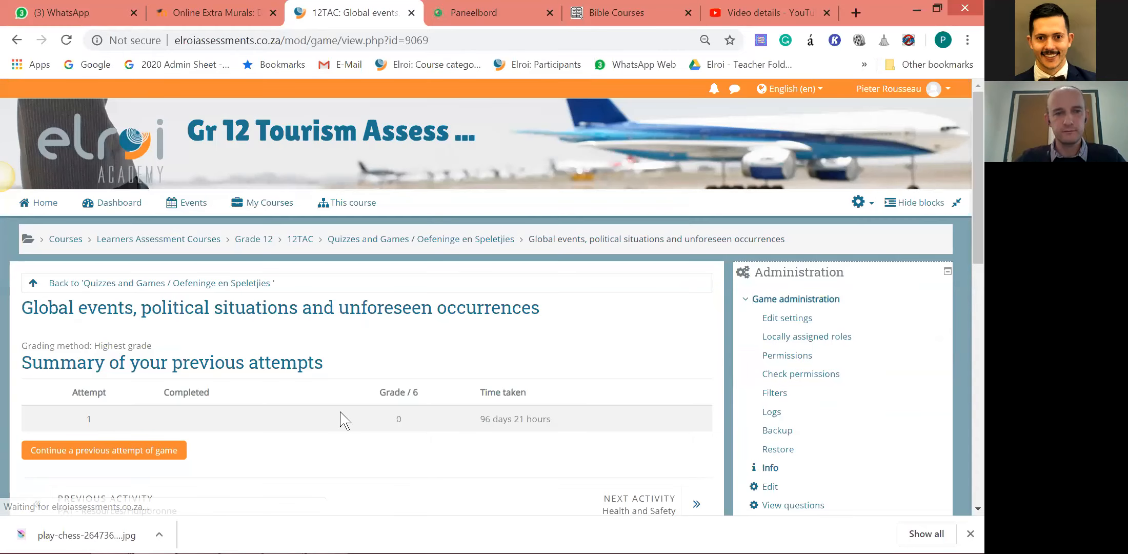
{"action": "scroll", "coordinate": [487, 380], "scroll_direction": "down", "scroll_amount": 3}
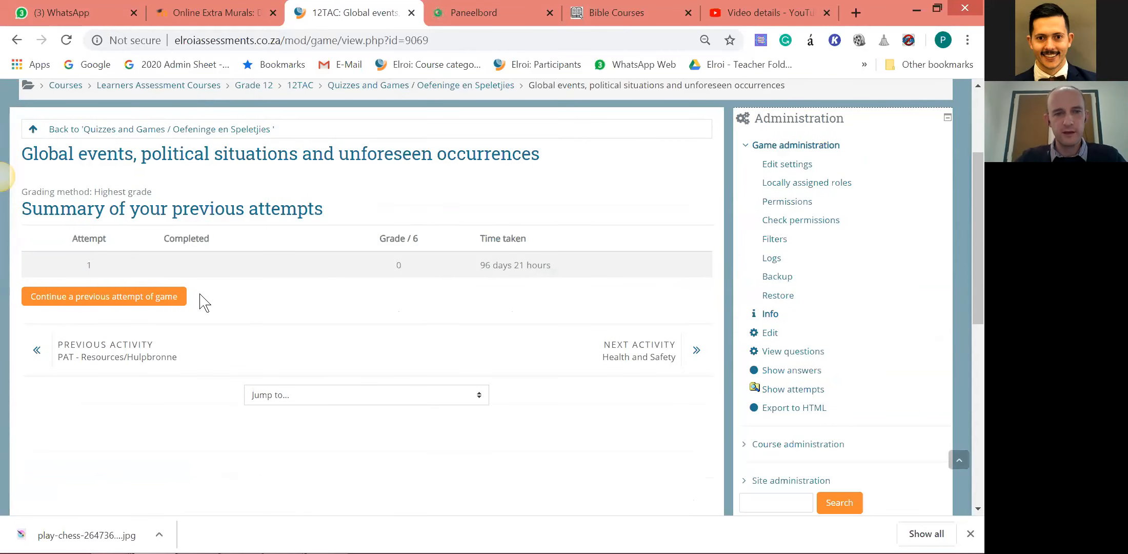
{"action": "left_click", "coordinate": [124, 302]}
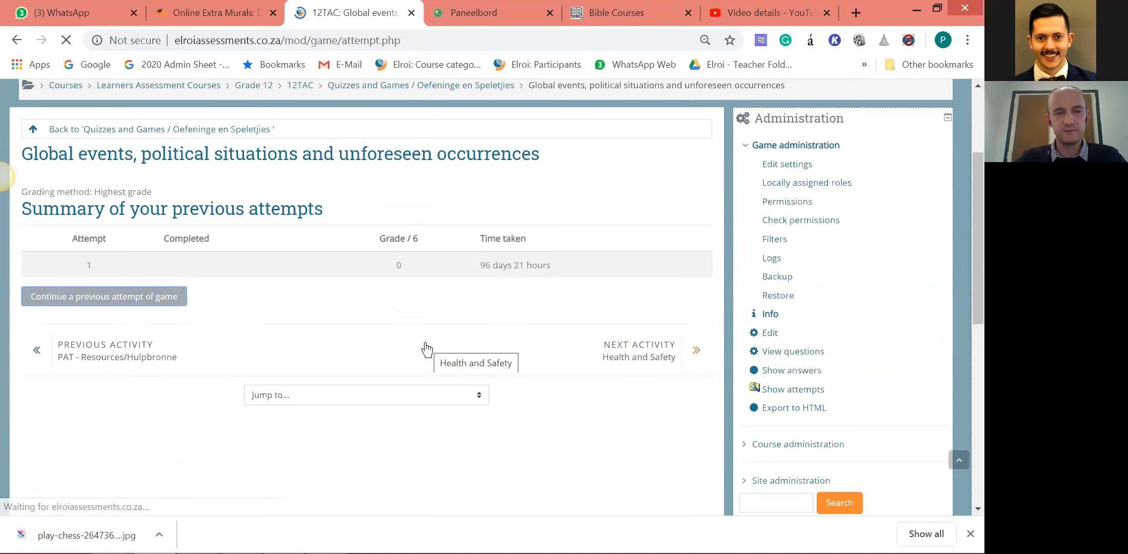
Examine the game's first question, answer options and prize ladder, highlighting digits of the top 150000 amount.
{"action": "scroll", "coordinate": [645, 416], "scroll_direction": "down", "scroll_amount": 1}
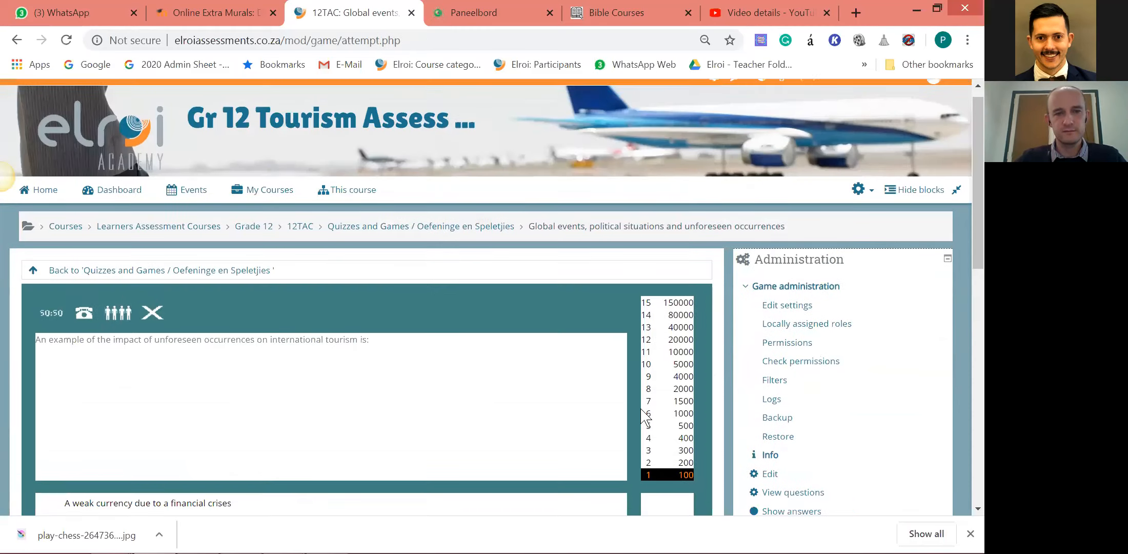
{"action": "scroll", "coordinate": [529, 426], "scroll_direction": "down", "scroll_amount": 2}
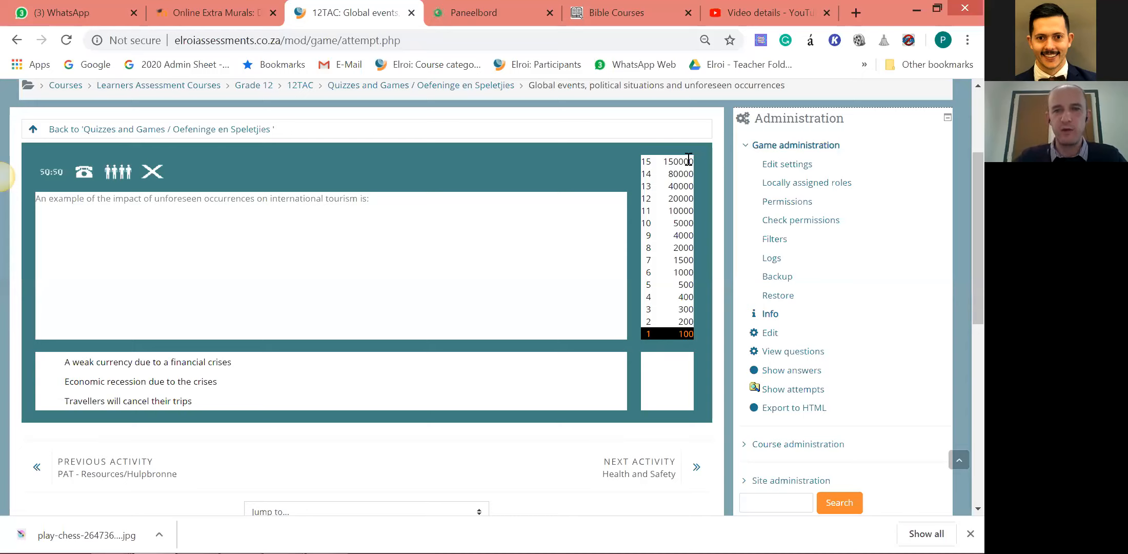
{"action": "left_click_drag", "start_coordinate": [682, 162], "coordinate": [669, 162]}
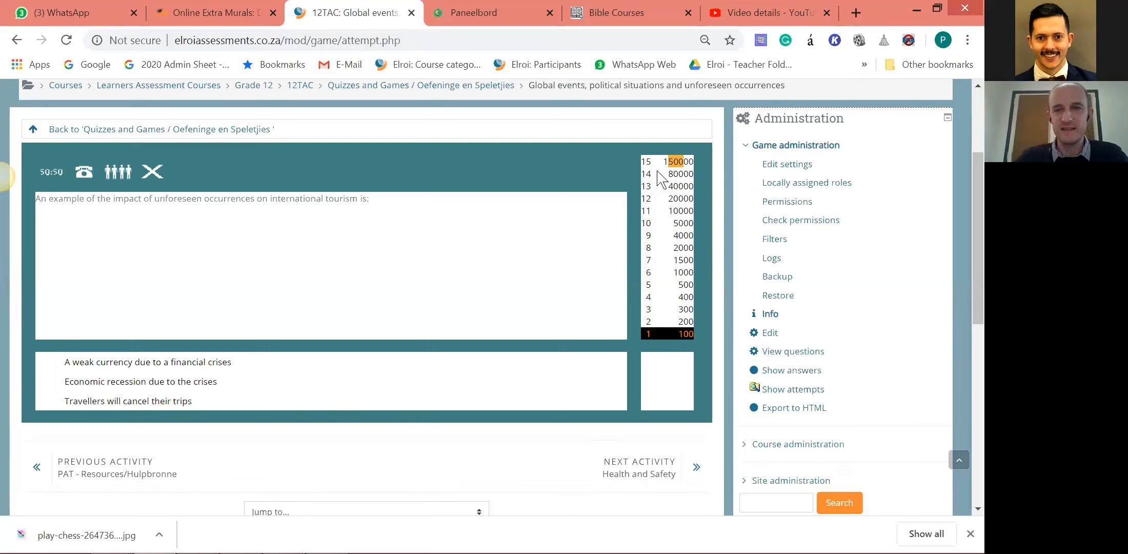
{"action": "left_click", "coordinate": [675, 157]}
{"action": "left_click_drag", "start_coordinate": [676, 160], "coordinate": [663, 162]}
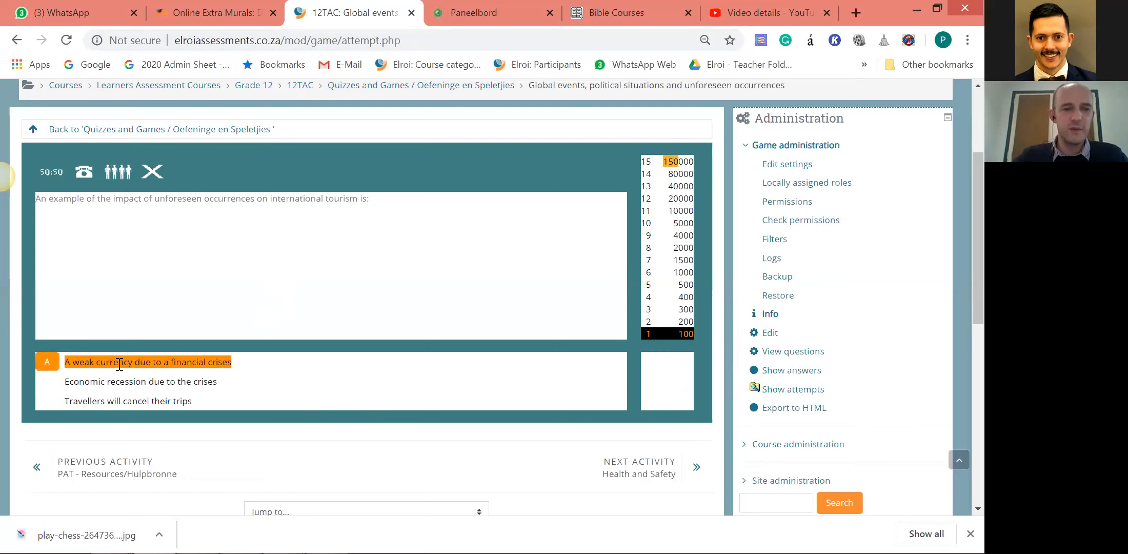
{"action": "scroll", "coordinate": [385, 413], "scroll_direction": "up", "scroll_amount": 1}
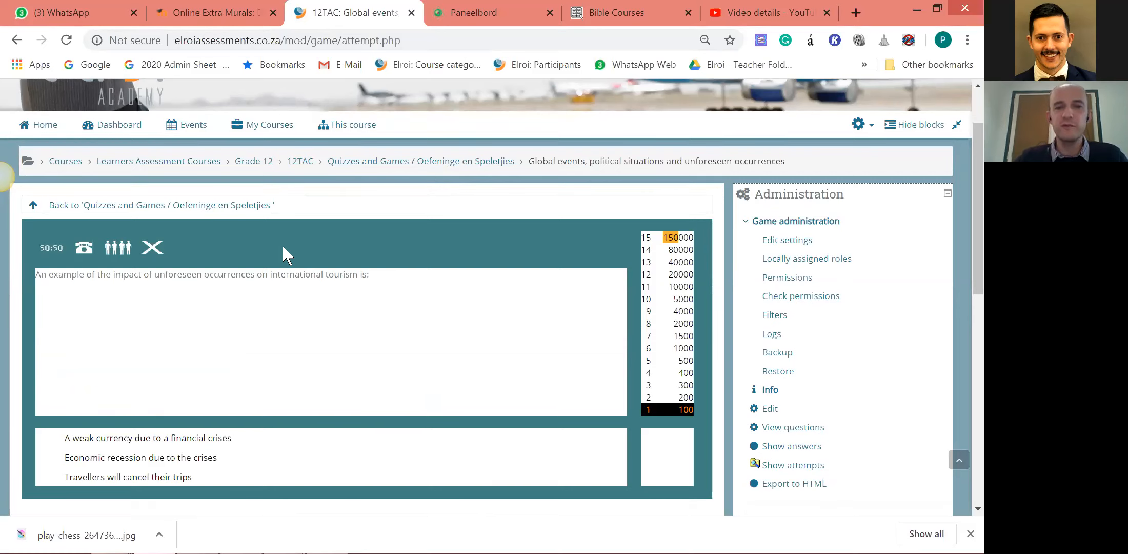
{"action": "scroll", "coordinate": [283, 246], "scroll_direction": "down", "scroll_amount": 2}
{"action": "scroll", "coordinate": [313, 336], "scroll_direction": "up", "scroll_amount": 2}
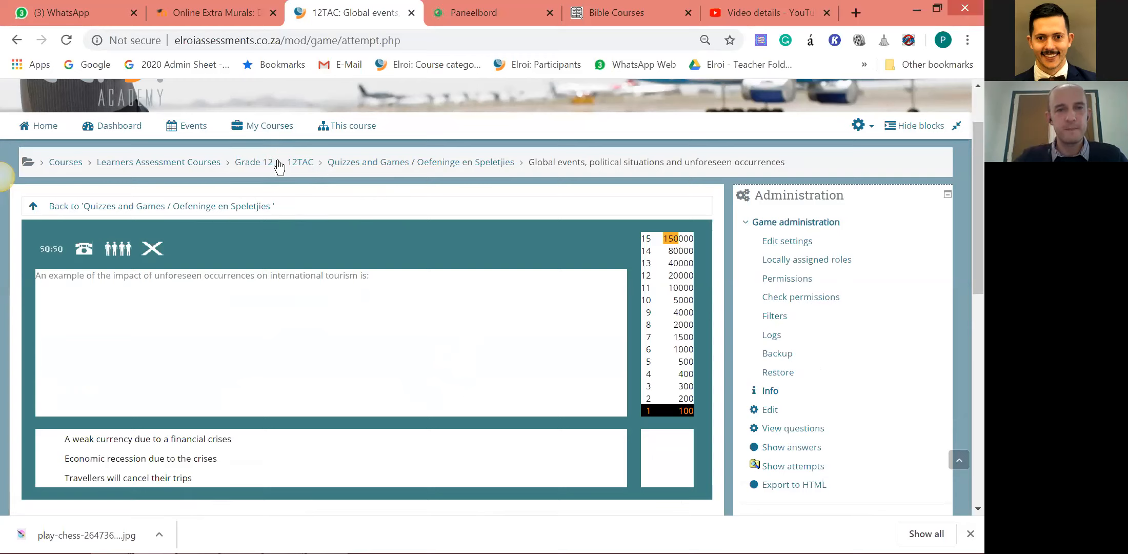
Return to the course categories and expand Online Course Content.
{"action": "mouse_move", "coordinate": [275, 131]}
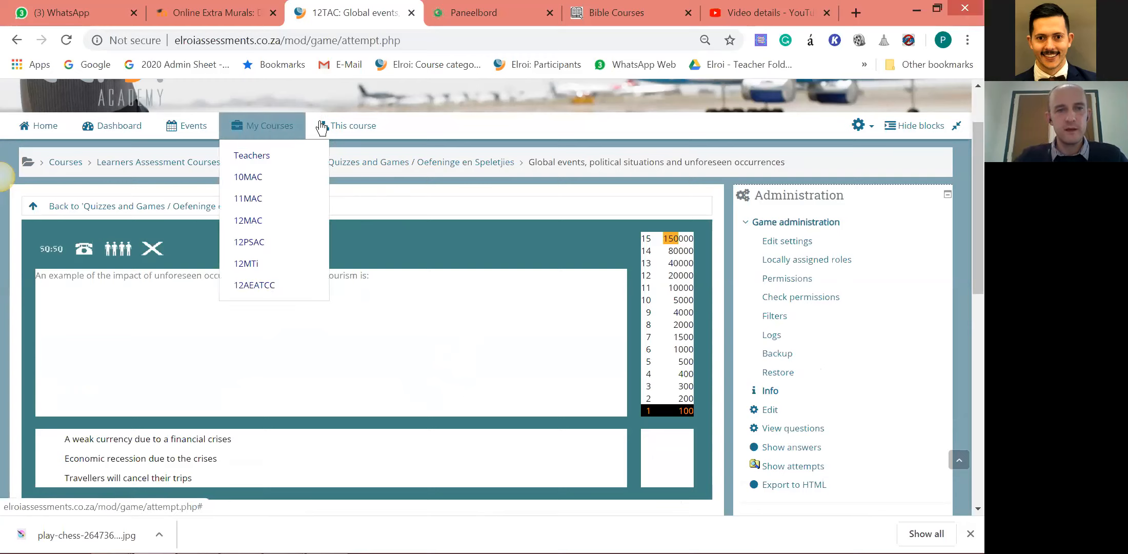
{"action": "left_click", "coordinate": [412, 71]}
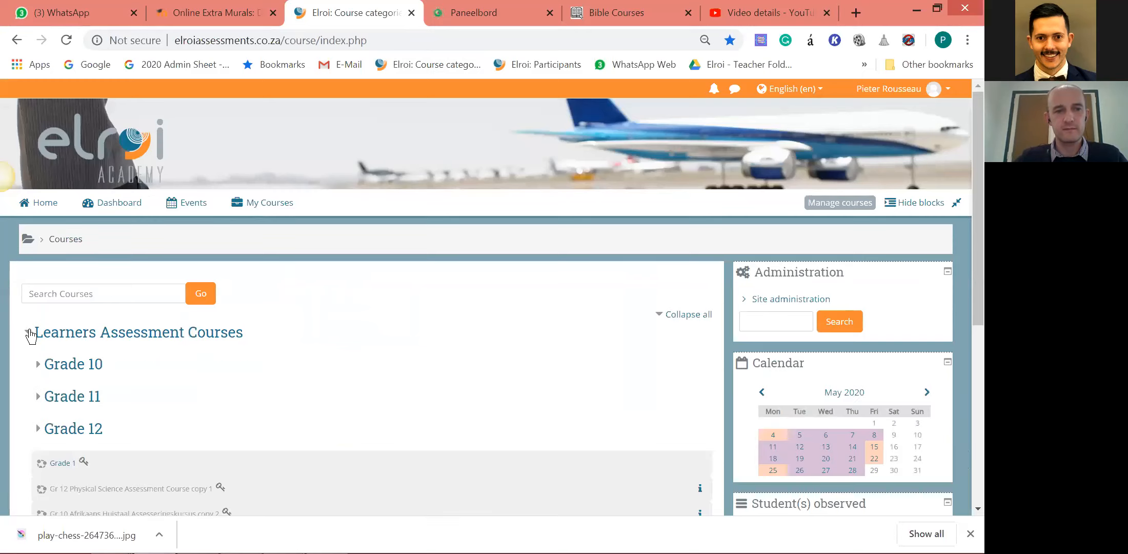
{"action": "scroll", "coordinate": [32, 338], "scroll_direction": "down", "scroll_amount": 5}
{"action": "scroll", "coordinate": [32, 354], "scroll_direction": "down", "scroll_amount": 2}
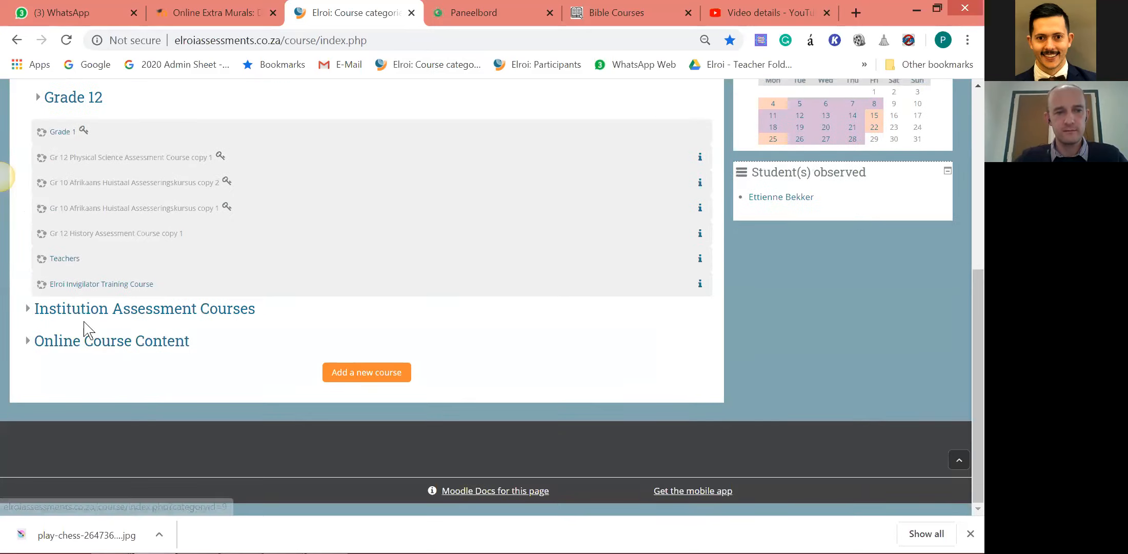
{"action": "left_click", "coordinate": [87, 336]}
Open the Gr 10-12 Mathematics Course Content copy 1 course and go into its Paper 1 Topics section.
{"action": "scroll", "coordinate": [87, 328], "scroll_direction": "down", "scroll_amount": 2}
{"action": "scroll", "coordinate": [87, 339], "scroll_direction": "down", "scroll_amount": 1}
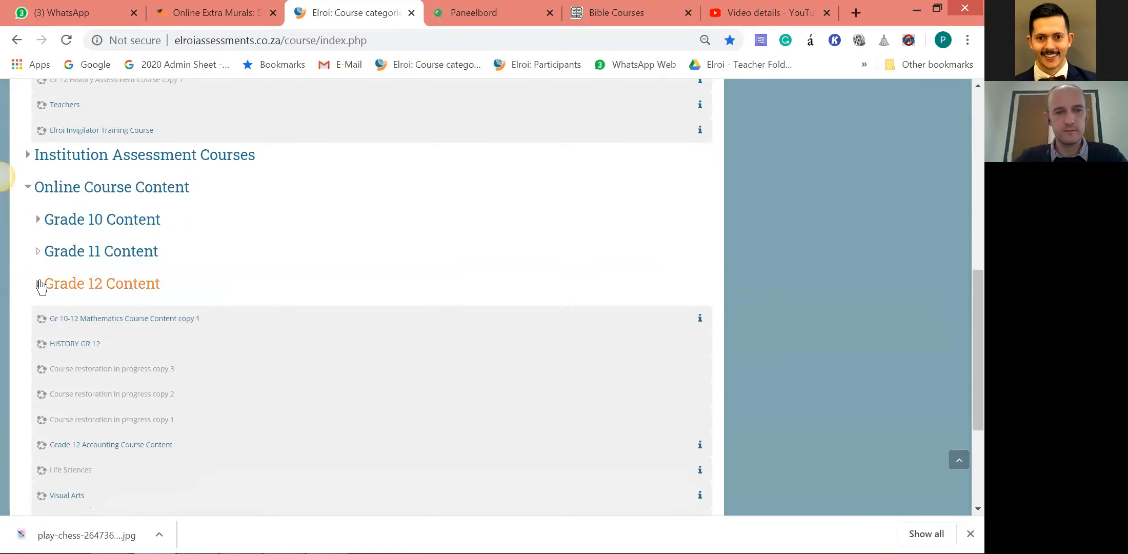
{"action": "scroll", "coordinate": [51, 297], "scroll_direction": "down", "scroll_amount": 4}
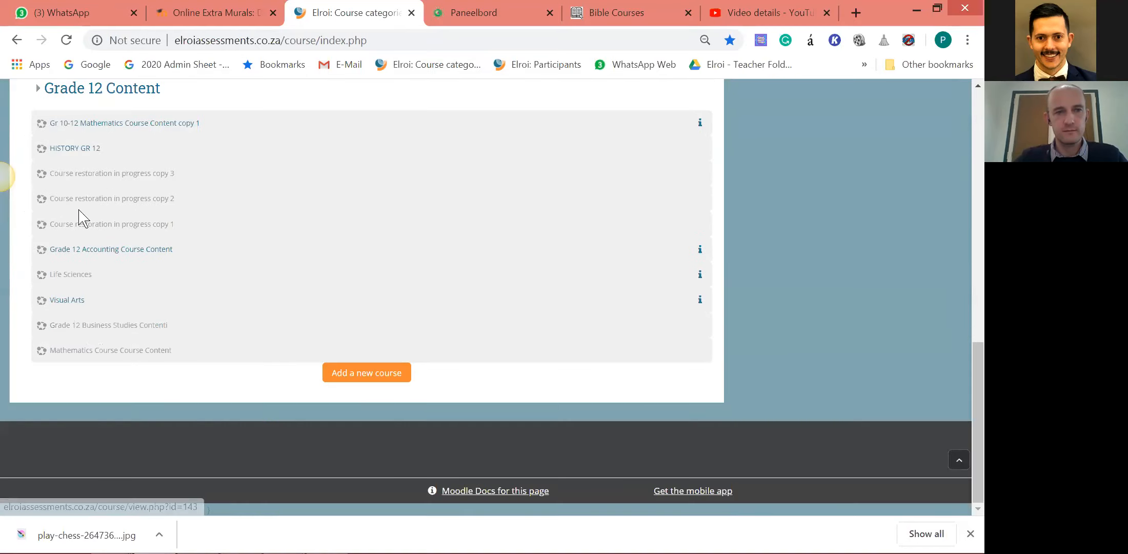
{"action": "left_click", "coordinate": [180, 134]}
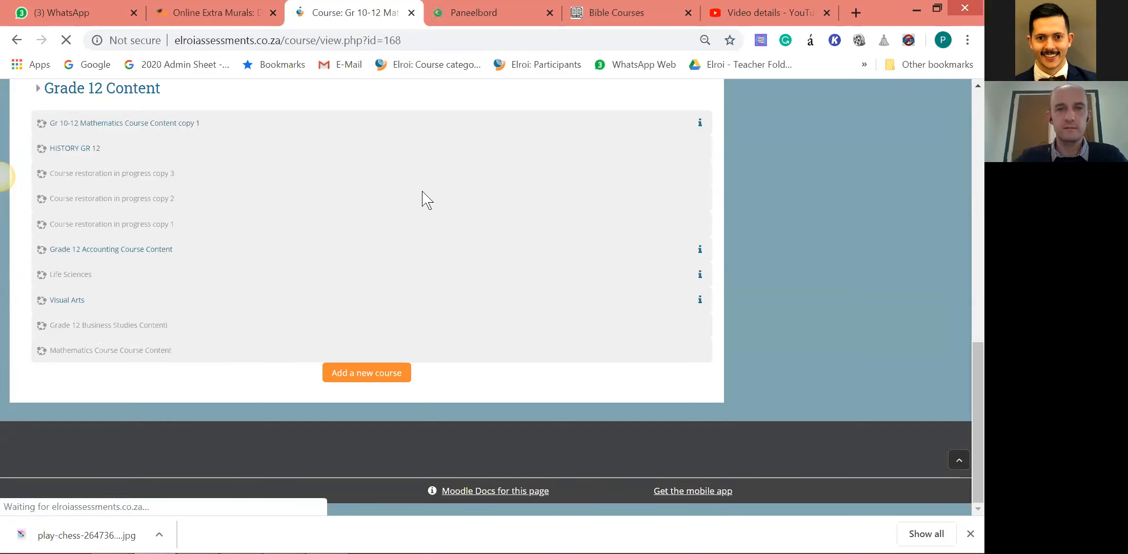
{"action": "scroll", "coordinate": [468, 217], "scroll_direction": "down", "scroll_amount": 3}
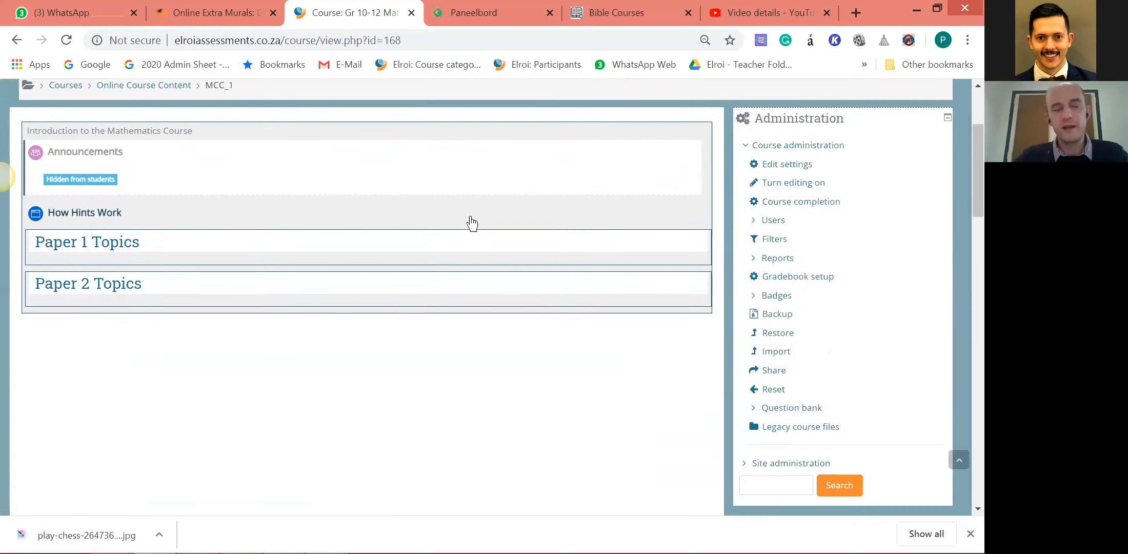
{"action": "left_click", "coordinate": [114, 250]}
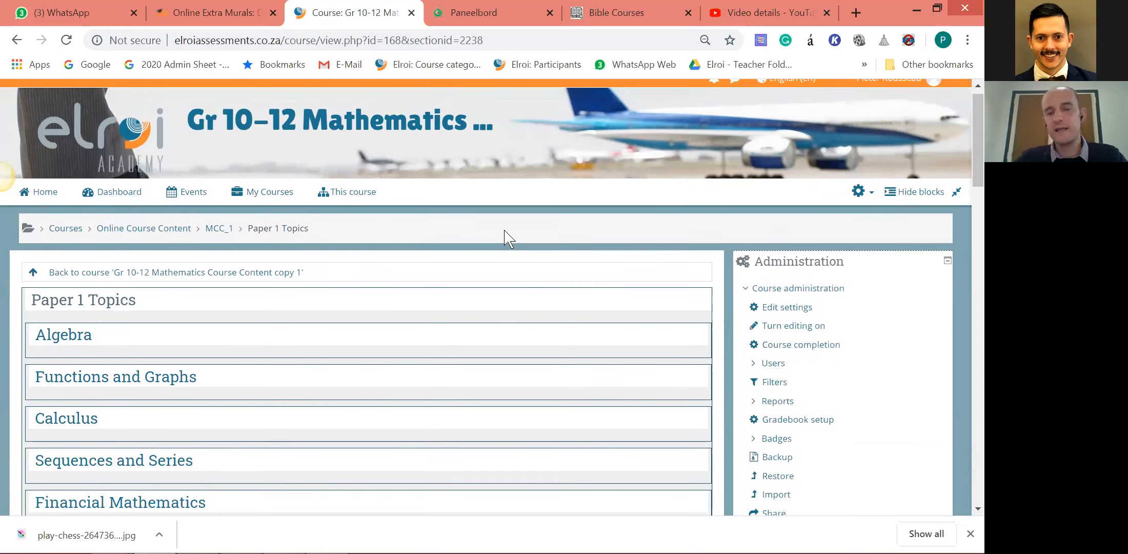
Look over the Paper 1 topics and open the Algebra topic.
{"action": "scroll", "coordinate": [507, 238], "scroll_direction": "down", "scroll_amount": 3}
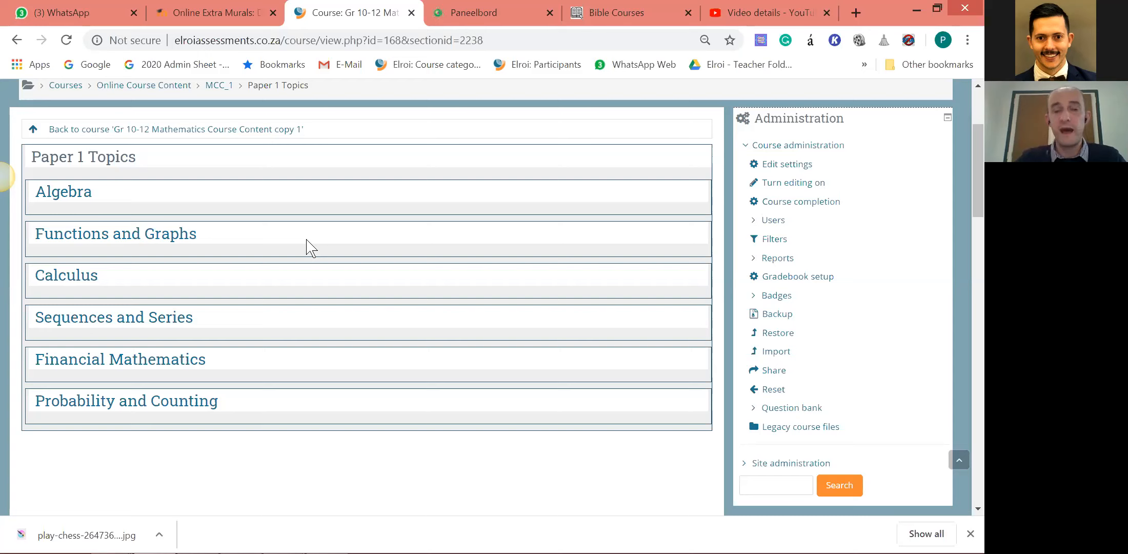
{"action": "scroll", "coordinate": [355, 257], "scroll_direction": "up", "scroll_amount": 3}
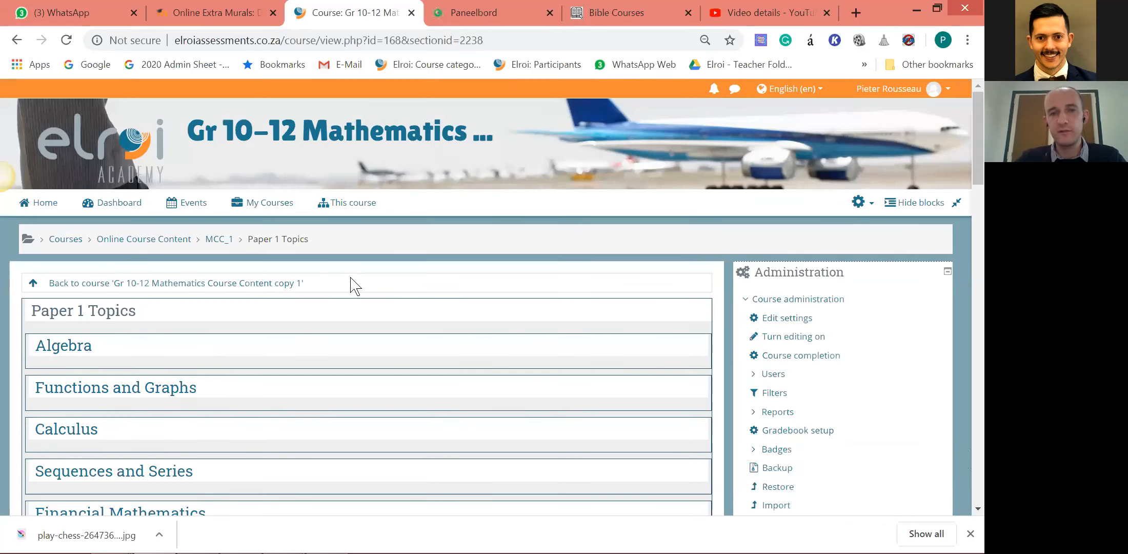
{"action": "scroll", "coordinate": [361, 285], "scroll_direction": "down", "scroll_amount": 2}
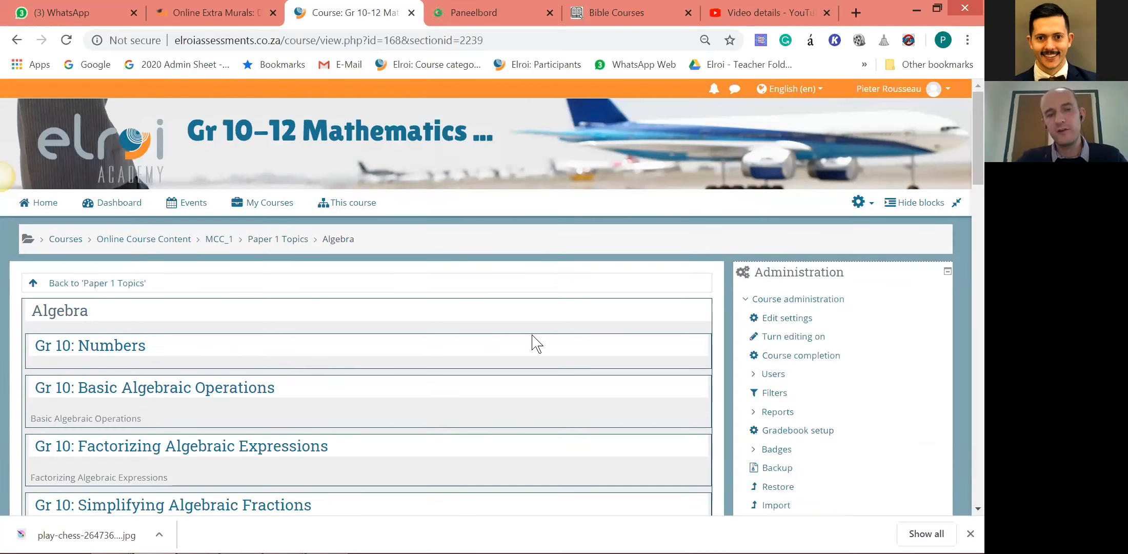
Look through the Algebra subtopics and open Gr 10: Simplifying Algebraic Fractions.
{"action": "scroll", "coordinate": [536, 342], "scroll_direction": "down", "scroll_amount": 3}
{"action": "scroll", "coordinate": [536, 342], "scroll_direction": "down", "scroll_amount": 3}
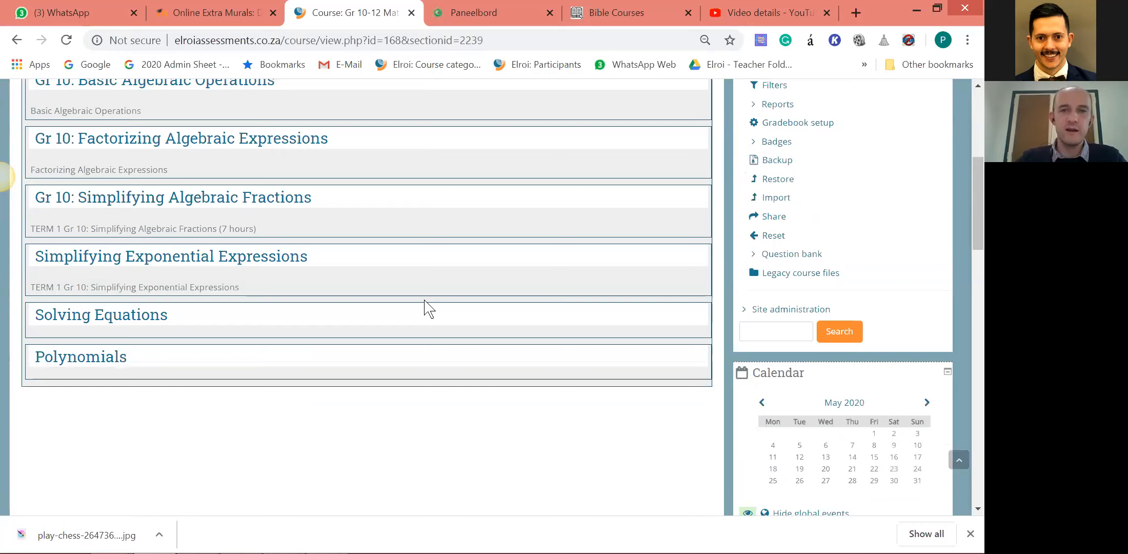
{"action": "scroll", "coordinate": [393, 314], "scroll_direction": "up", "scroll_amount": 3}
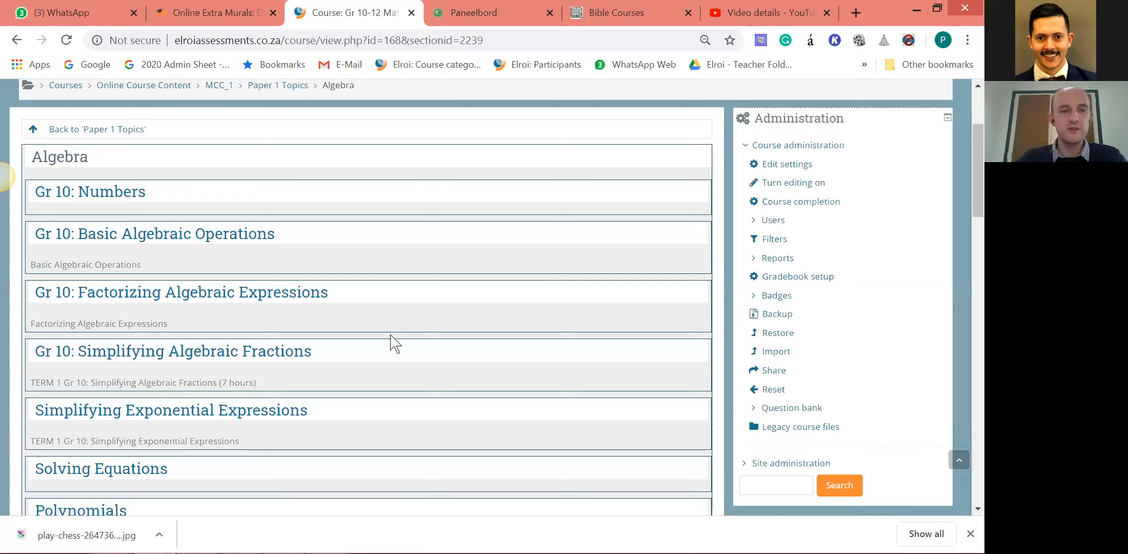
{"action": "scroll", "coordinate": [359, 328], "scroll_direction": "down", "scroll_amount": 1}
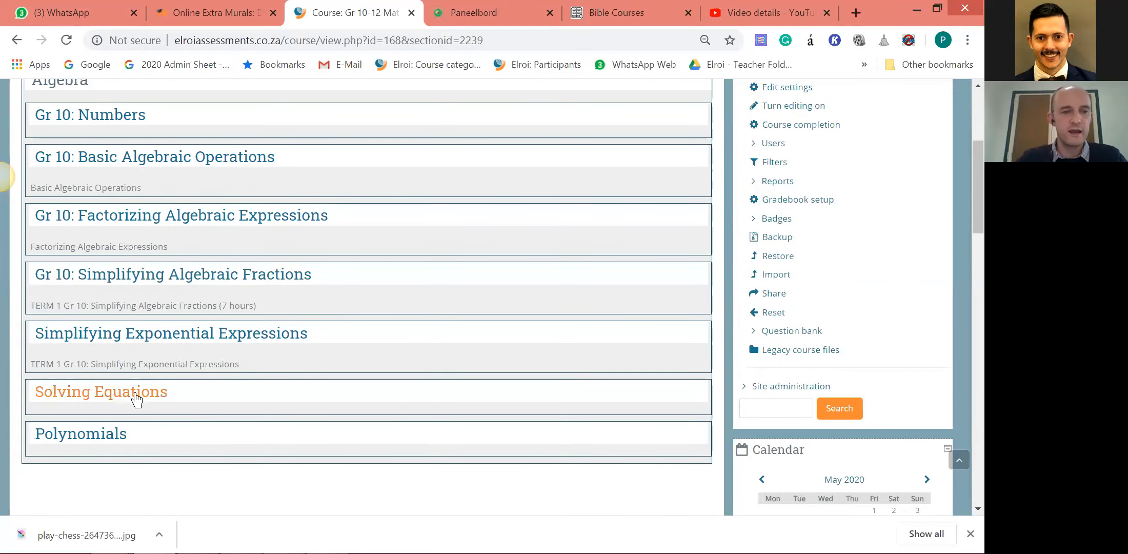
{"action": "left_click", "coordinate": [150, 274]}
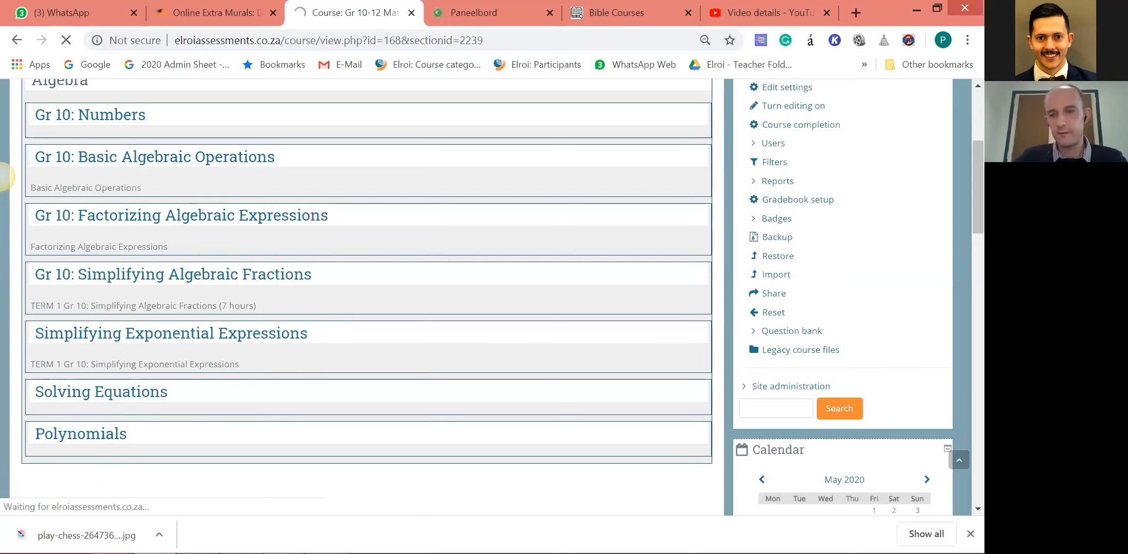
{"action": "left_click", "coordinate": [485, 369]}
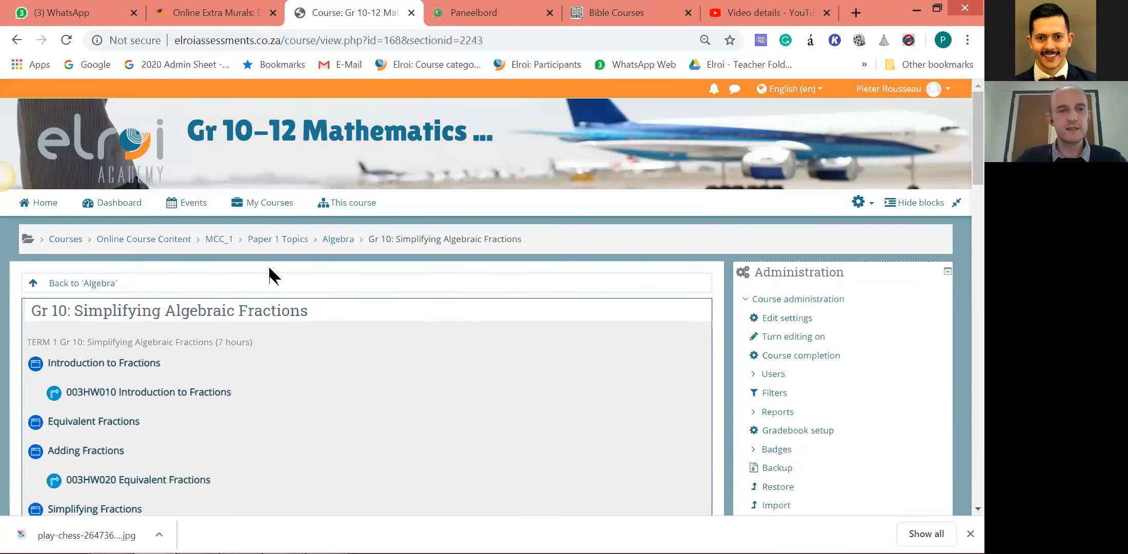
Look through the Gr 10: Simplifying Algebraic Fractions activities and open the Introduction to Fractions lesson.
{"action": "scroll", "coordinate": [269, 276], "scroll_direction": "down", "scroll_amount": 3}
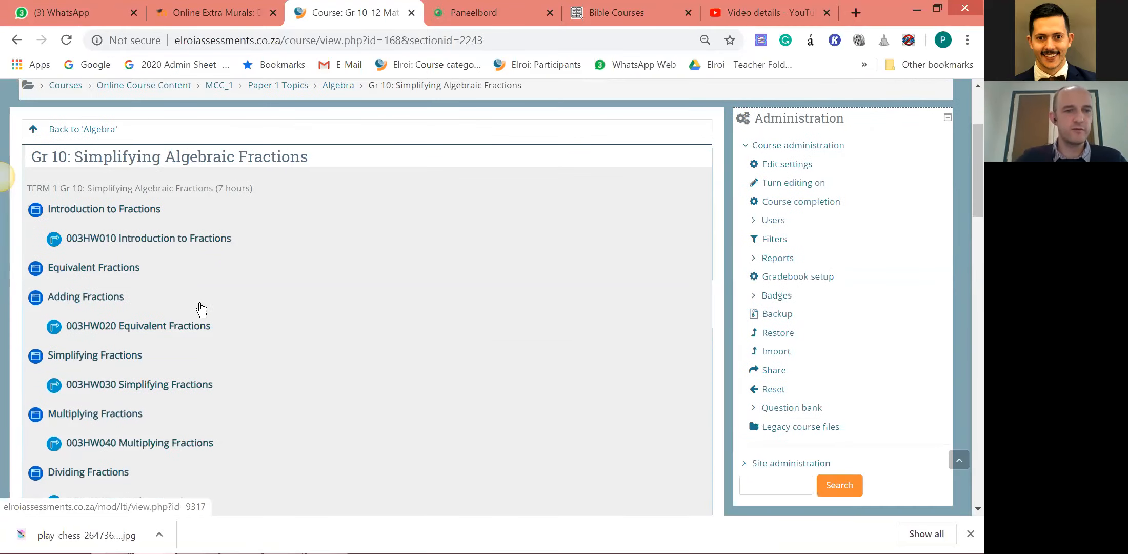
{"action": "scroll", "coordinate": [323, 259], "scroll_direction": "down", "scroll_amount": 2}
{"action": "scroll", "coordinate": [318, 285], "scroll_direction": "down", "scroll_amount": 1}
{"action": "scroll", "coordinate": [318, 289], "scroll_direction": "up", "scroll_amount": 1}
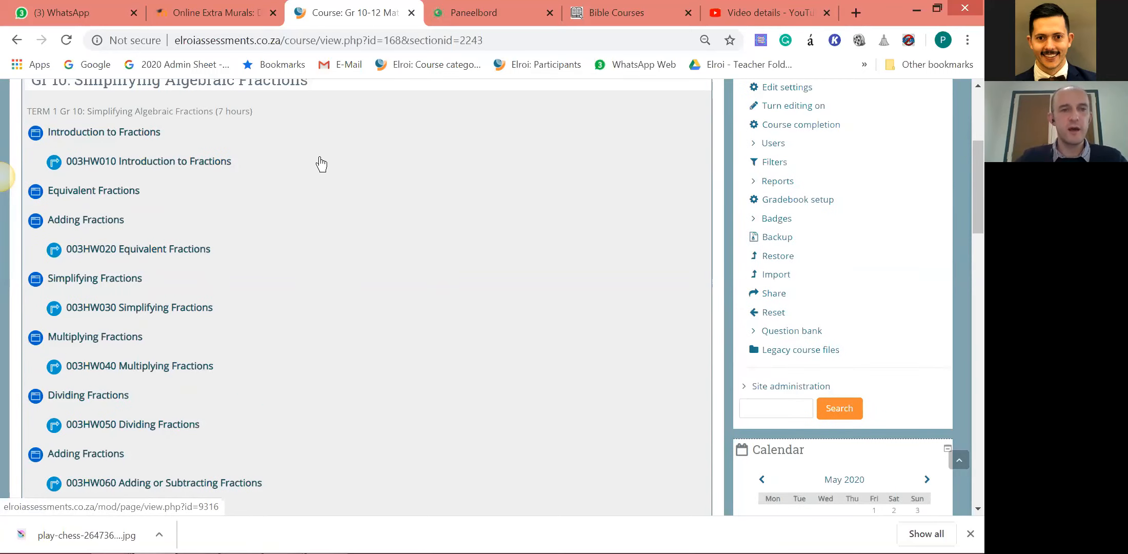
{"action": "scroll", "coordinate": [341, 226], "scroll_direction": "up", "scroll_amount": 1}
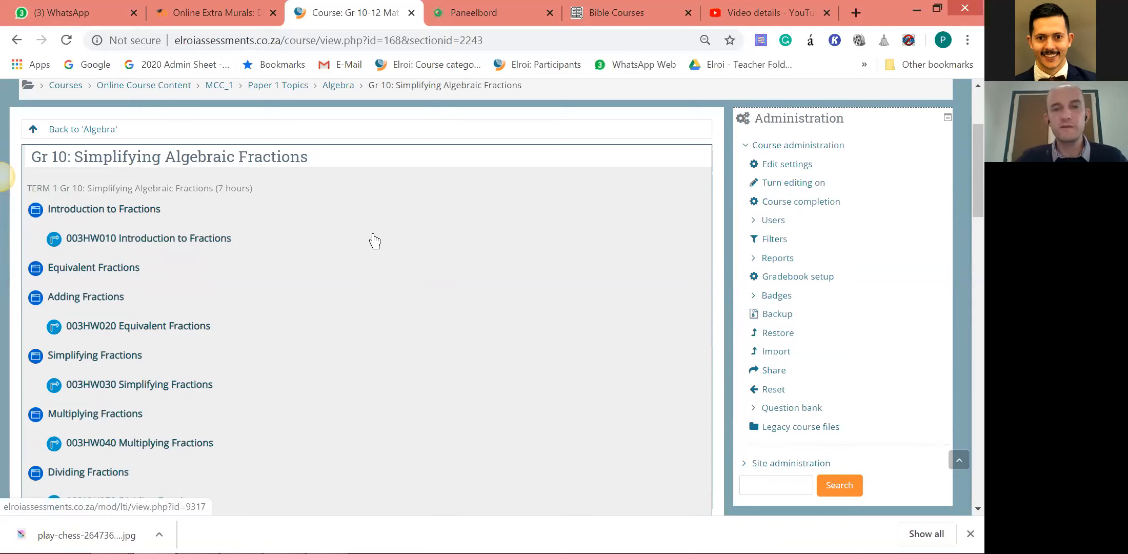
{"action": "left_click", "coordinate": [90, 213]}
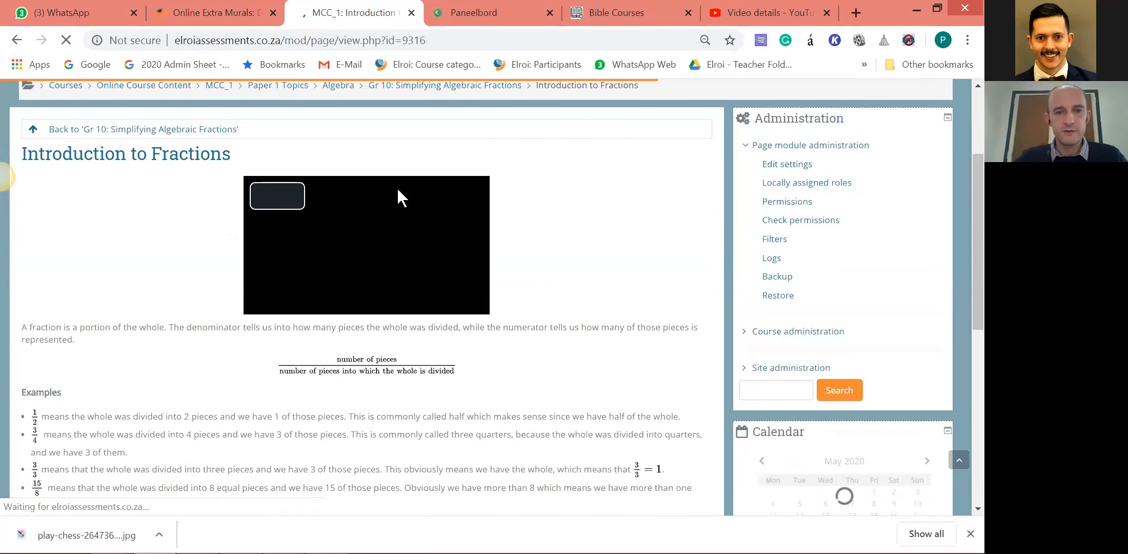
Review the Introduction to Fractions lesson's video and notes, and continue to the 003HW010 Introduction to Fractions activity.
{"action": "scroll", "coordinate": [351, 203], "scroll_direction": "down", "scroll_amount": 1}
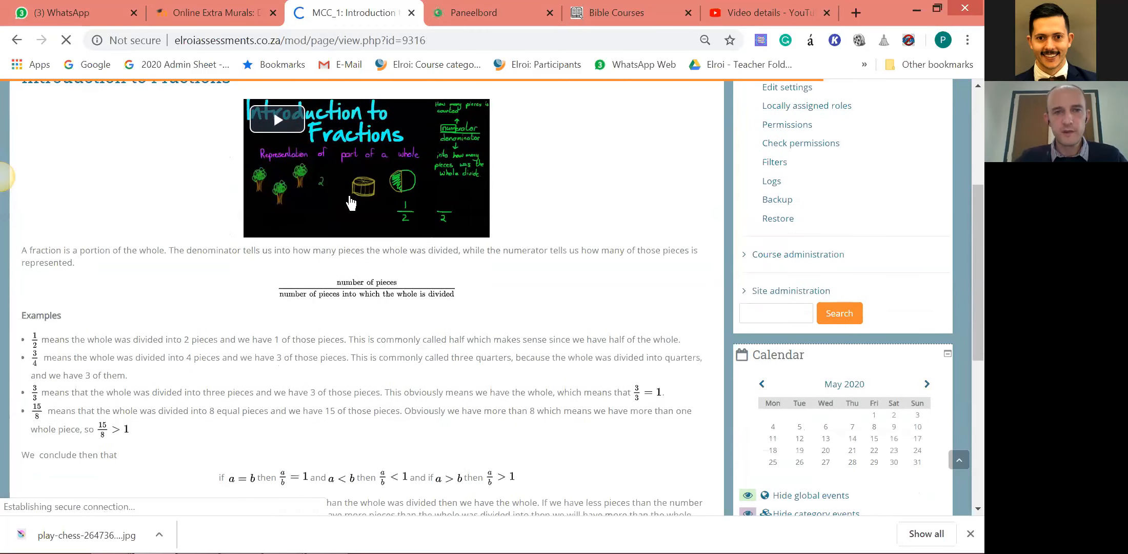
{"action": "scroll", "coordinate": [622, 244], "scroll_direction": "down", "scroll_amount": 2}
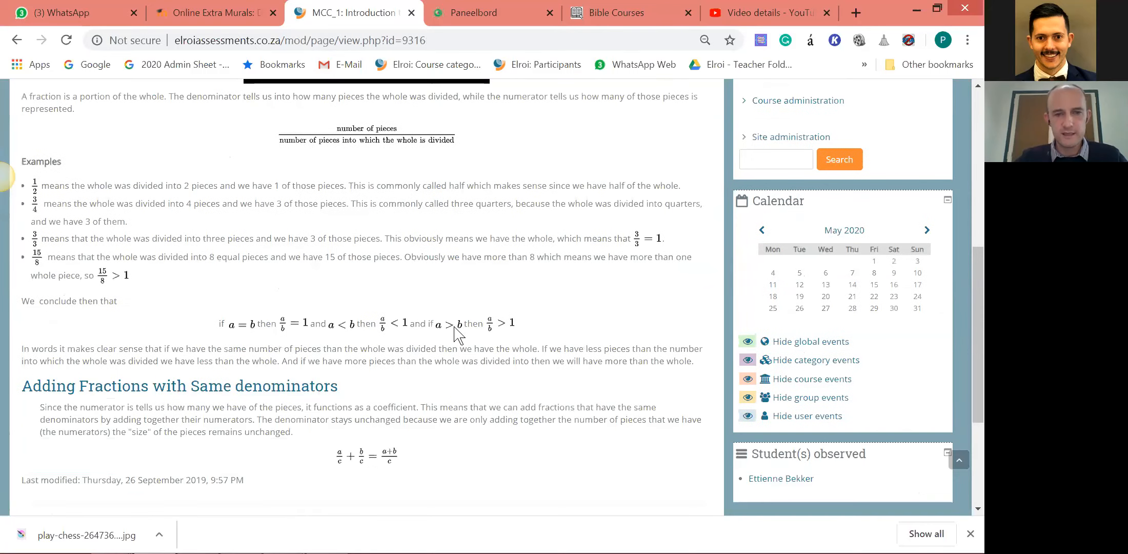
{"action": "scroll", "coordinate": [330, 232], "scroll_direction": "up", "scroll_amount": 2}
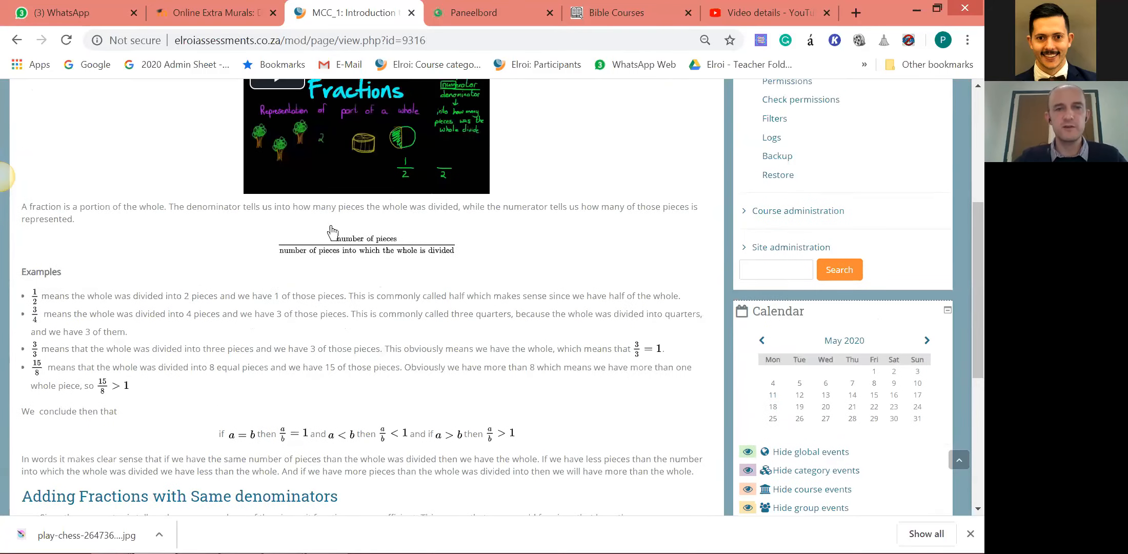
{"action": "scroll", "coordinate": [331, 232], "scroll_direction": "up", "scroll_amount": 3}
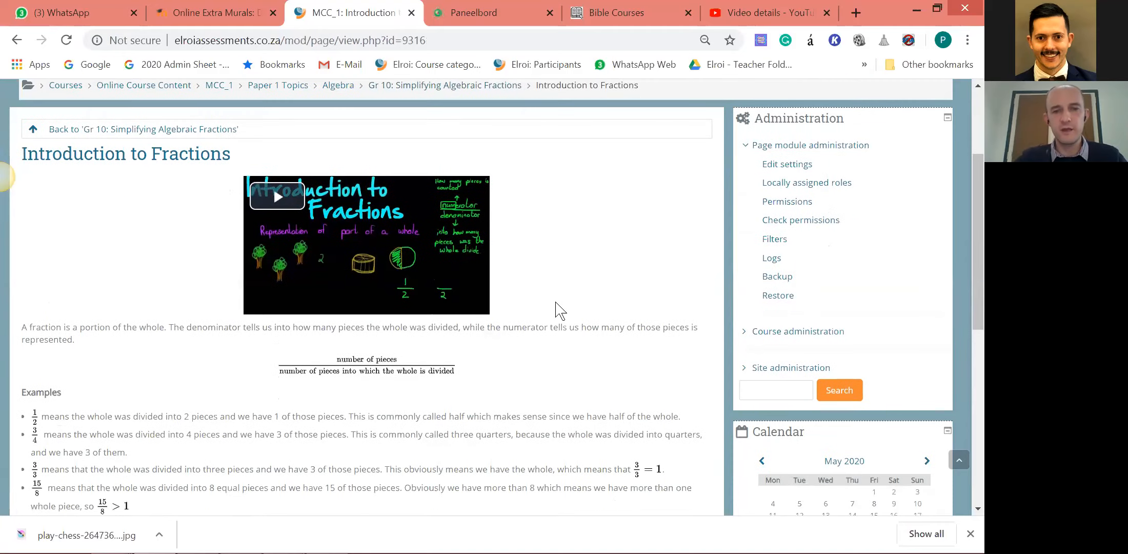
{"action": "scroll", "coordinate": [559, 318], "scroll_direction": "down", "scroll_amount": 5}
{"action": "scroll", "coordinate": [552, 340], "scroll_direction": "down", "scroll_amount": 3}
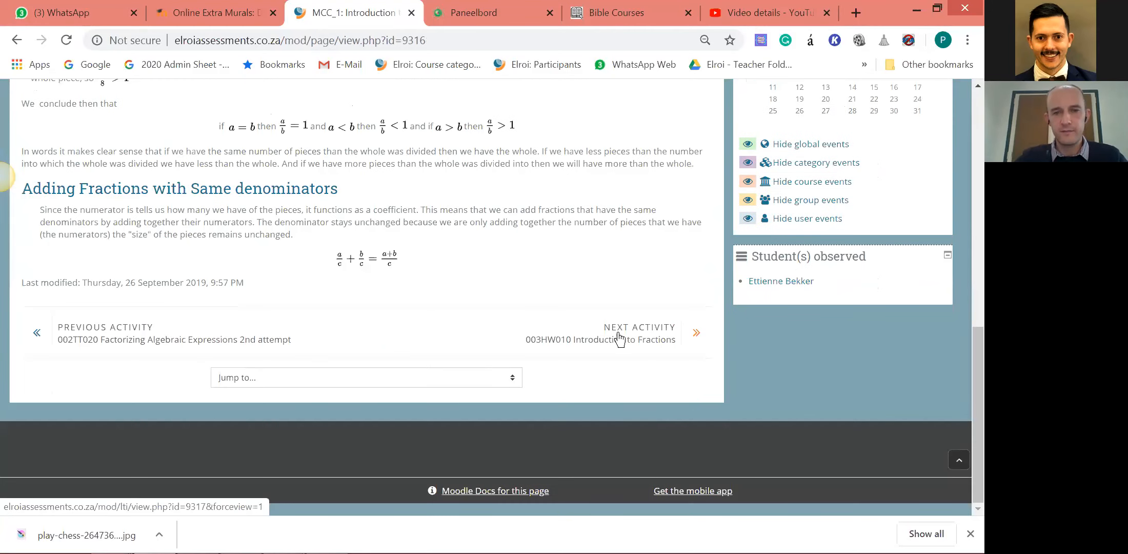
{"action": "left_click", "coordinate": [620, 340]}
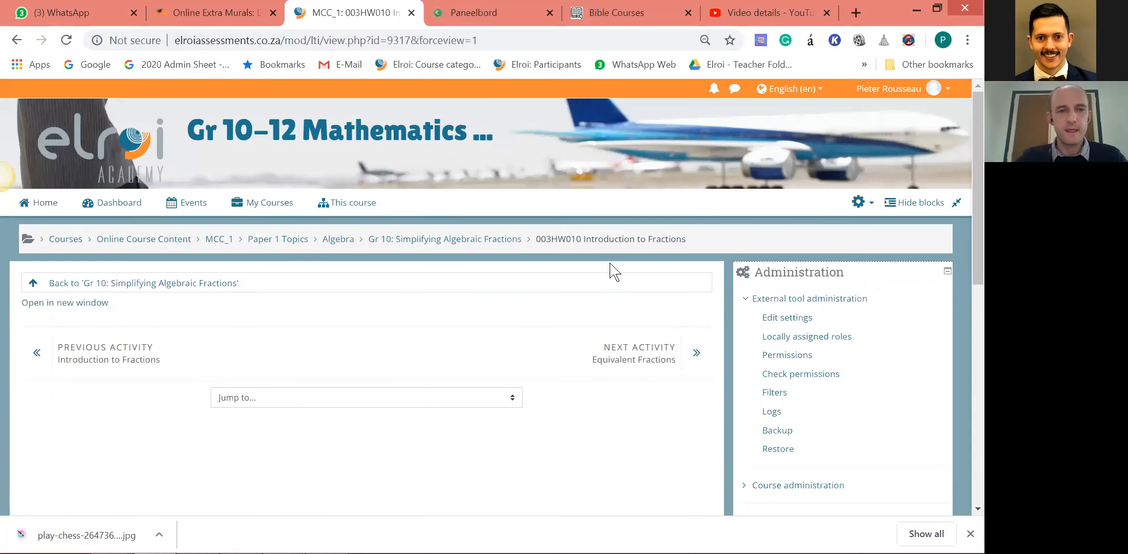
Open the 003HW010 homework in a new window and compare the MyOpenMath assessment with its course activity page.
{"action": "left_click", "coordinate": [72, 307]}
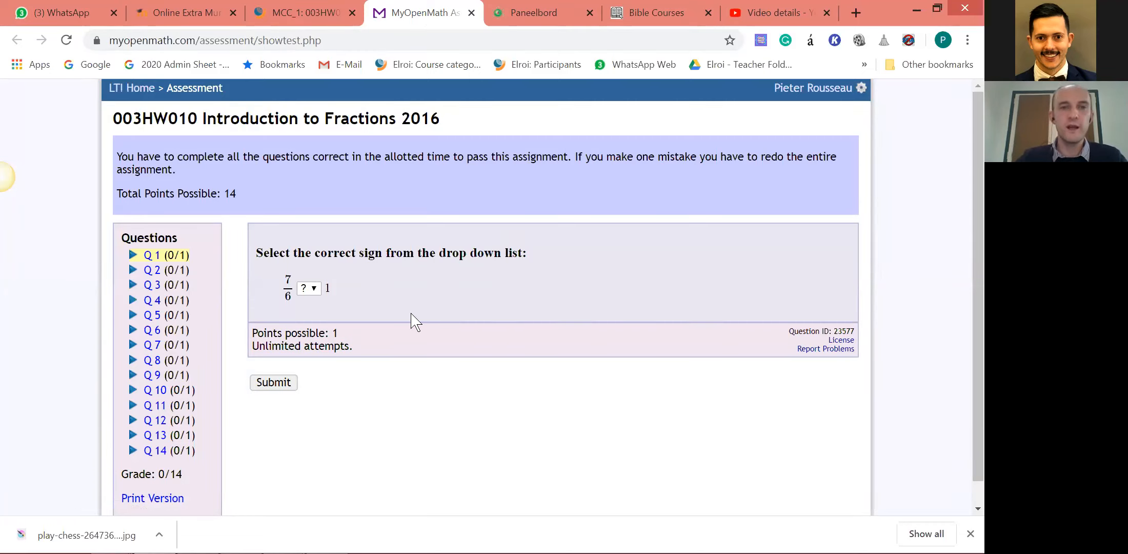
{"action": "left_click", "coordinate": [313, 12]}
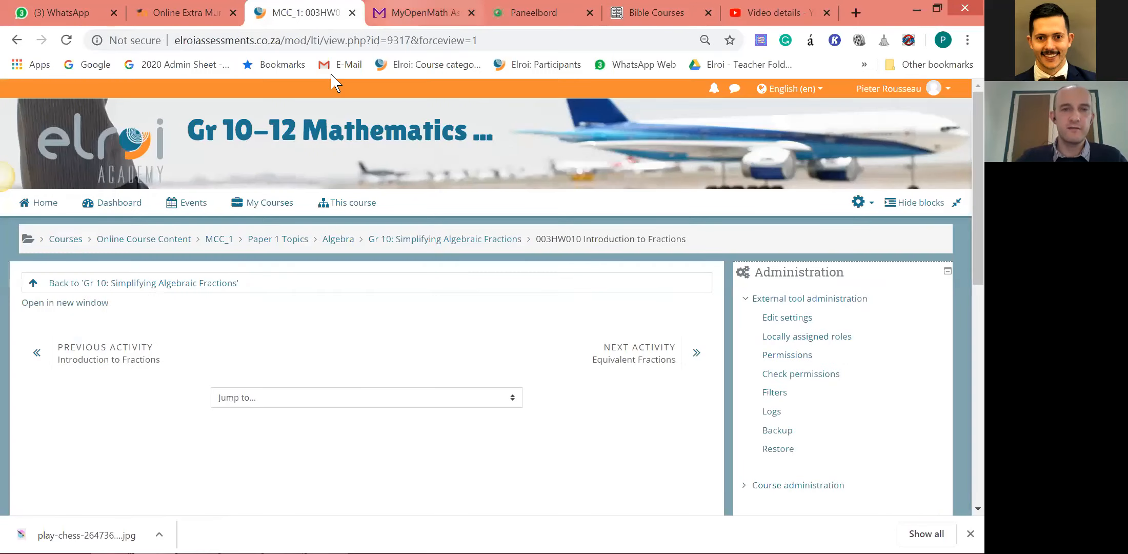
{"action": "left_click", "coordinate": [420, 12]}
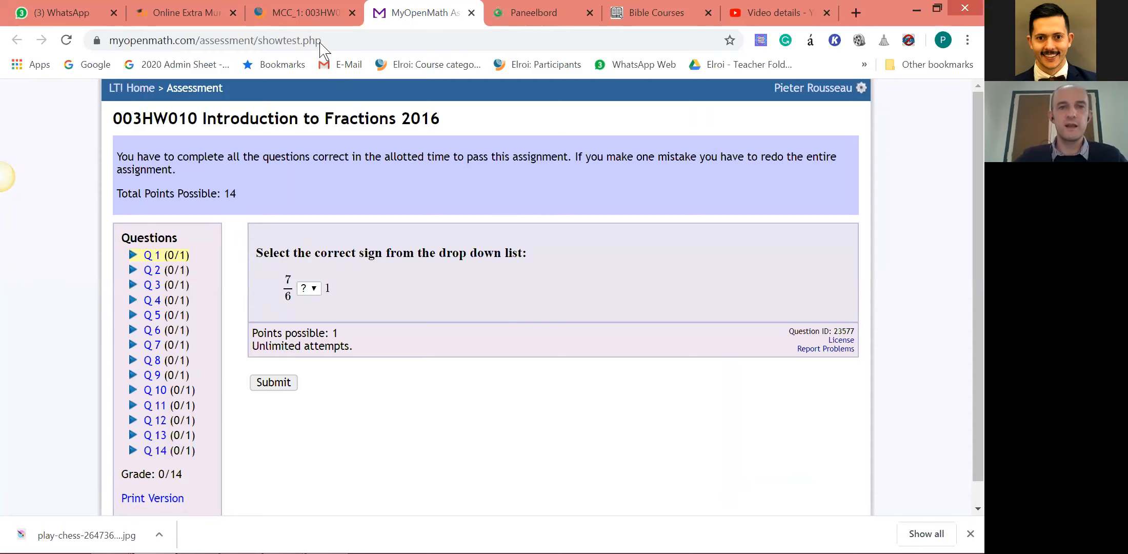
{"action": "left_click", "coordinate": [306, 12]}
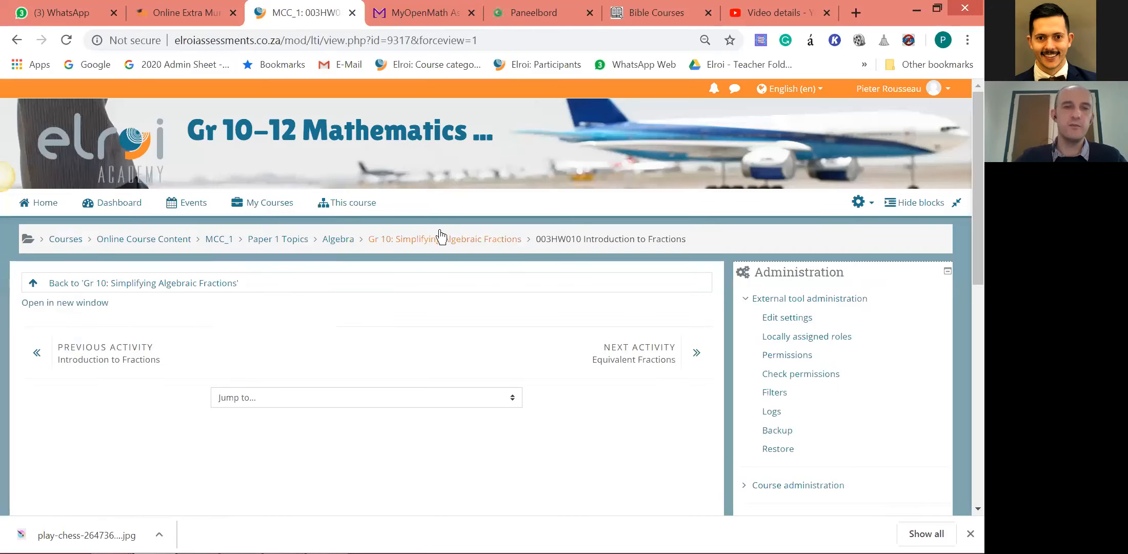
{"action": "left_click", "coordinate": [405, 13]}
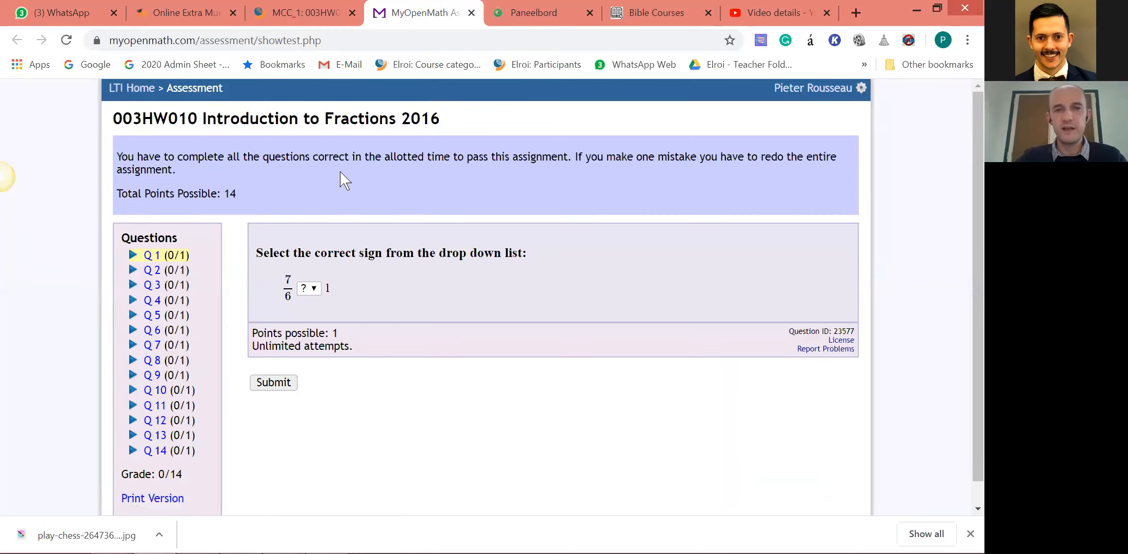
{"action": "key", "text": "ctrl+shift+Tab"}
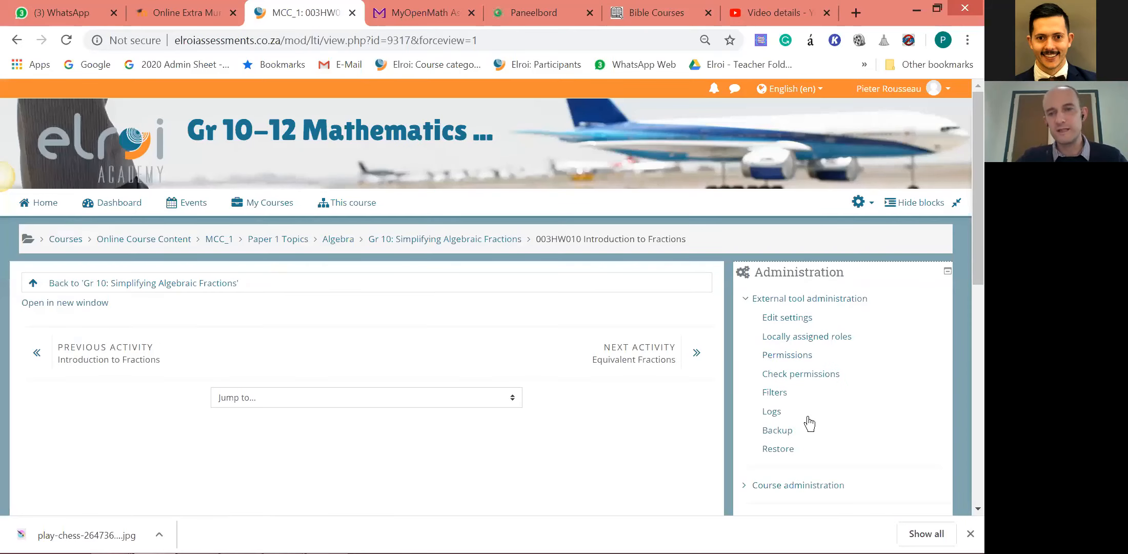
{"action": "scroll", "coordinate": [846, 366], "scroll_direction": "down", "scroll_amount": 1}
{"action": "scroll", "coordinate": [785, 366], "scroll_direction": "down", "scroll_amount": 1}
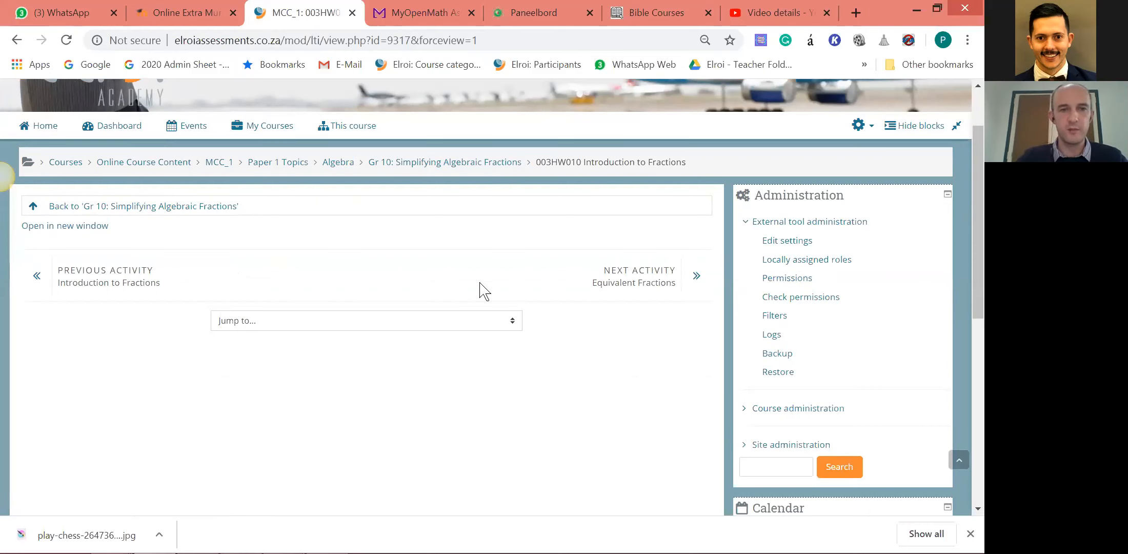
{"action": "scroll", "coordinate": [534, 346], "scroll_direction": "up", "scroll_amount": 1}
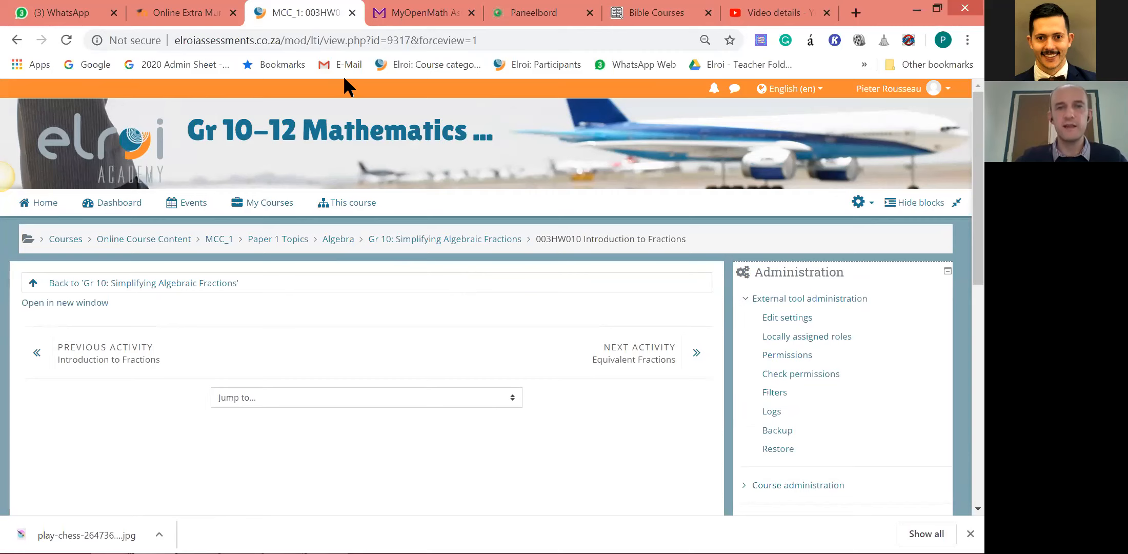
{"action": "left_click", "coordinate": [421, 13]}
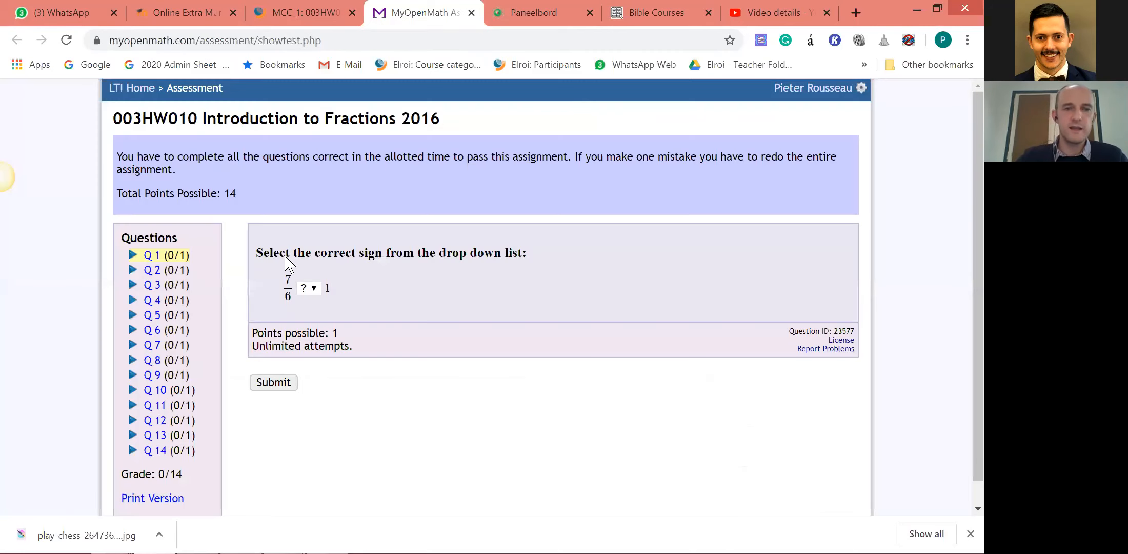
Answer question 1 of the fractions homework with the < sign between 7/6 and 1, and submit it.
{"action": "scroll", "coordinate": [343, 385], "scroll_direction": "down", "scroll_amount": 1}
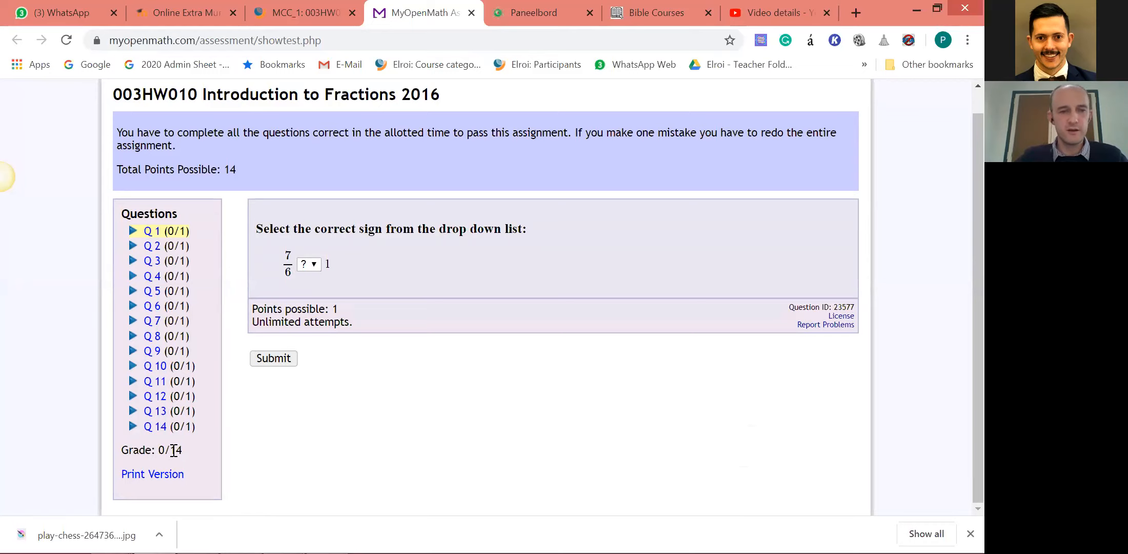
{"action": "left_click", "coordinate": [312, 264]}
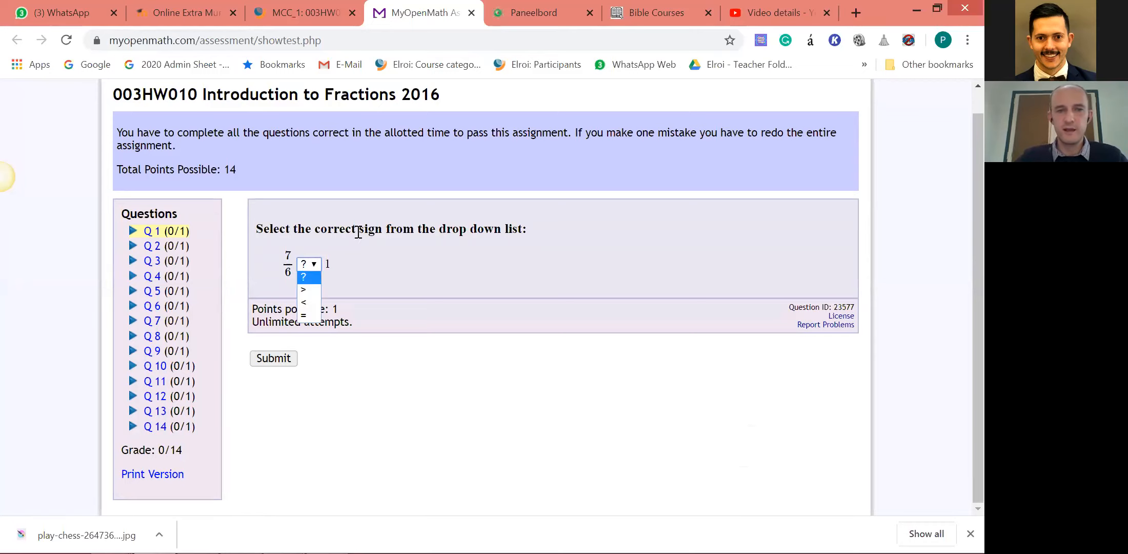
{"action": "left_click", "coordinate": [308, 289]}
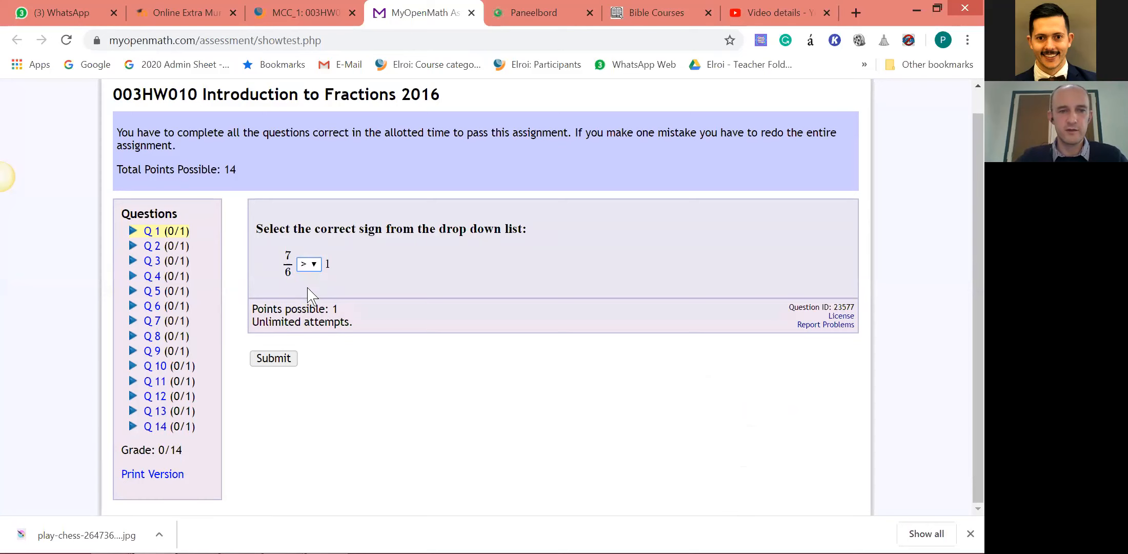
{"action": "left_click", "coordinate": [309, 264]}
{"action": "left_click", "coordinate": [308, 301]}
{"action": "left_click", "coordinate": [277, 358]}
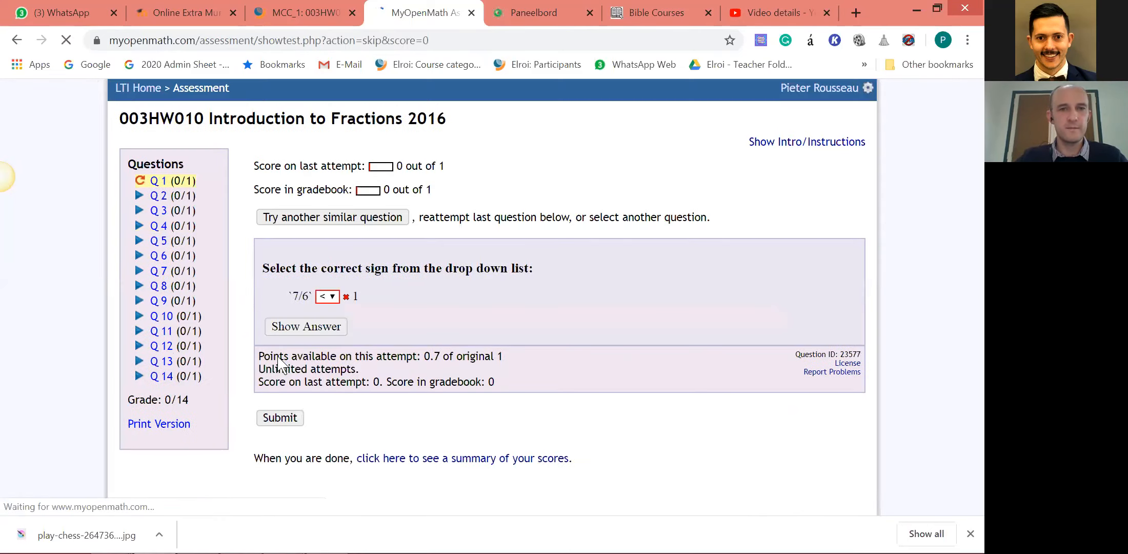
Reveal the answer to question 1, request another similar question and view its sign choices without picking one.
{"action": "left_click", "coordinate": [314, 340]}
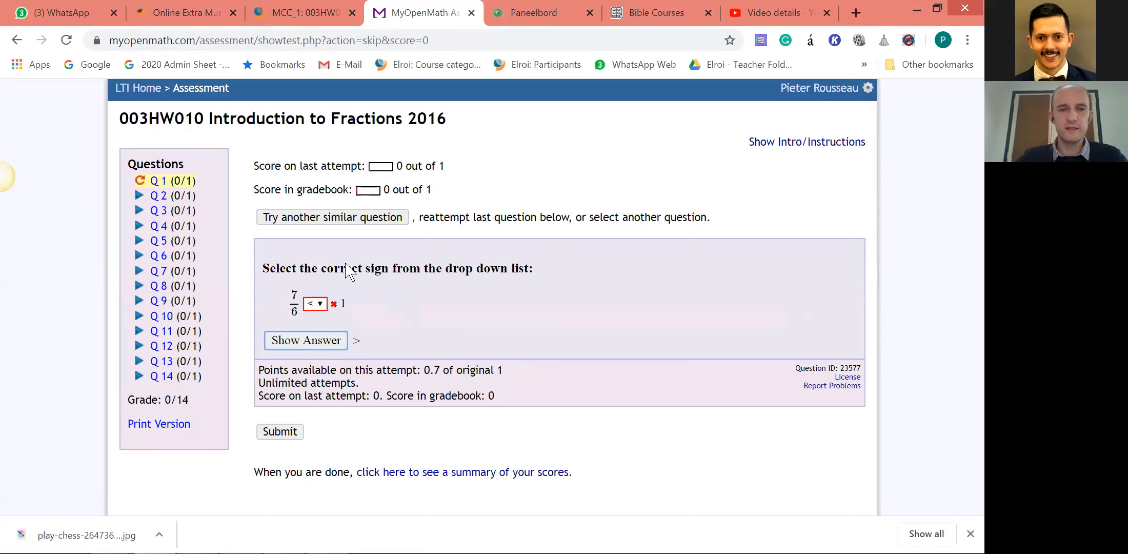
{"action": "left_click", "coordinate": [339, 219]}
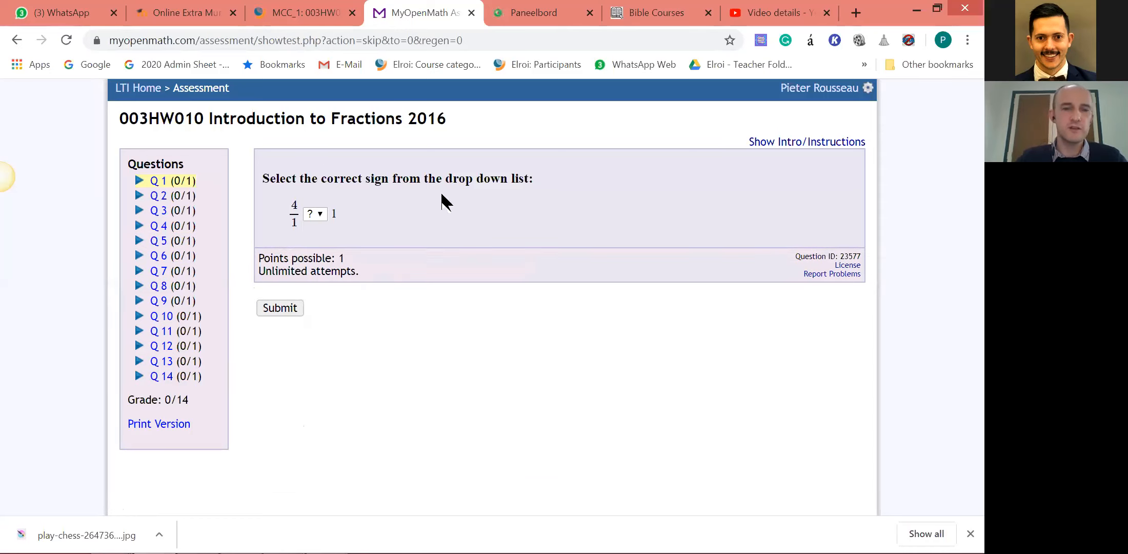
{"action": "left_click", "coordinate": [317, 213]}
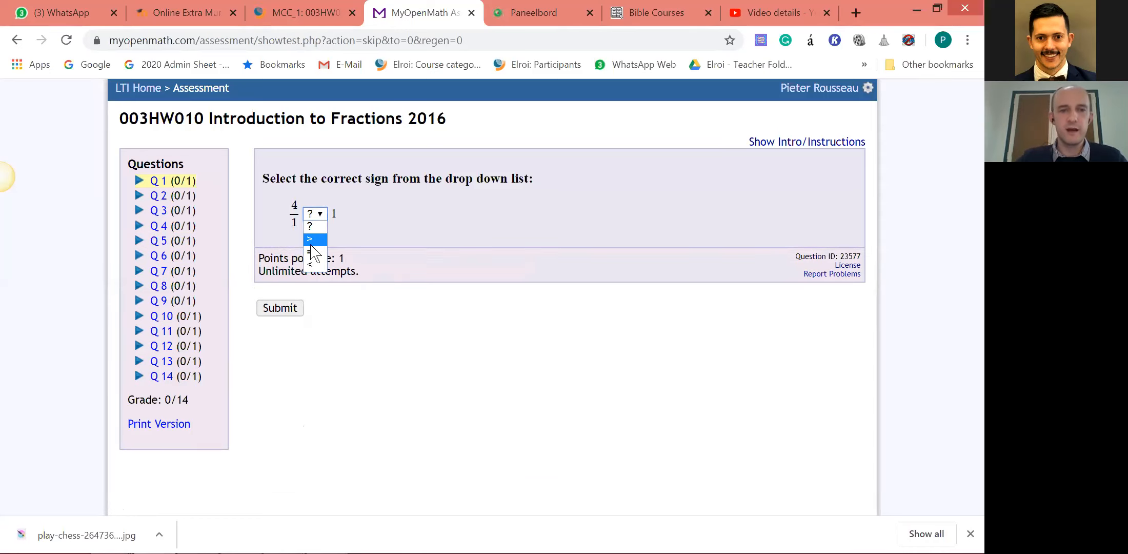
{"action": "left_click", "coordinate": [437, 409]}
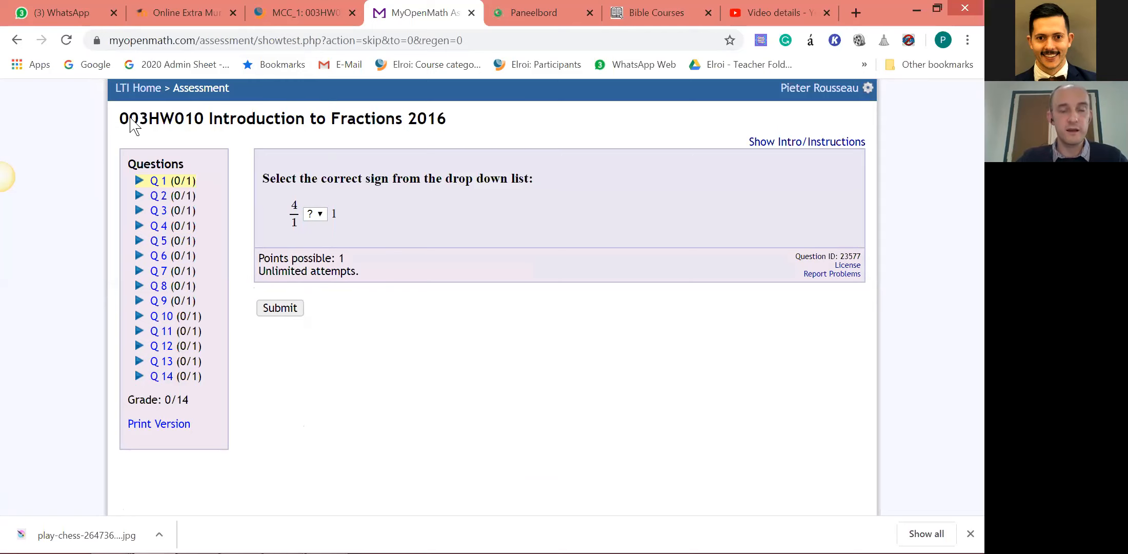
Switch to the Online Extra Murals site and open its site home page.
{"action": "mouse_move", "coordinate": [448, 119]}
{"action": "left_mouse_down"}
{"action": "mouse_move", "coordinate": [295, 119]}
{"action": "mouse_move", "coordinate": [203, 32]}
{"action": "left_mouse_up"}
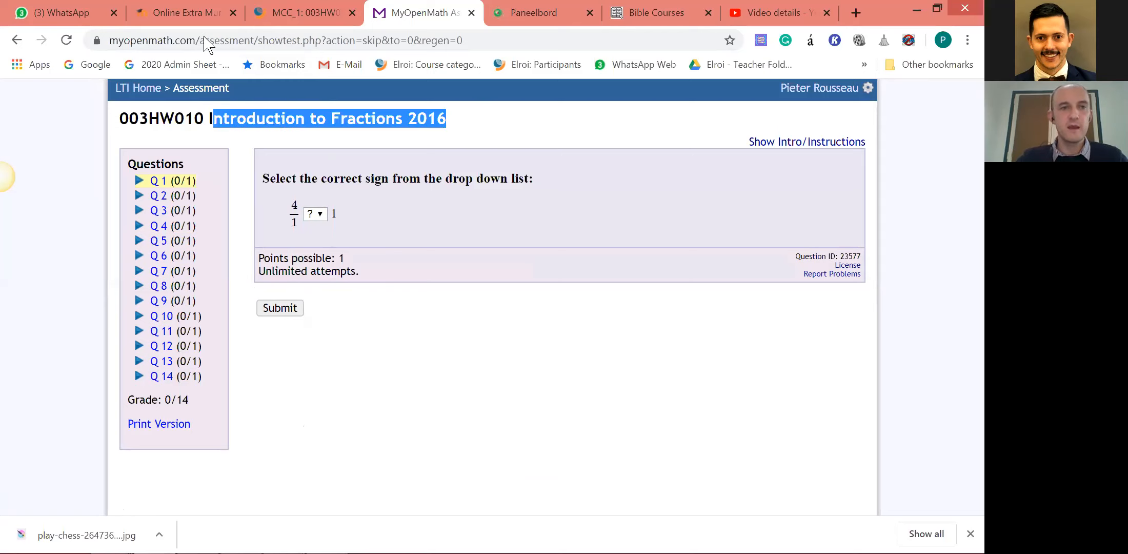
{"action": "left_click", "coordinate": [206, 12]}
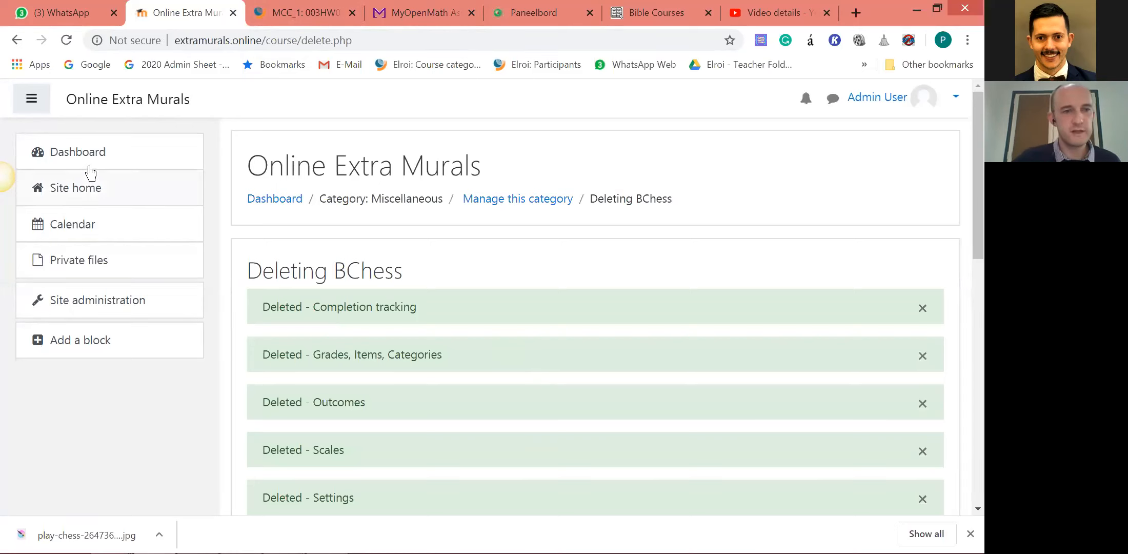
{"action": "left_click", "coordinate": [88, 187]}
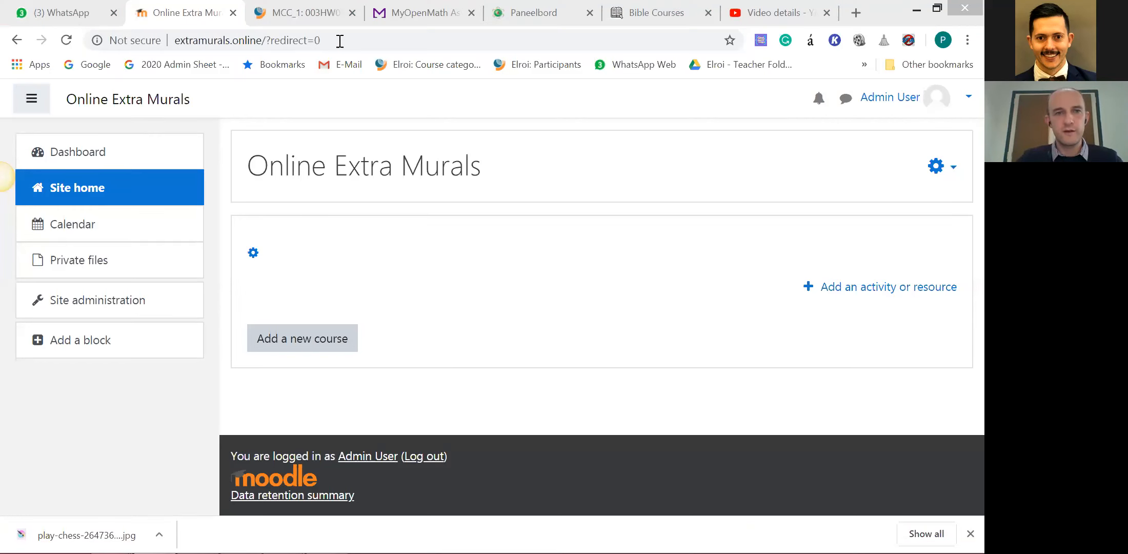
Close the MyOpenMath assessment and return to the 003HW010 Introduction to Fractions activity page in the maximised browser.
{"action": "left_click", "coordinate": [336, 14]}
{"action": "left_click_drag", "start_coordinate": [410, 14], "coordinate": [658, 37]}
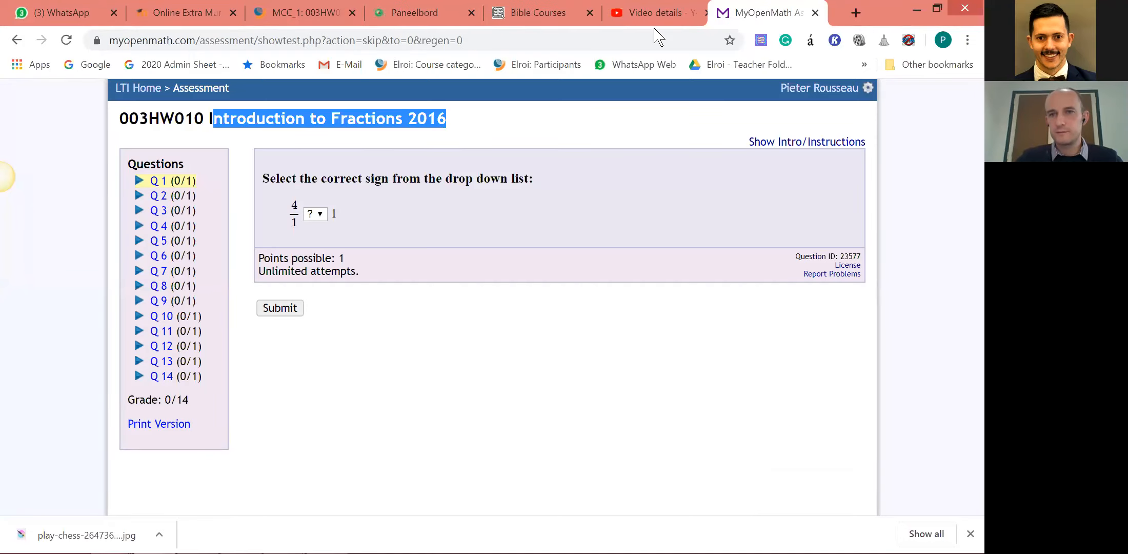
{"action": "key", "text": "super+Down"}
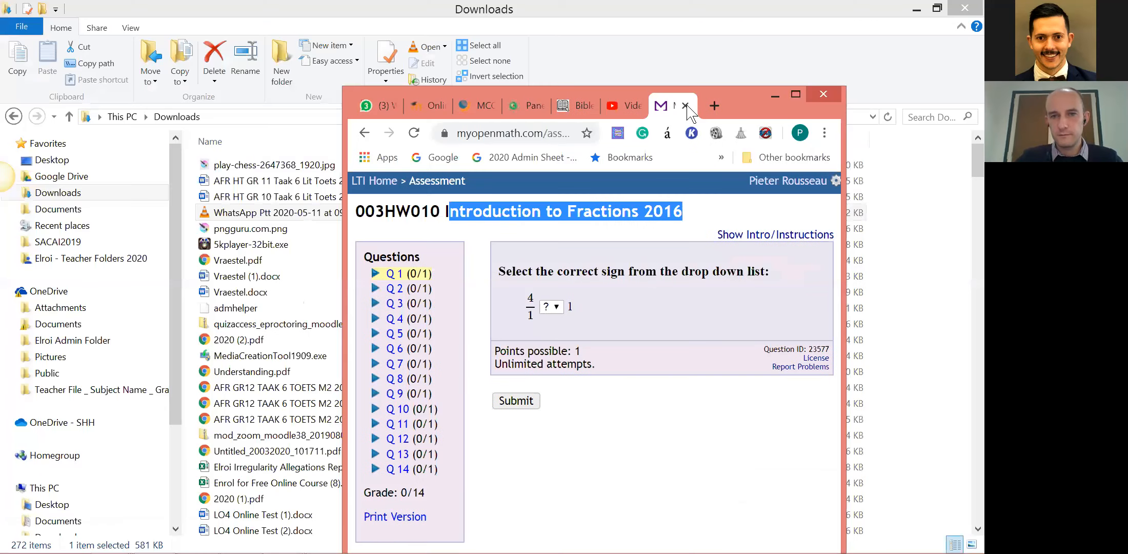
{"action": "key", "text": "ctrl+w"}
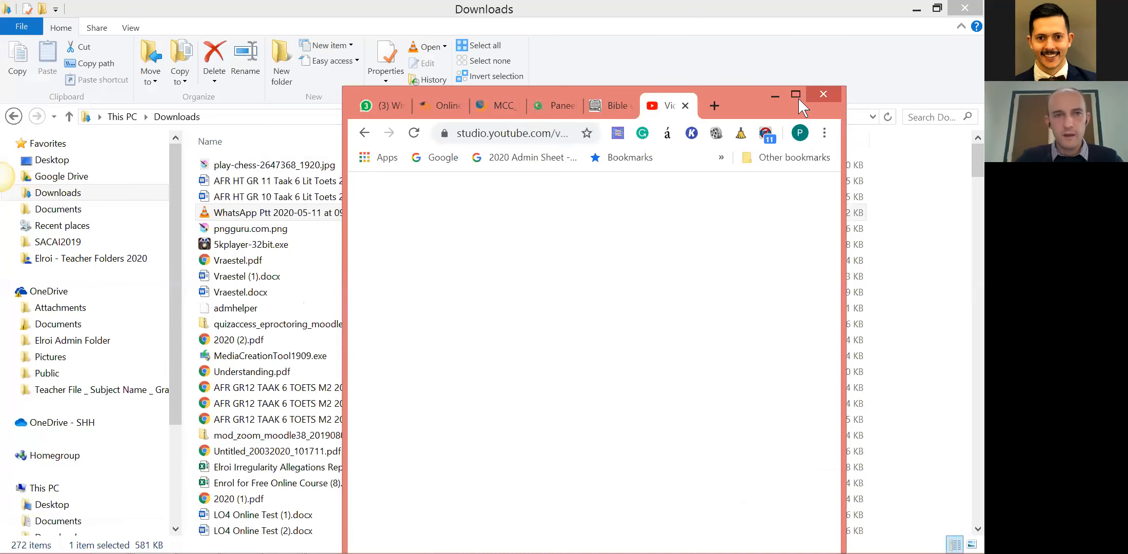
{"action": "left_click", "coordinate": [796, 96]}
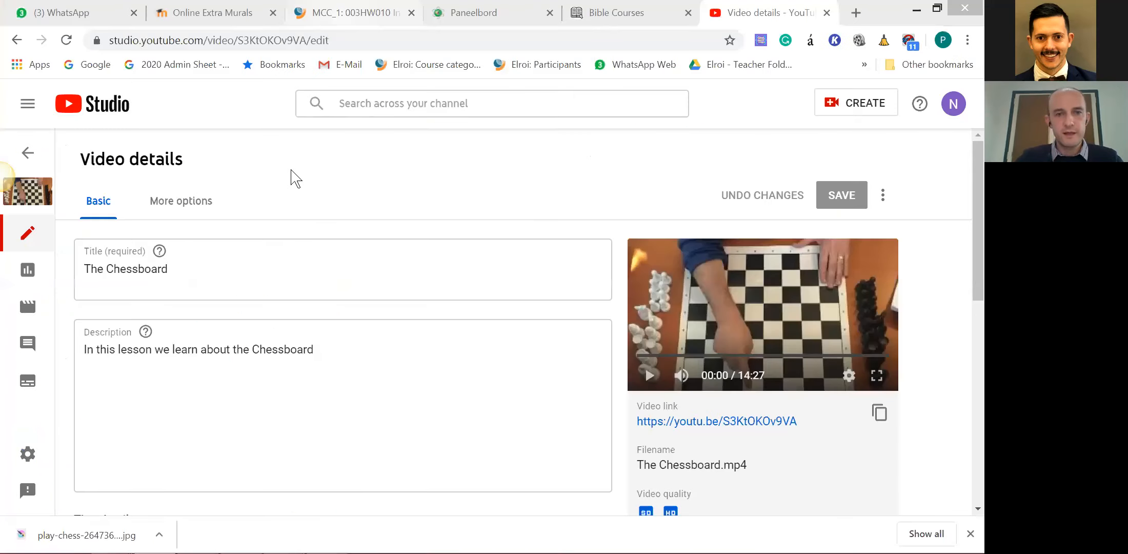
{"action": "left_click", "coordinate": [360, 14]}
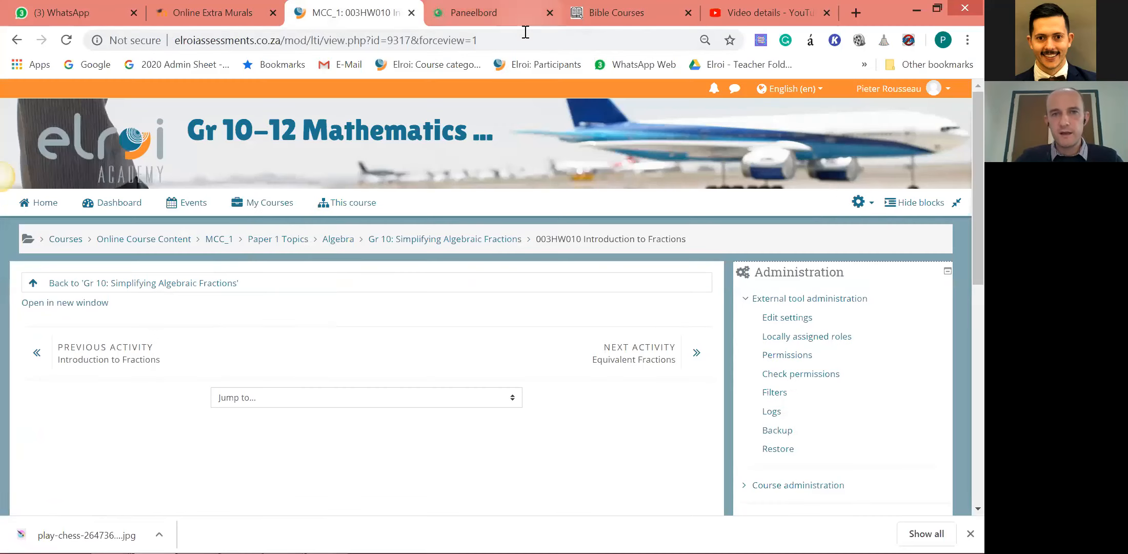
Switch to the Nukleus Onderwys Portaal site, dismiss the session time-out notice and look over the courses on its dashboard.
{"action": "left_click", "coordinate": [522, 25]}
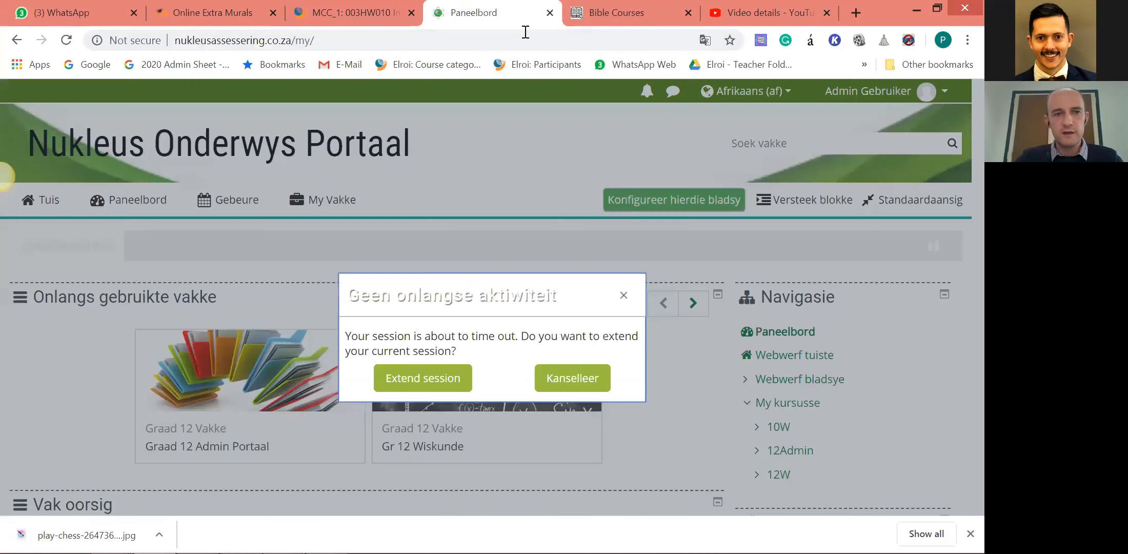
{"action": "left_click", "coordinate": [622, 296]}
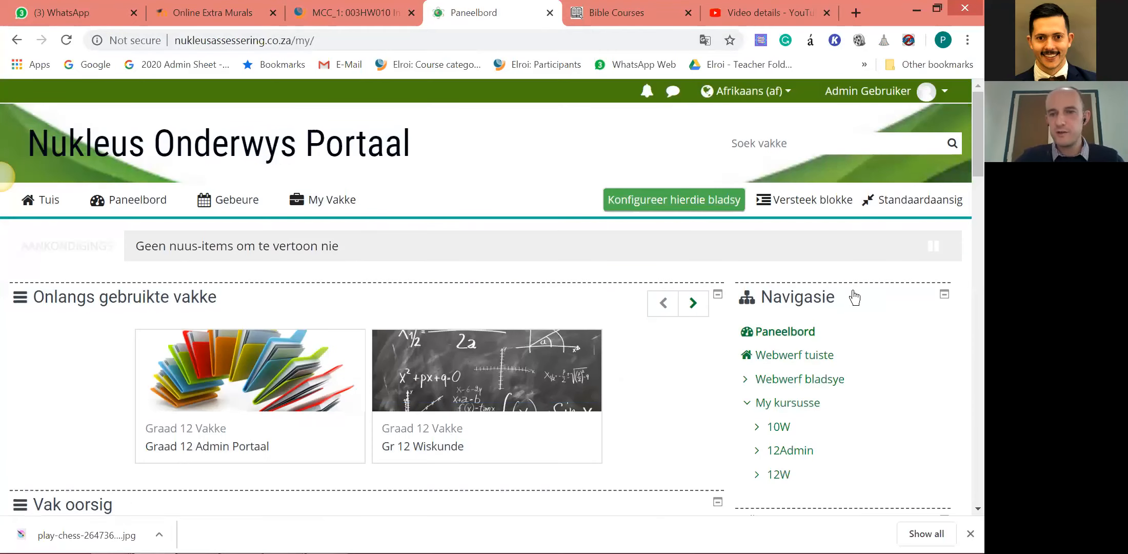
{"action": "scroll", "coordinate": [852, 298], "scroll_direction": "down", "scroll_amount": 1}
{"action": "scroll", "coordinate": [821, 306], "scroll_direction": "down", "scroll_amount": 5}
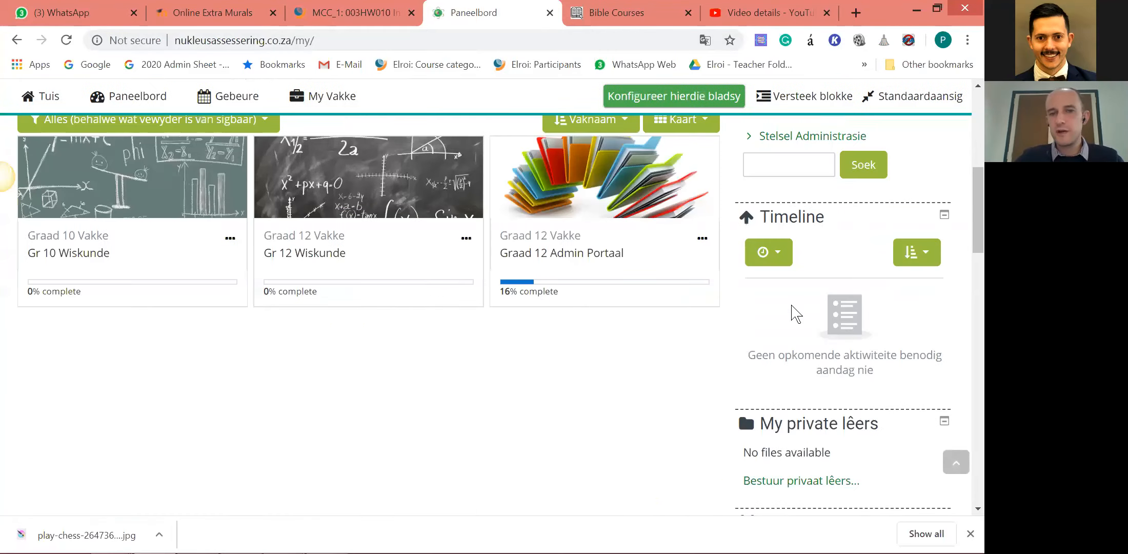
{"action": "scroll", "coordinate": [800, 312], "scroll_direction": "up", "scroll_amount": 4}
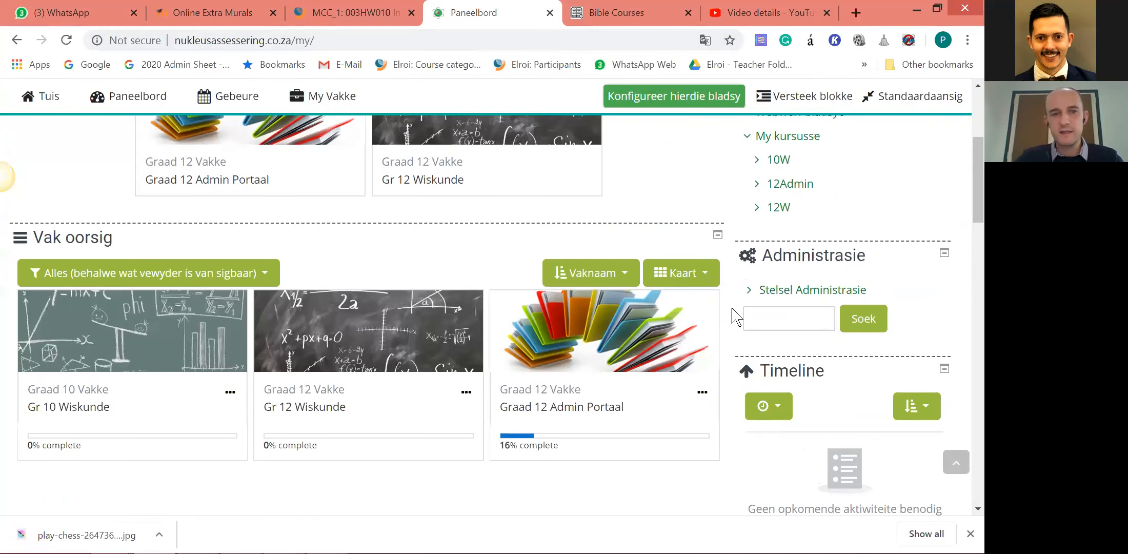
{"action": "scroll", "coordinate": [777, 233], "scroll_direction": "up", "scroll_amount": 4}
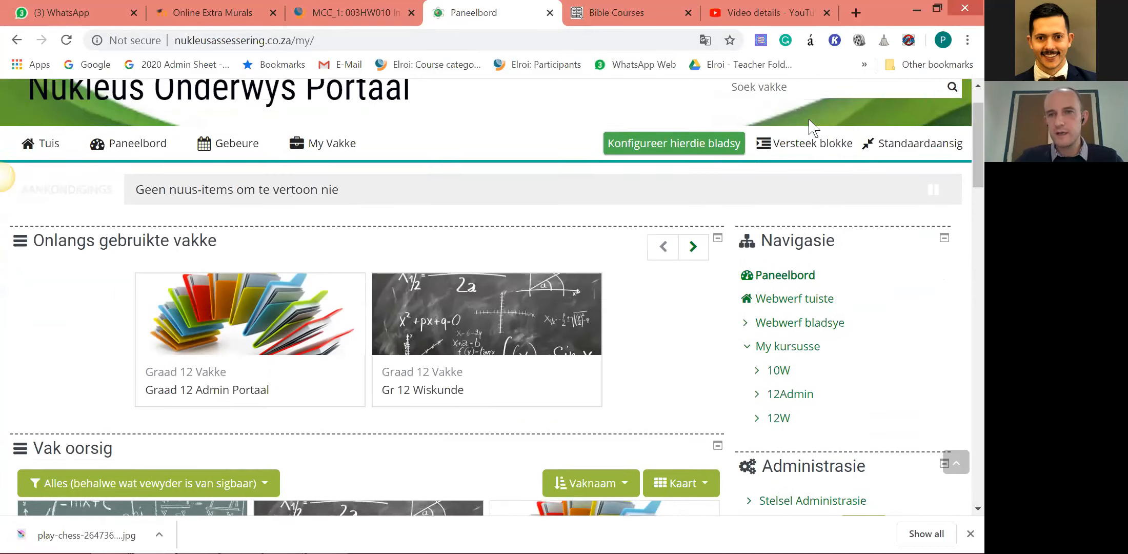
View the portal's available languages without changing the language, and examine the dashboard blocks, including the Timeline.
{"action": "left_click", "coordinate": [787, 92]}
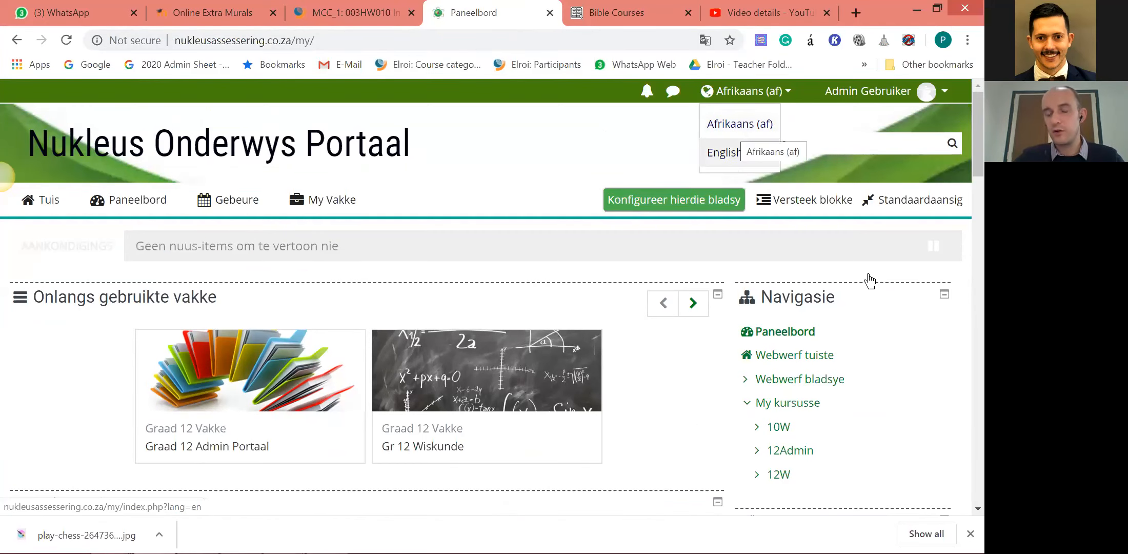
{"action": "scroll", "coordinate": [903, 359], "scroll_direction": "down", "scroll_amount": 12}
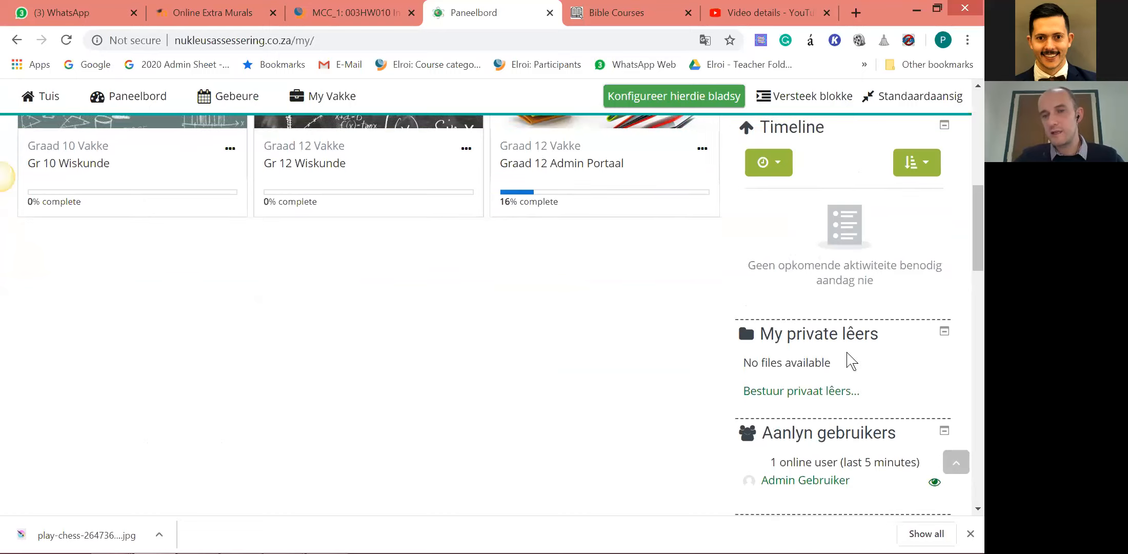
{"action": "scroll", "coordinate": [852, 354], "scroll_direction": "down", "scroll_amount": 2}
{"action": "scroll", "coordinate": [863, 308], "scroll_direction": "up", "scroll_amount": 5}
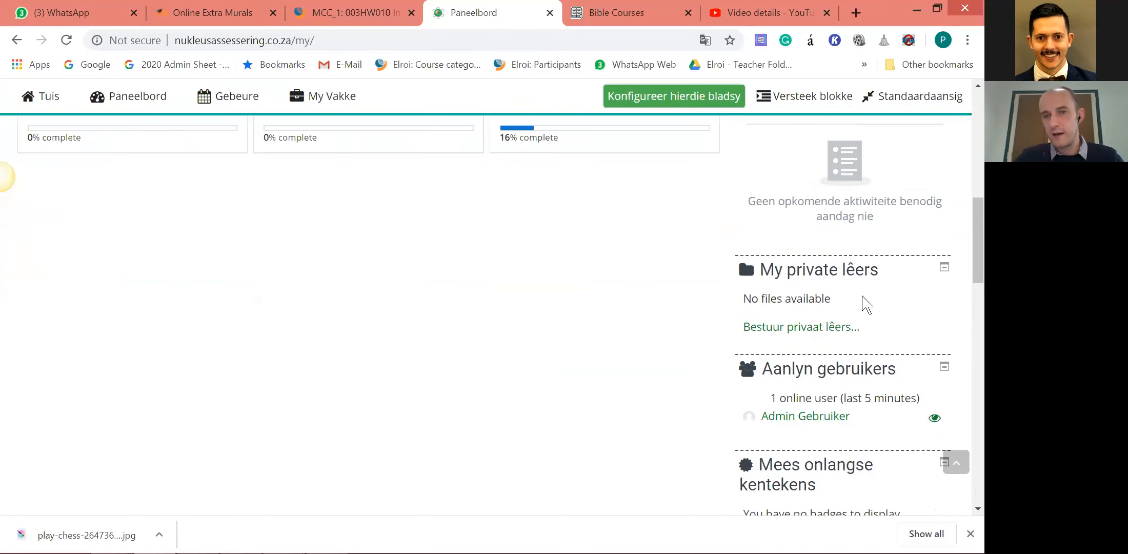
{"action": "scroll", "coordinate": [864, 299], "scroll_direction": "up", "scroll_amount": 2}
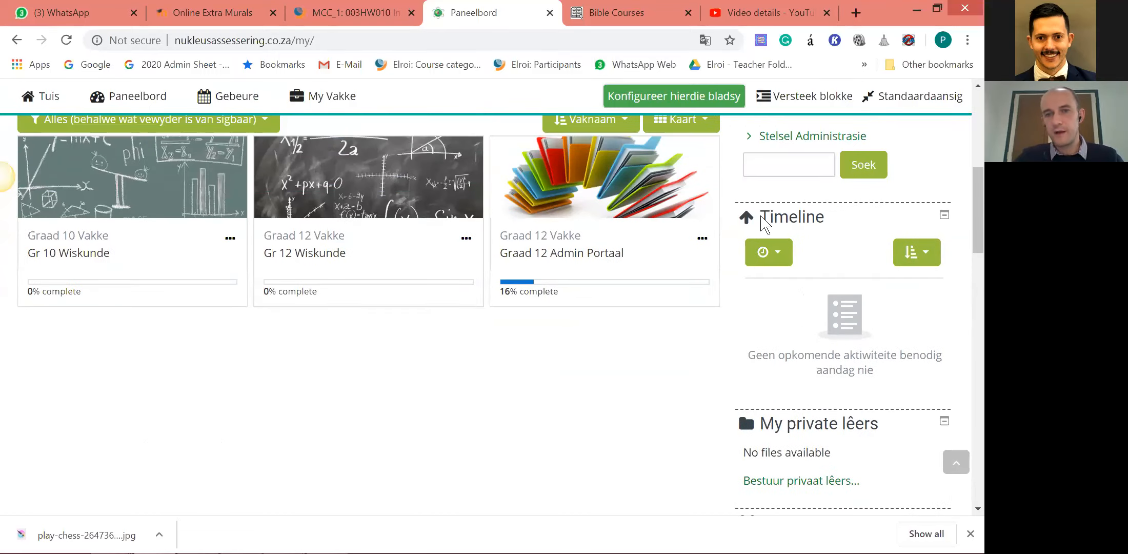
{"action": "scroll", "coordinate": [872, 333], "scroll_direction": "up", "scroll_amount": 5}
{"action": "scroll", "coordinate": [882, 364], "scroll_direction": "down", "scroll_amount": 5}
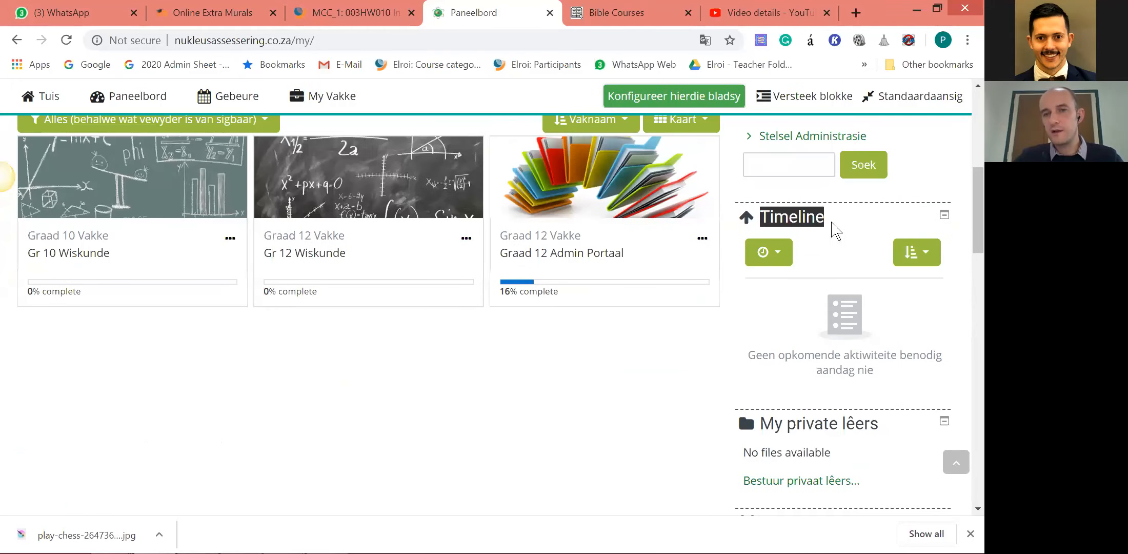
{"action": "left_click", "coordinate": [821, 222]}
{"action": "scroll", "coordinate": [882, 300], "scroll_direction": "up", "scroll_amount": 4}
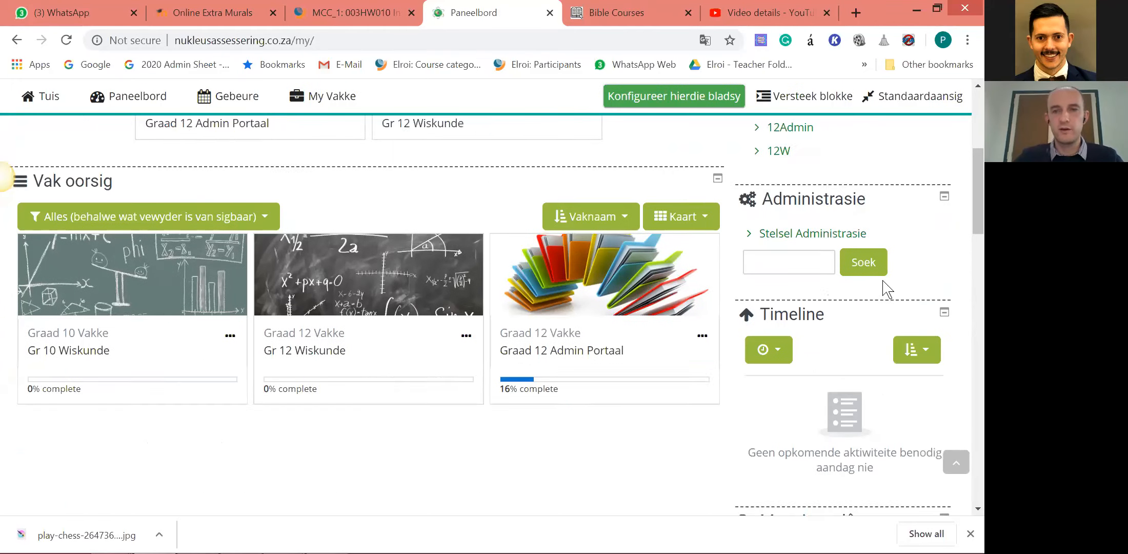
{"action": "scroll", "coordinate": [882, 300], "scroll_direction": "up", "scroll_amount": 3}
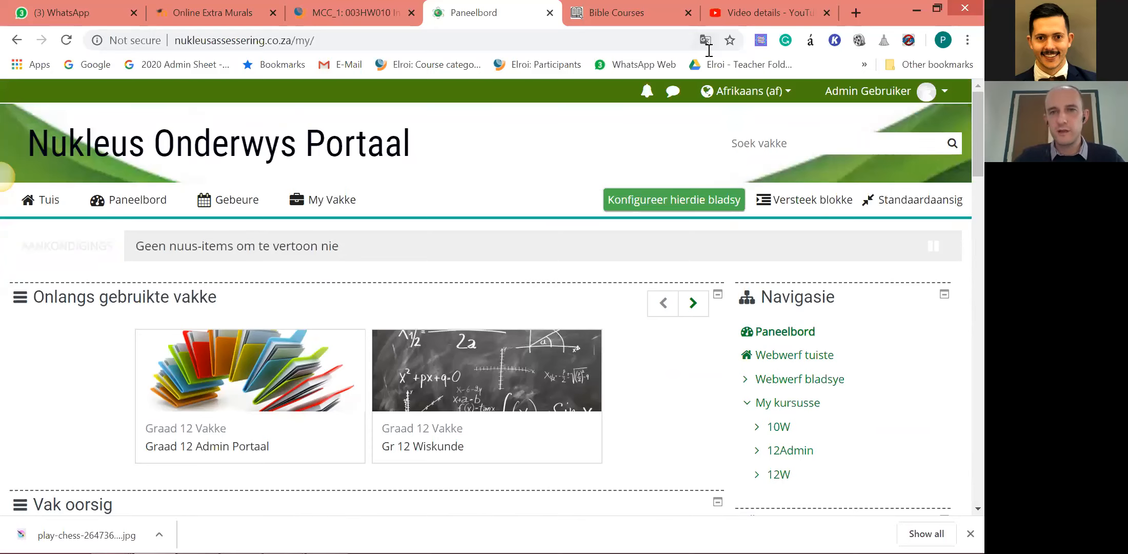
Switch to the Bible Courses site and look at the courses on its home page.
{"action": "left_click", "coordinate": [662, 12]}
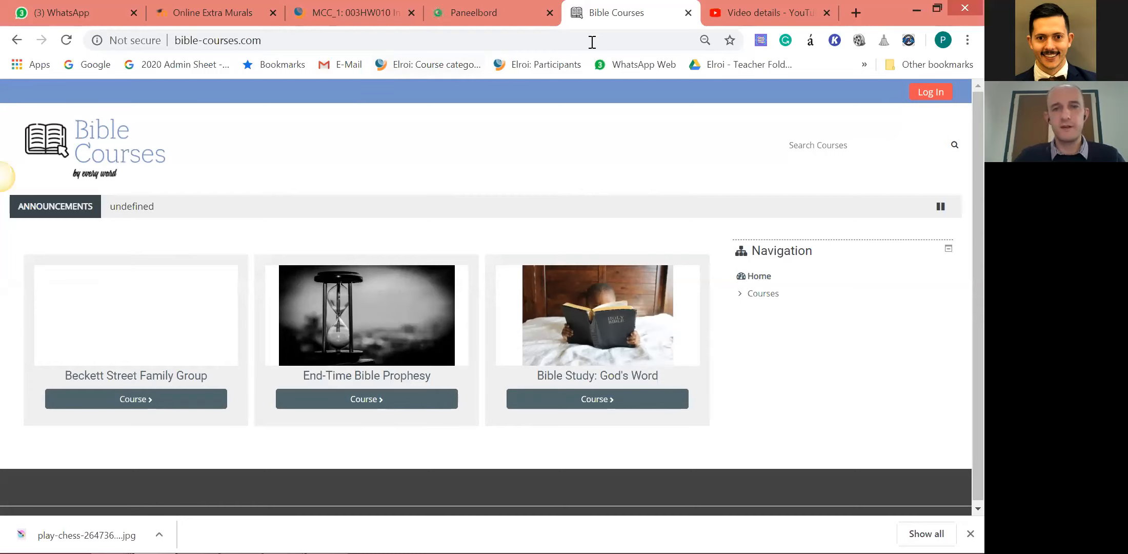
Start a new course on the Online Extra Murals site with full name "Beginner Chess Course" and short name "BChess".
{"action": "left_click", "coordinate": [187, 12]}
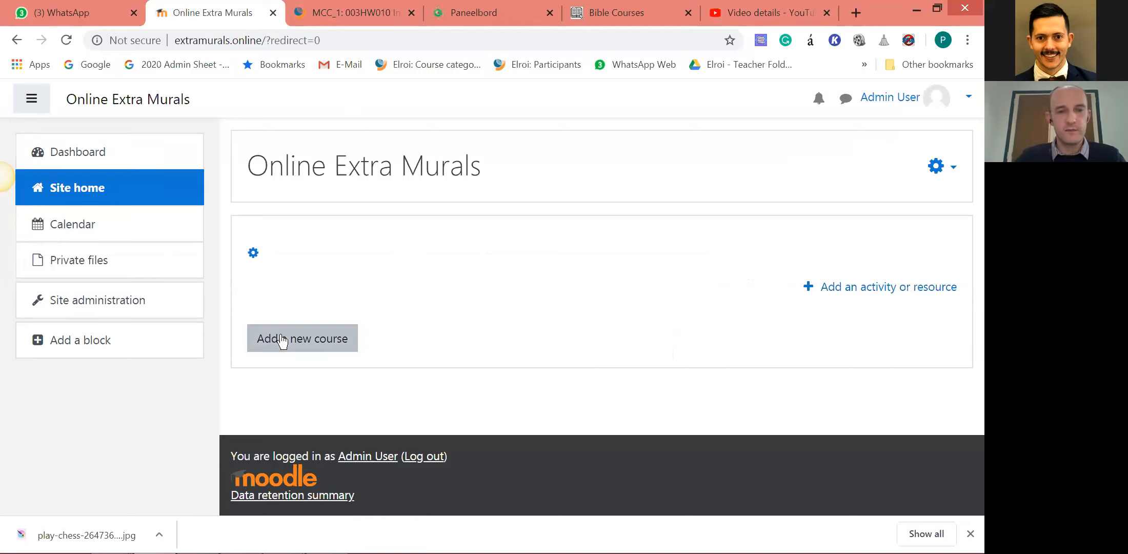
{"action": "left_click", "coordinate": [302, 345]}
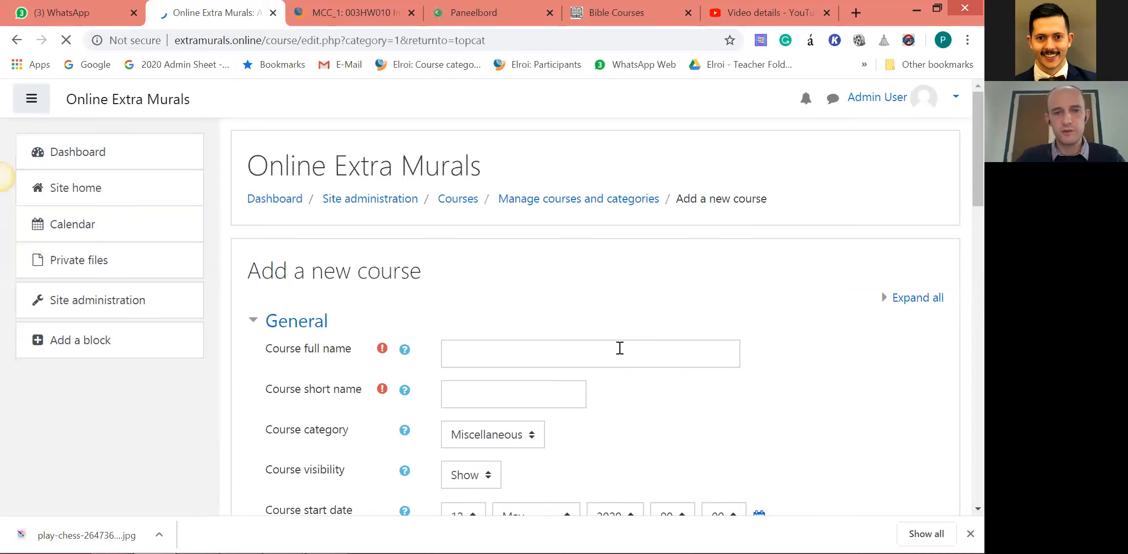
{"action": "left_click", "coordinate": [545, 356]}
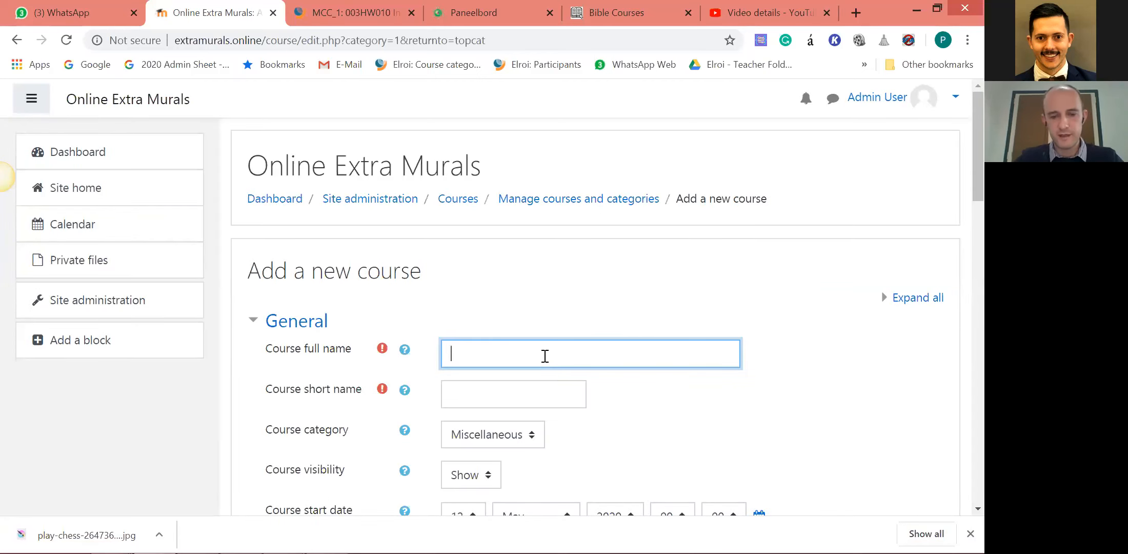
{"action": "type", "text": "C"}
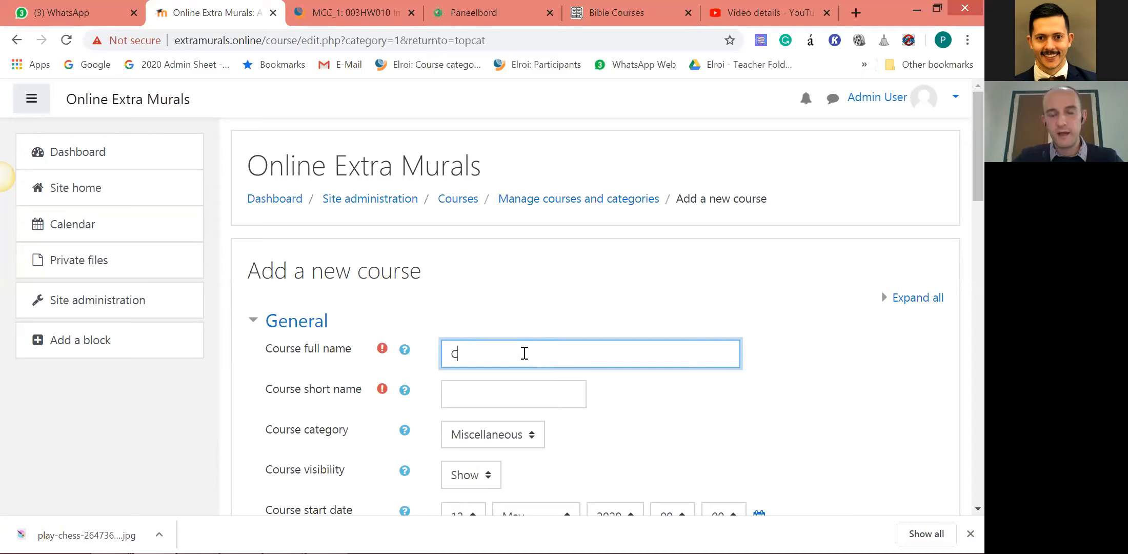
{"action": "key", "text": "BackSpace"}
{"action": "type", "text": "Beginner Chess Course"}
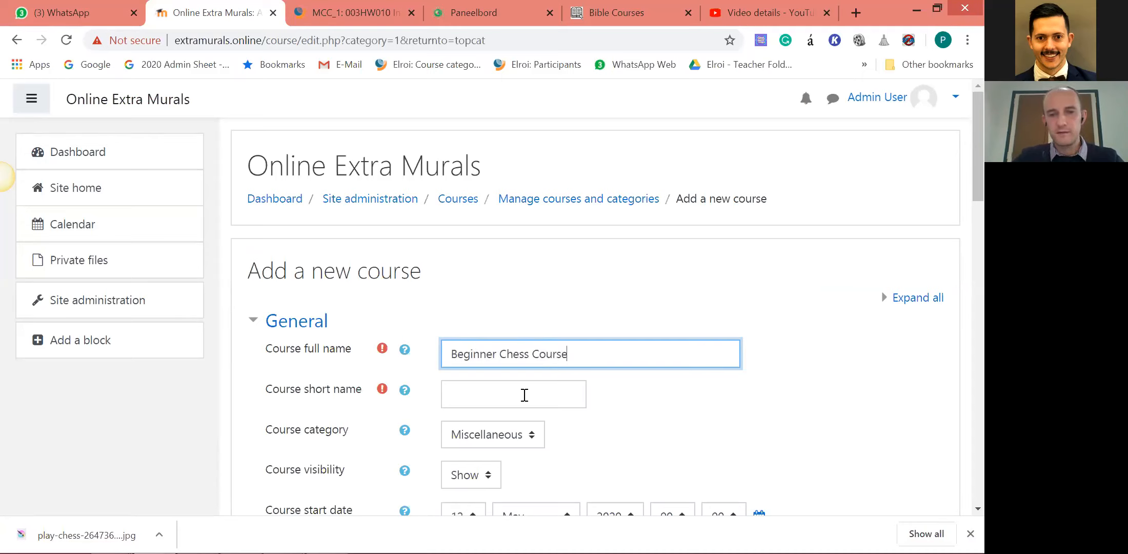
{"action": "left_click", "coordinate": [526, 395]}
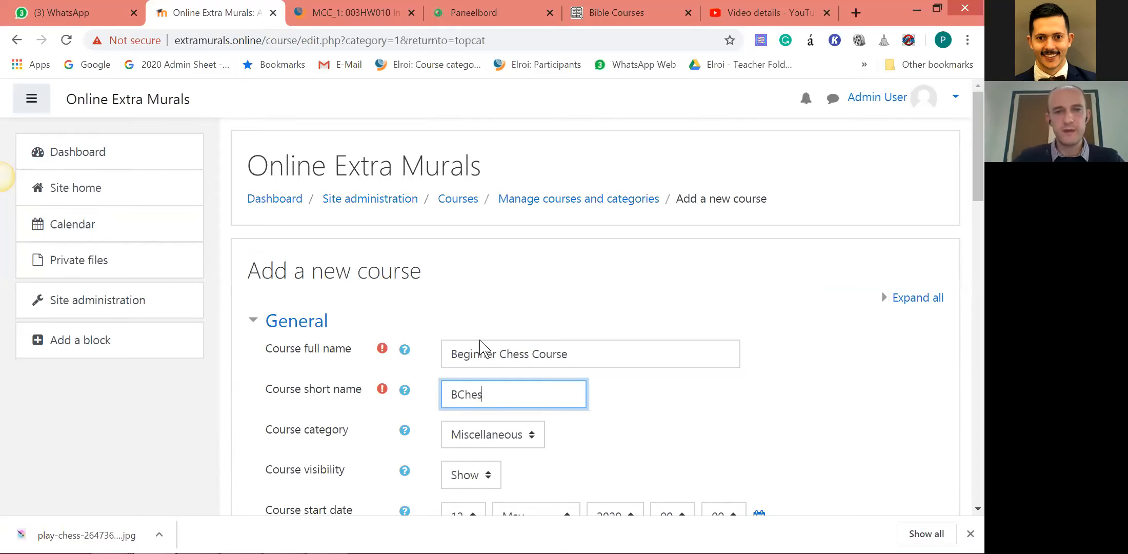
{"action": "type", "text": "BChes"}
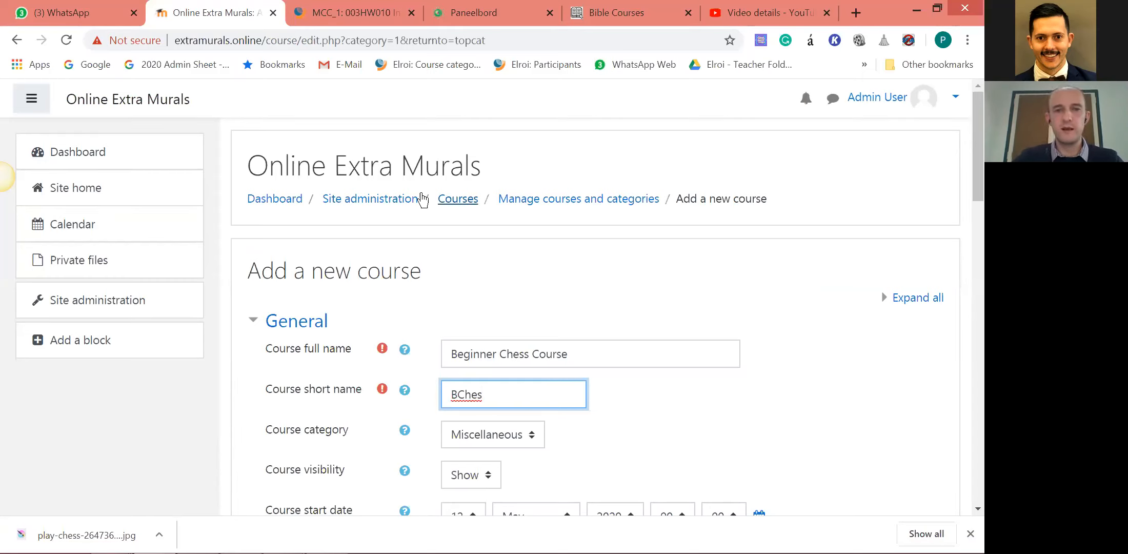
{"action": "type", "text": "s"}
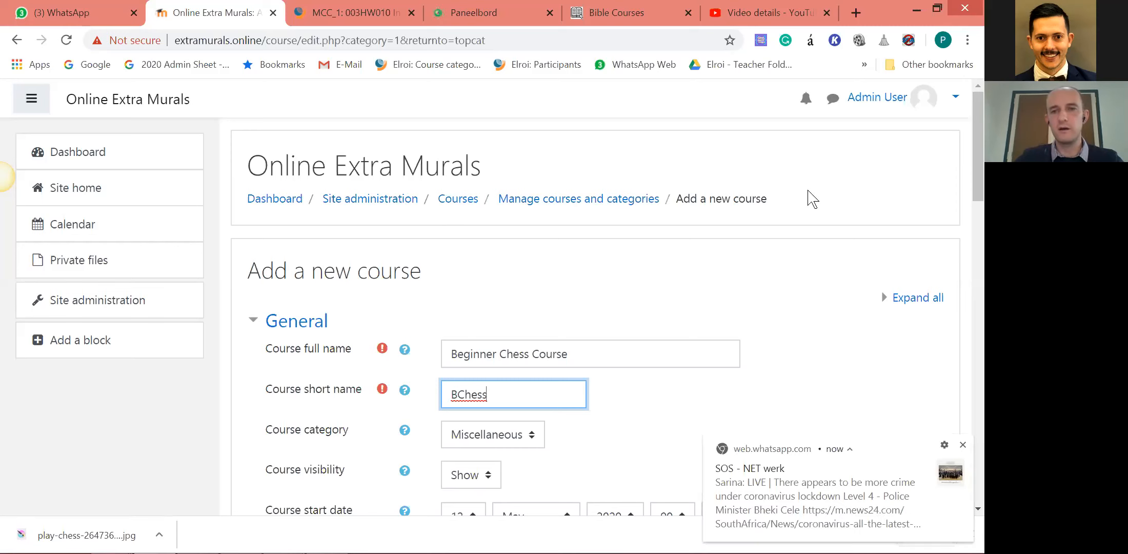
Set the chess course's start date to 1 June 2020.
{"action": "scroll", "coordinate": [574, 308], "scroll_direction": "down", "scroll_amount": 2}
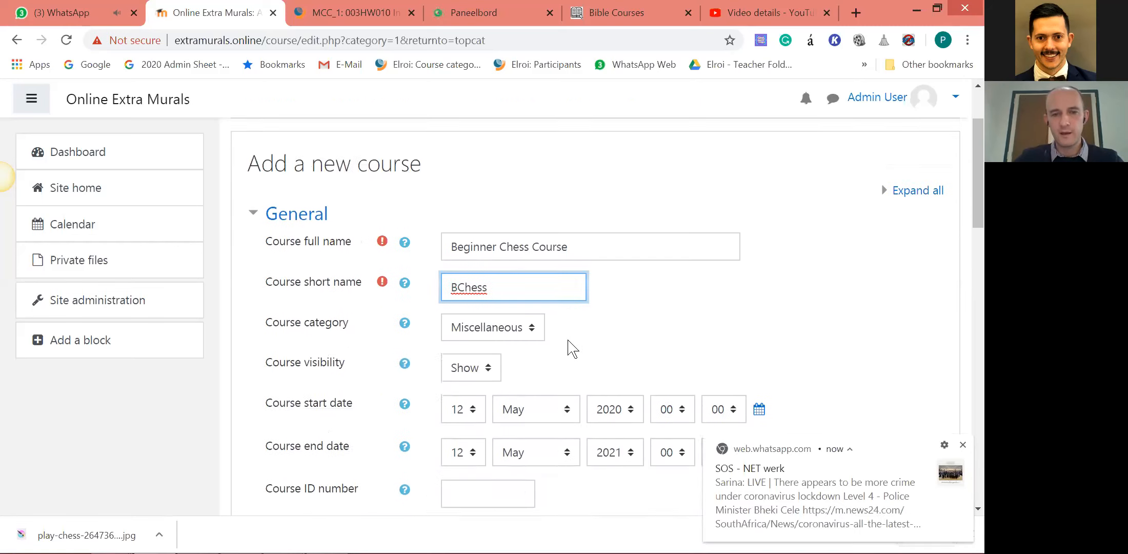
{"action": "scroll", "coordinate": [568, 341], "scroll_direction": "down", "scroll_amount": 2}
{"action": "scroll", "coordinate": [468, 185], "scroll_direction": "up", "scroll_amount": 2}
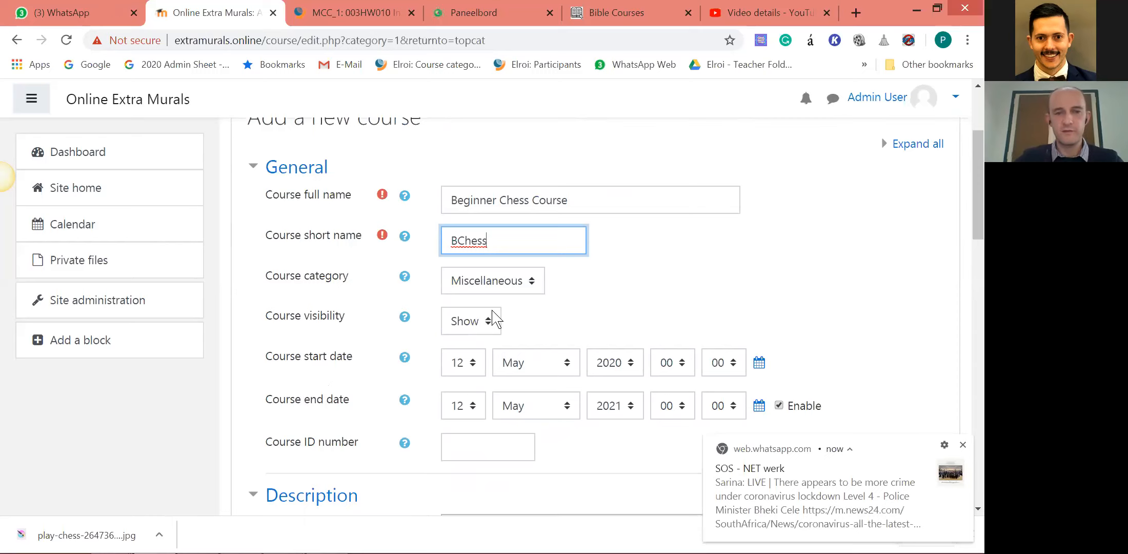
{"action": "scroll", "coordinate": [715, 336], "scroll_direction": "down", "scroll_amount": 1}
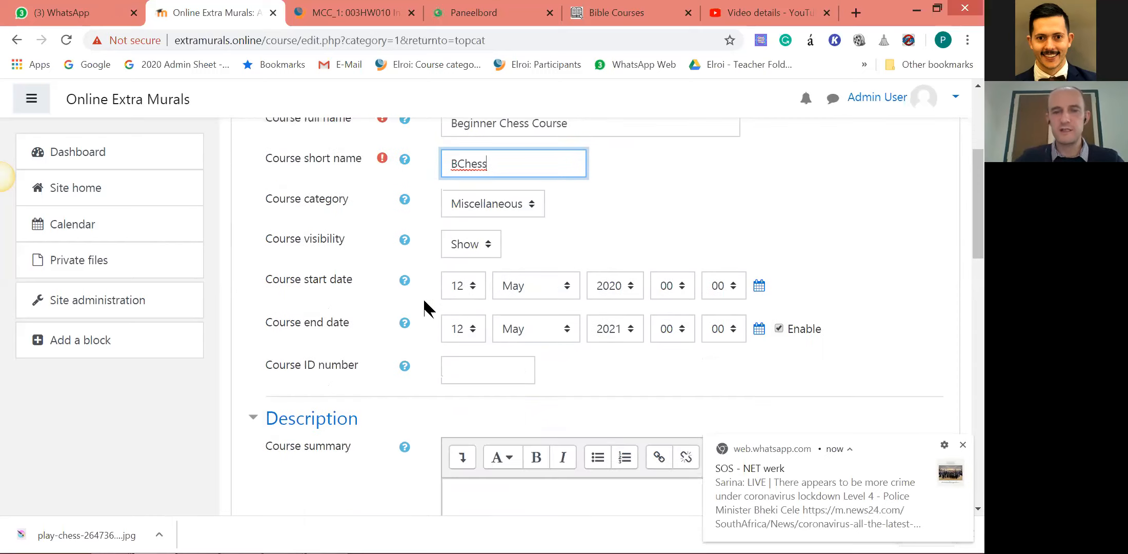
{"action": "left_click", "coordinate": [481, 288]}
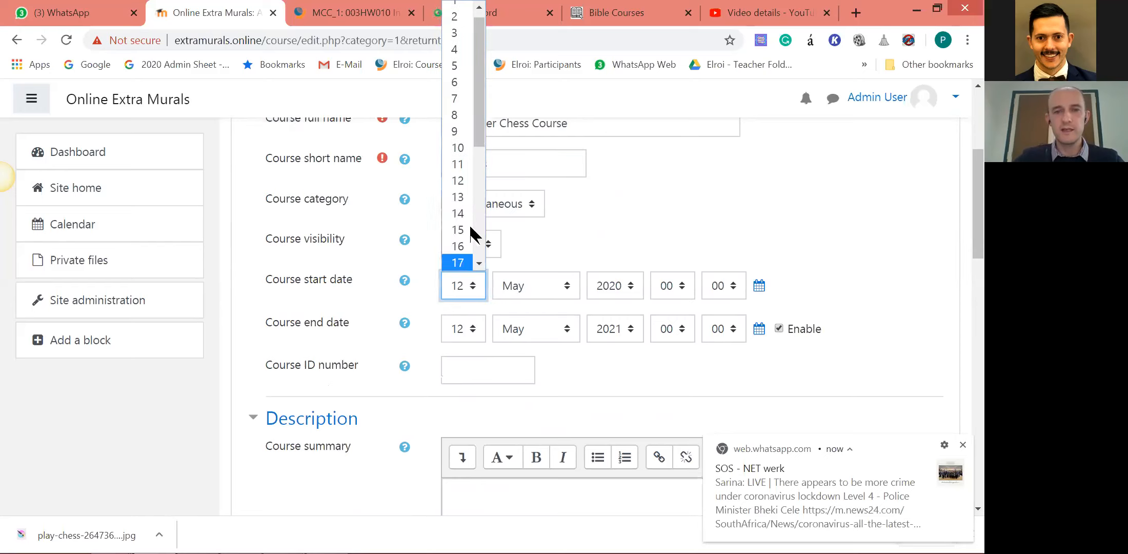
{"action": "left_click_drag", "start_coordinate": [482, 104], "coordinate": [481, 100]}
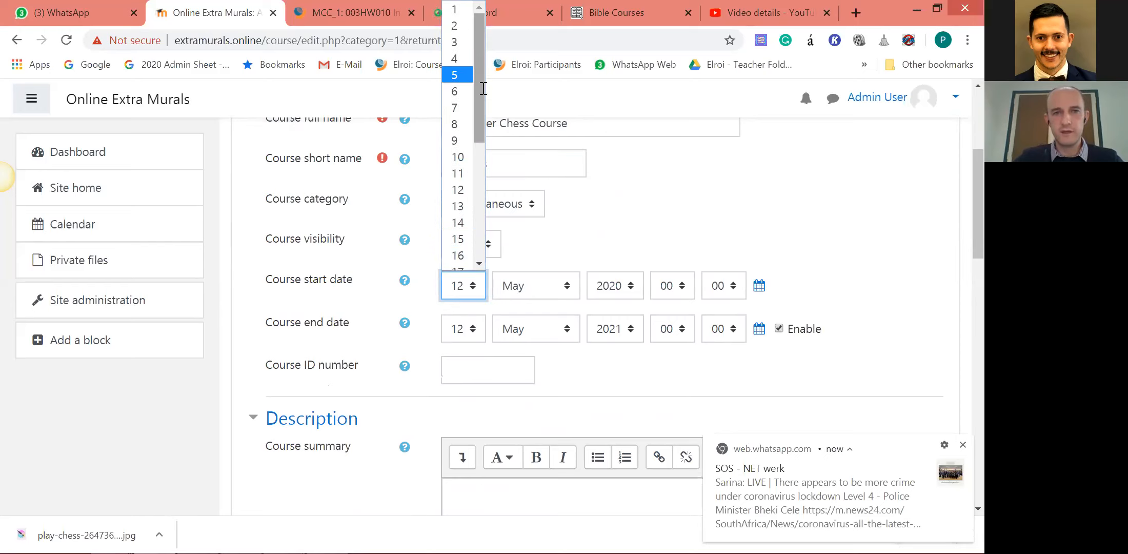
{"action": "scroll", "coordinate": [574, 144], "scroll_direction": "up", "scroll_amount": 1}
{"action": "left_click", "coordinate": [472, 365]}
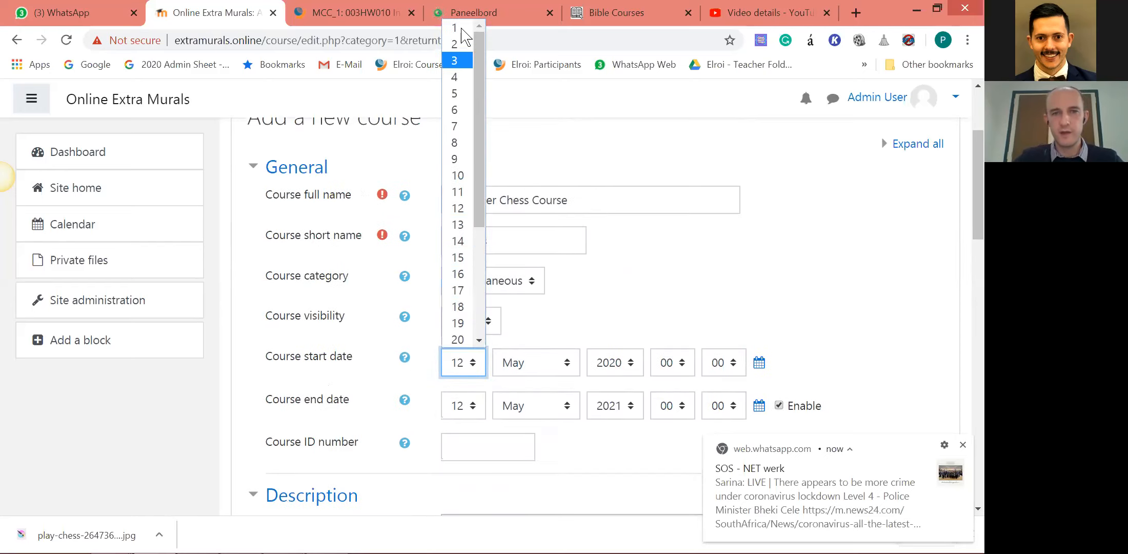
{"action": "left_click", "coordinate": [454, 28]}
{"action": "key", "text": "Tab"}
{"action": "left_click", "coordinate": [567, 367]}
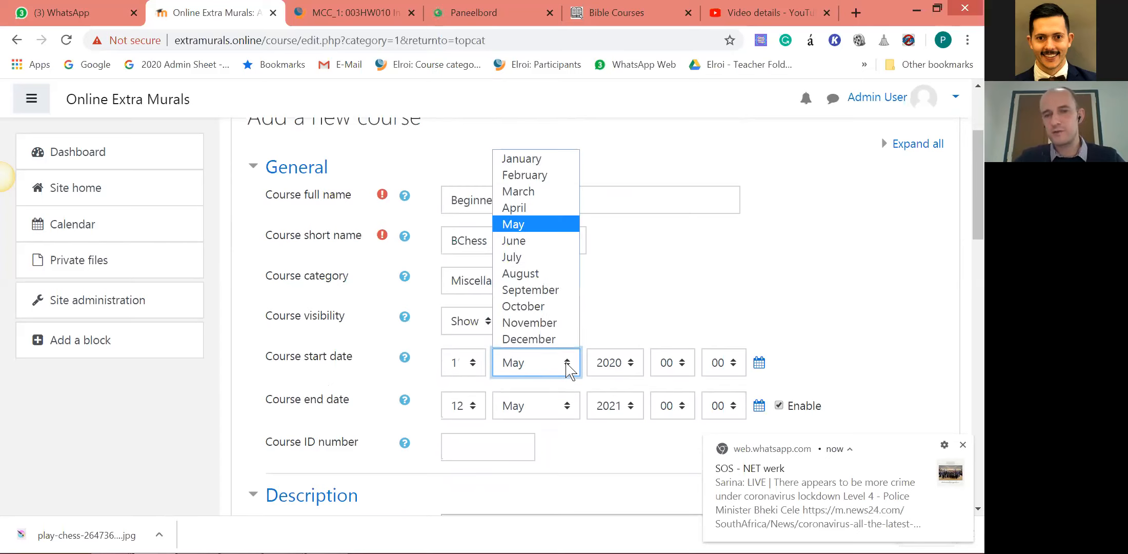
{"action": "key", "text": "Down"}
{"action": "key", "text": "Return"}
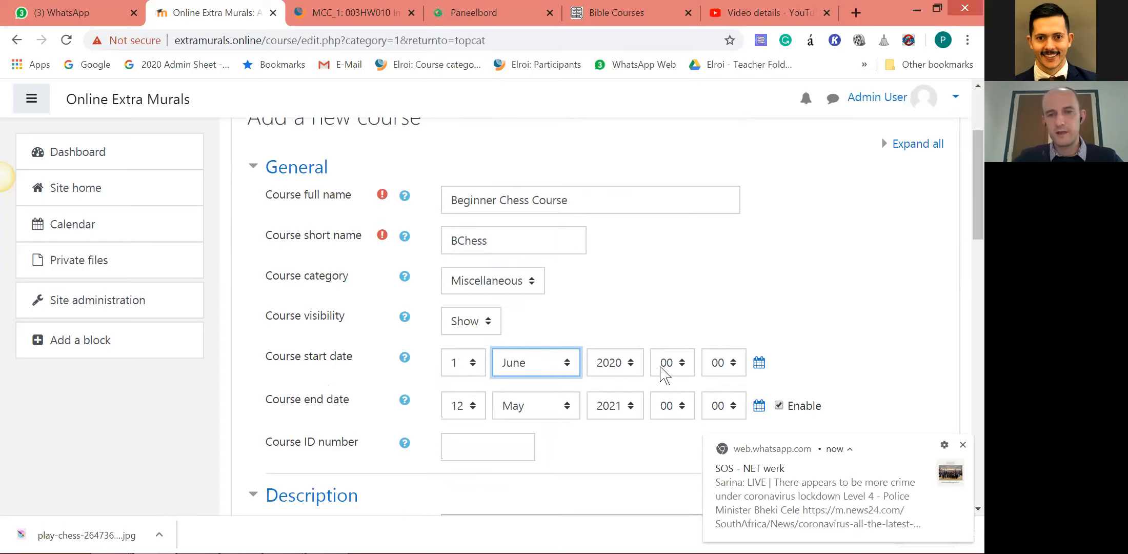
Set the chess course's end date to 30 November 2020.
{"action": "left_click", "coordinate": [475, 411]}
{"action": "scroll", "coordinate": [484, 245], "scroll_direction": "down", "scroll_amount": 4}
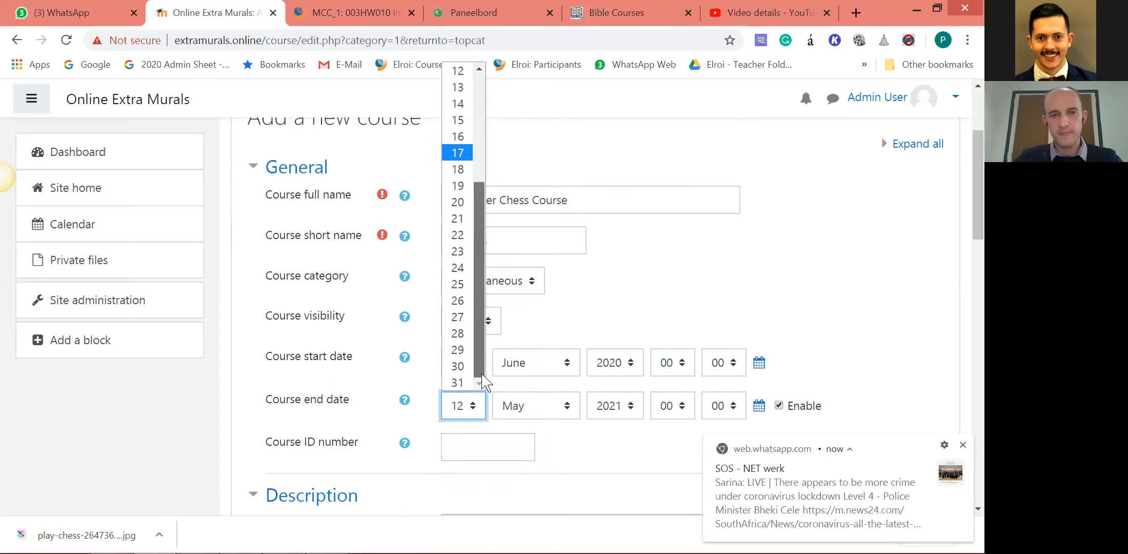
{"action": "left_click", "coordinate": [458, 366]}
{"action": "key", "text": "Tab"}
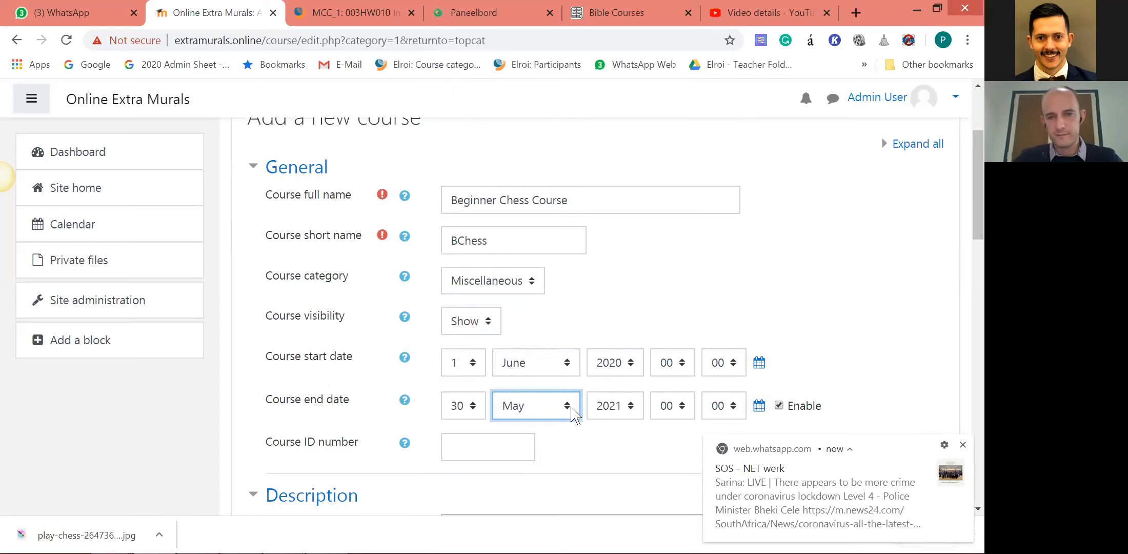
{"action": "key", "text": "n"}
{"action": "key", "text": "Tab"}
{"action": "left_click", "coordinate": [635, 419]}
{"action": "left_click", "coordinate": [610, 365]}
Check the course summary and course image fields in the course form, and open pixabay.com in a new browser tab.
{"action": "scroll", "coordinate": [486, 377], "scroll_direction": "down", "scroll_amount": 4}
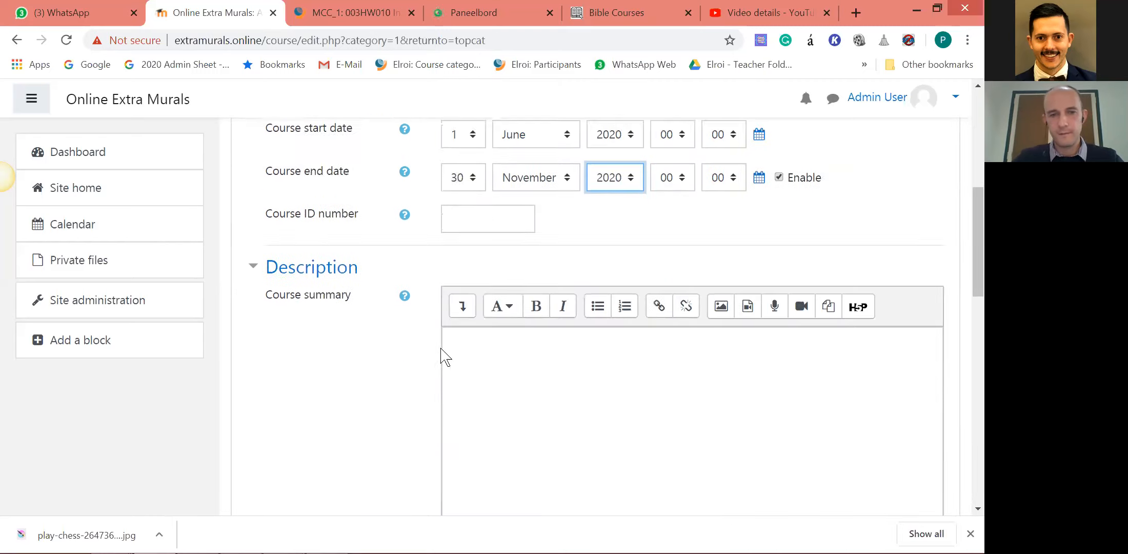
{"action": "scroll", "coordinate": [445, 355], "scroll_direction": "down", "scroll_amount": 6}
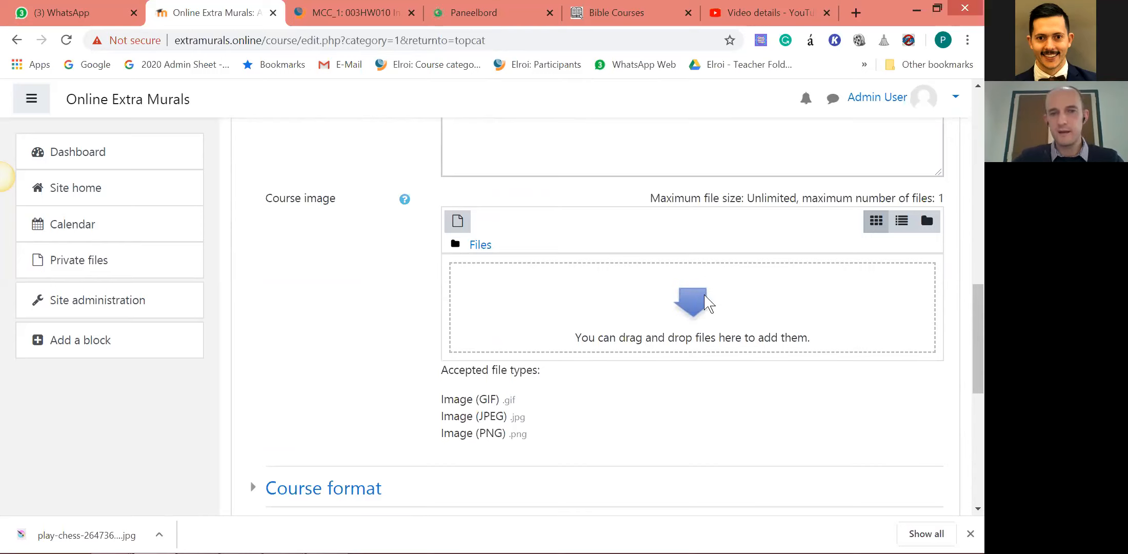
{"action": "scroll", "coordinate": [695, 340], "scroll_direction": "up", "scroll_amount": 5}
{"action": "scroll", "coordinate": [687, 348], "scroll_direction": "down", "scroll_amount": 3}
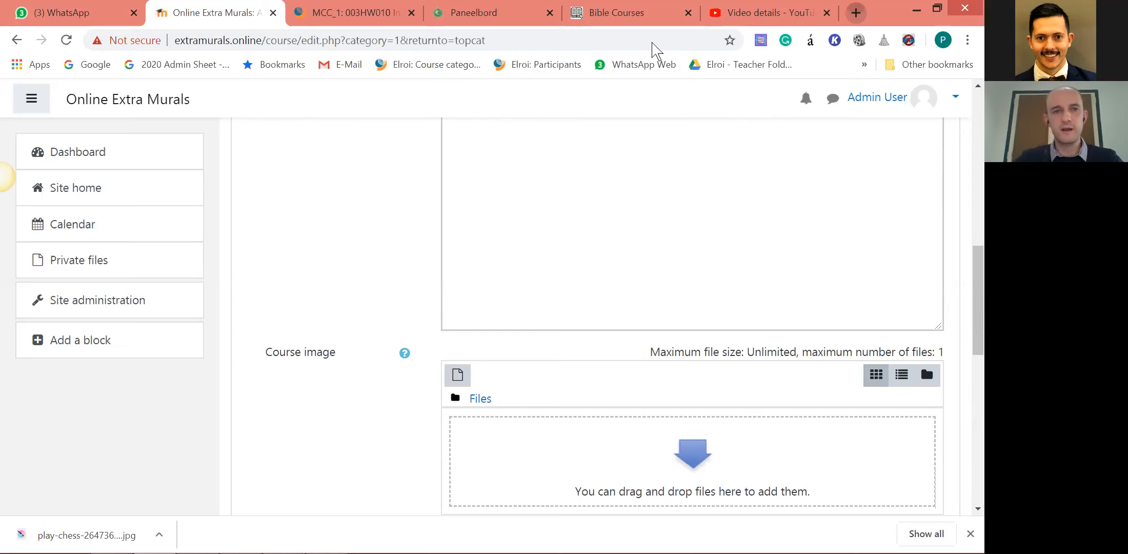
{"action": "key", "text": "ctrl+t"}
{"action": "type", "text": "pixabay.com"}
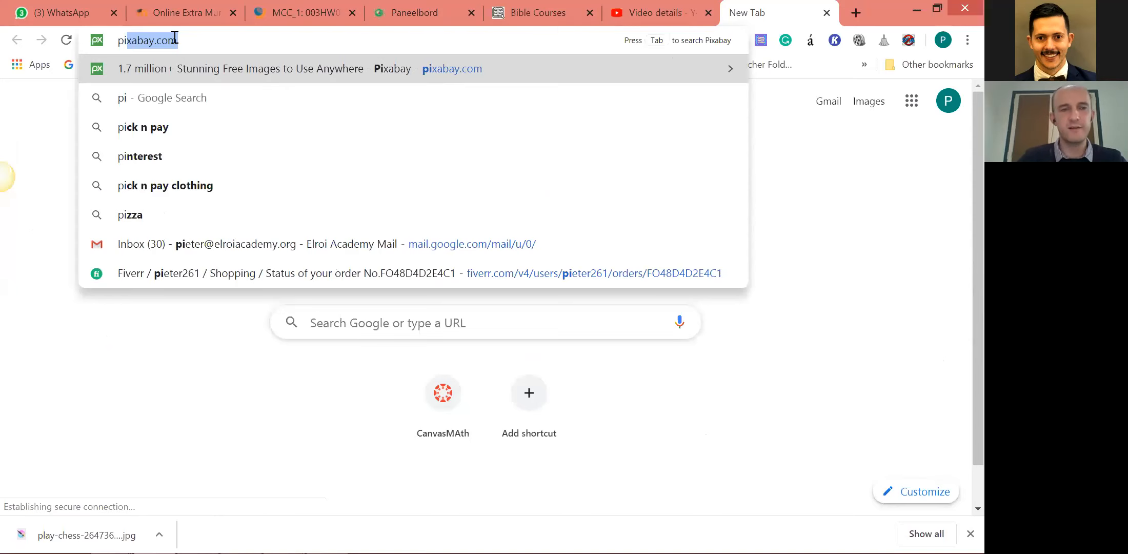
{"action": "key", "text": "Right"}
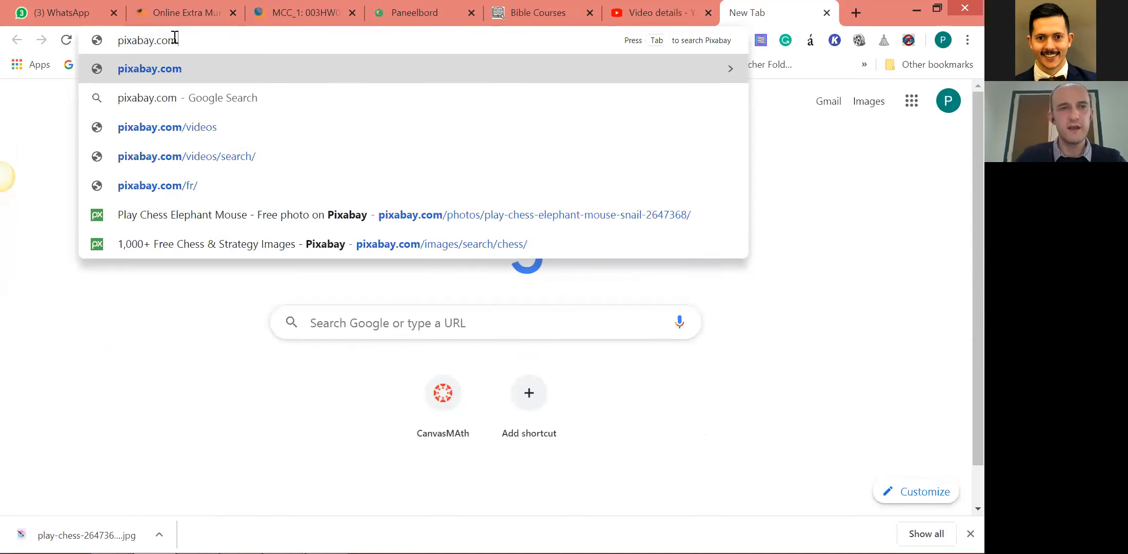
{"action": "key", "text": "Return"}
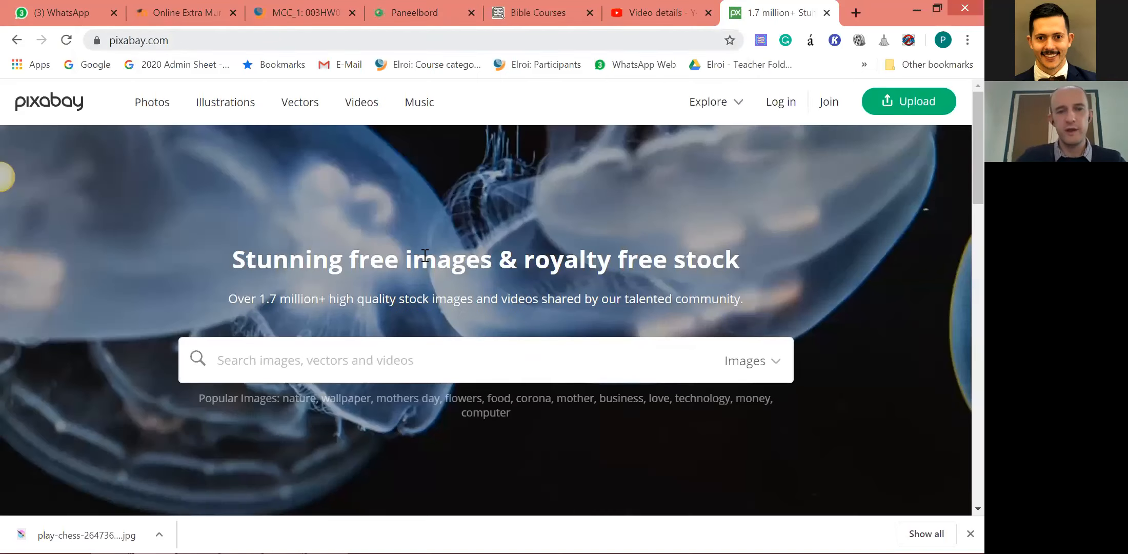
Search Pixabay for "chess" and open the photo of the elephant playing chess with a mouse.
{"action": "scroll", "coordinate": [410, 287], "scroll_direction": "down", "scroll_amount": 5}
{"action": "scroll", "coordinate": [342, 281], "scroll_direction": "up", "scroll_amount": 3}
{"action": "type", "text": "chess"}
{"action": "key", "text": "Return"}
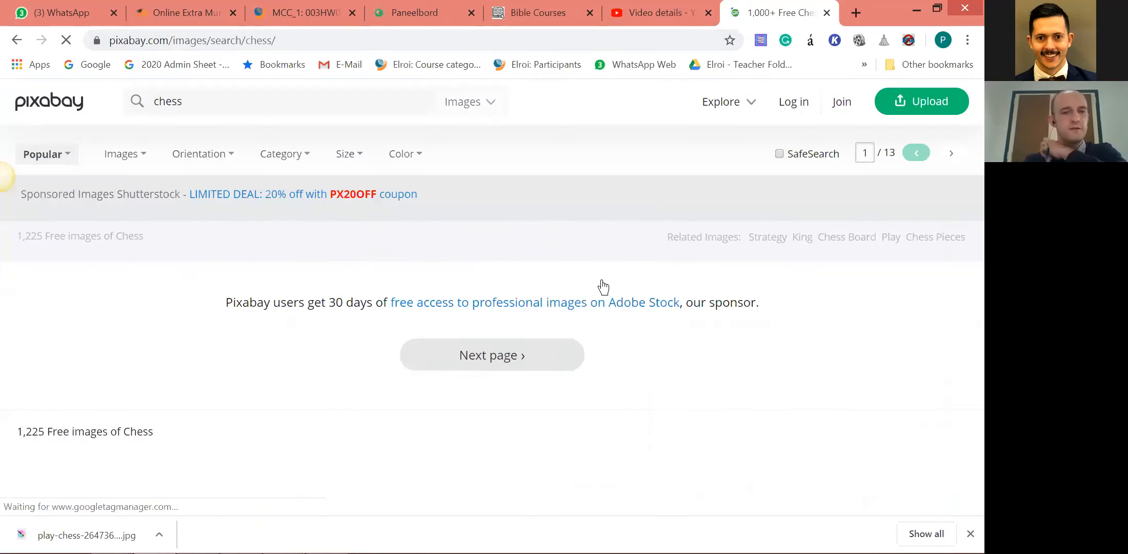
{"action": "scroll", "coordinate": [628, 320], "scroll_direction": "down", "scroll_amount": 8}
{"action": "scroll", "coordinate": [625, 320], "scroll_direction": "down", "scroll_amount": 18}
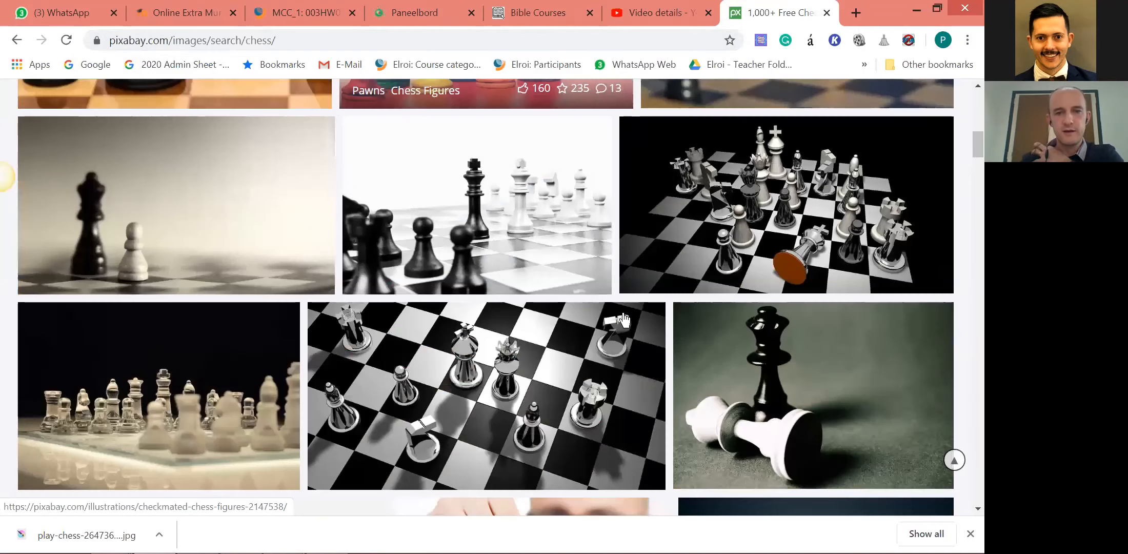
{"action": "scroll", "coordinate": [624, 310], "scroll_direction": "down", "scroll_amount": 7}
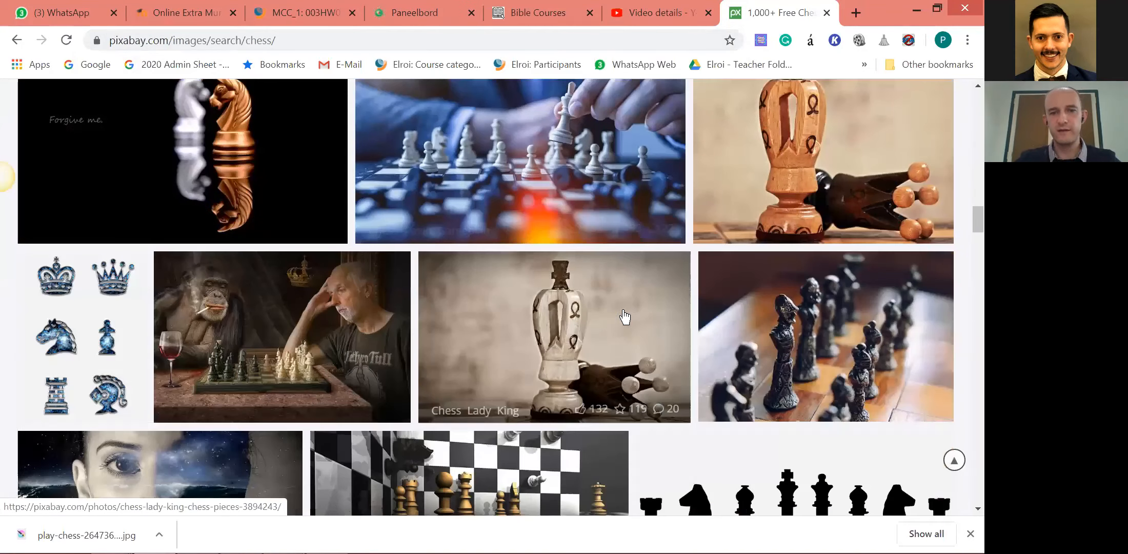
{"action": "scroll", "coordinate": [627, 310], "scroll_direction": "down", "scroll_amount": 15}
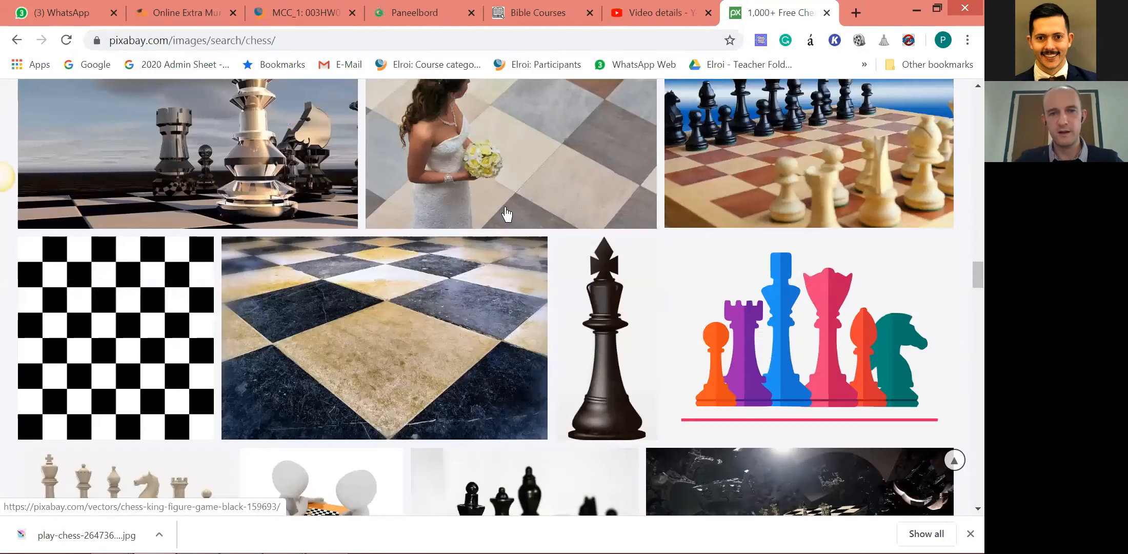
{"action": "scroll", "coordinate": [466, 262], "scroll_direction": "down", "scroll_amount": 5}
{"action": "left_click", "coordinate": [470, 196]}
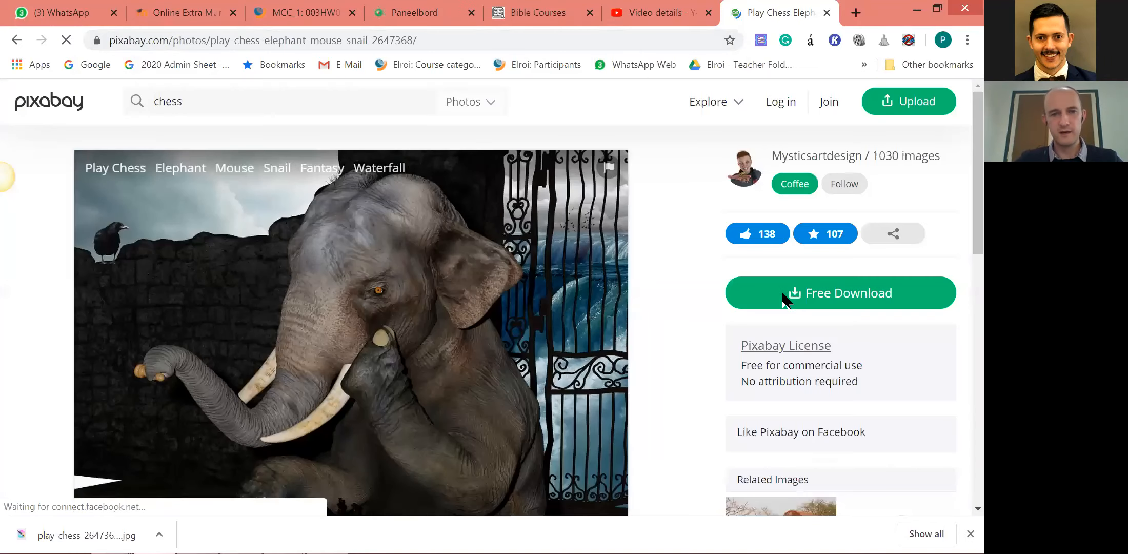
{"action": "left_click", "coordinate": [785, 300]}
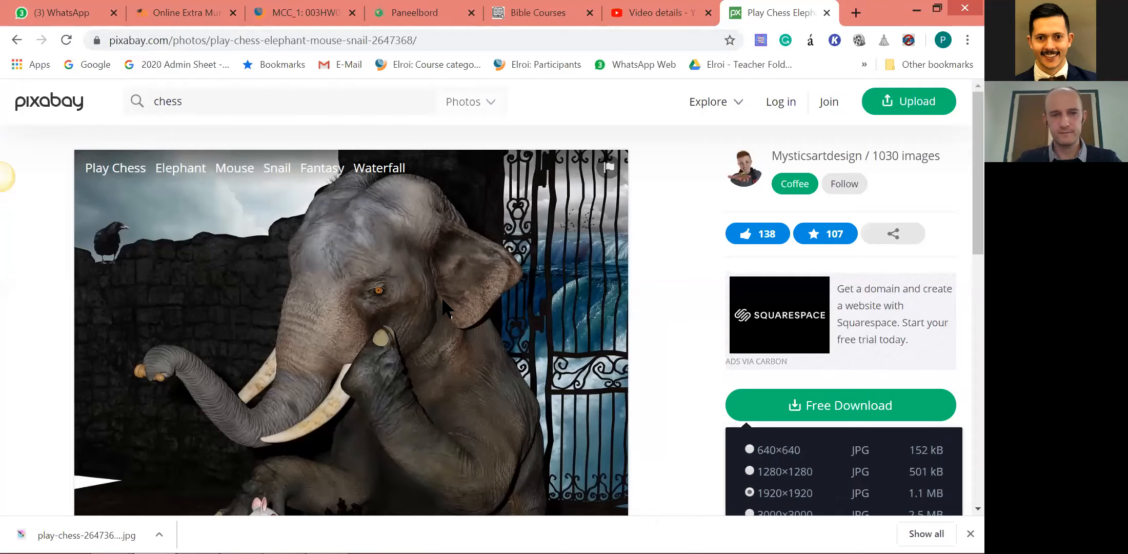
Download the elephant chess photo as a 1920×1920 JPG, completing the robot check.
{"action": "scroll", "coordinate": [444, 303], "scroll_direction": "down", "scroll_amount": 1}
{"action": "left_click", "coordinate": [763, 471]}
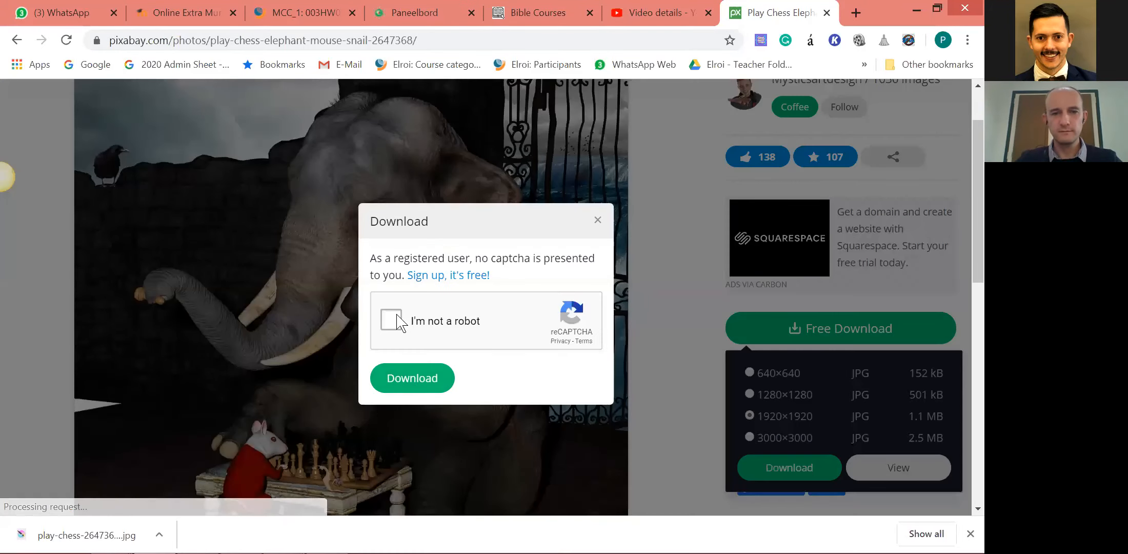
{"action": "left_click", "coordinate": [419, 380]}
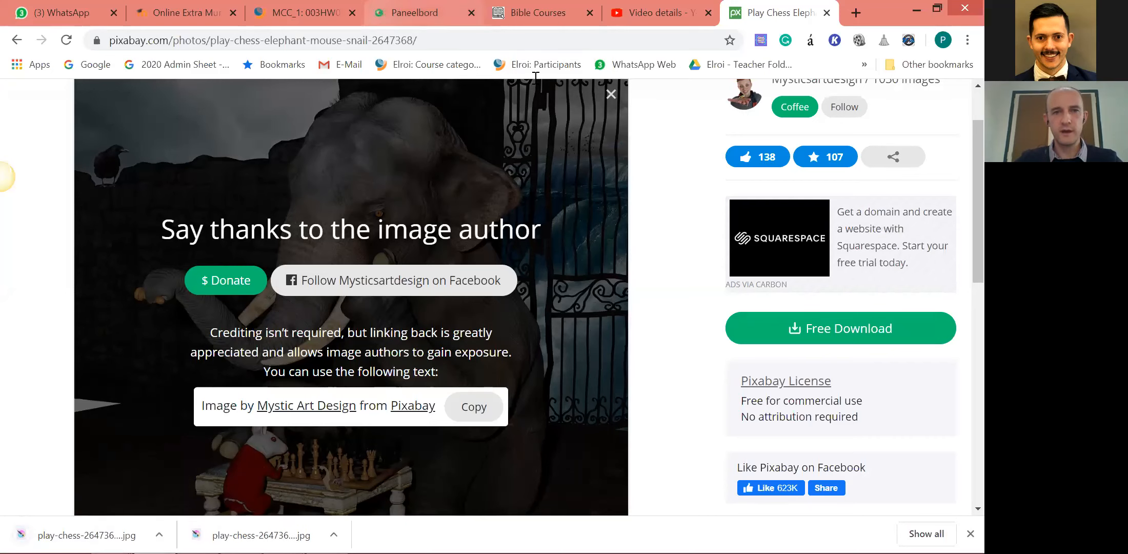
{"action": "left_click", "coordinate": [424, 14]}
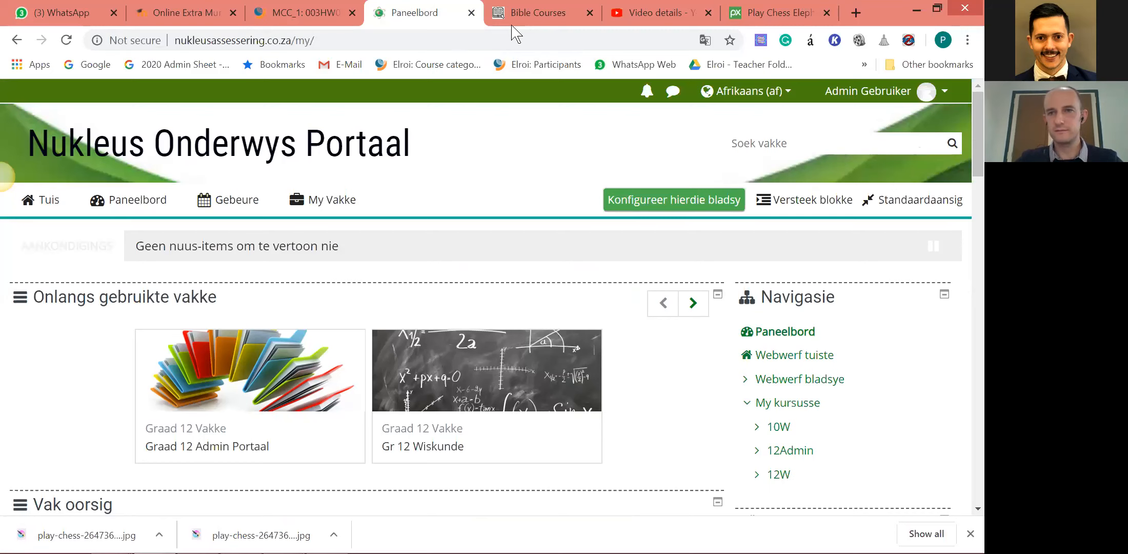
{"action": "left_click", "coordinate": [938, 8]}
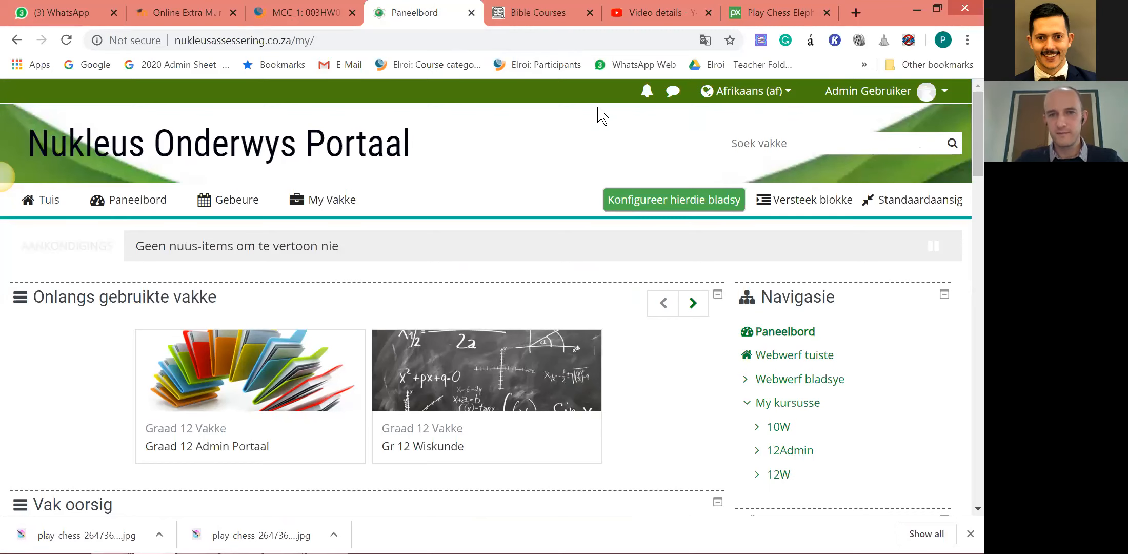
{"action": "left_click", "coordinate": [598, 105]}
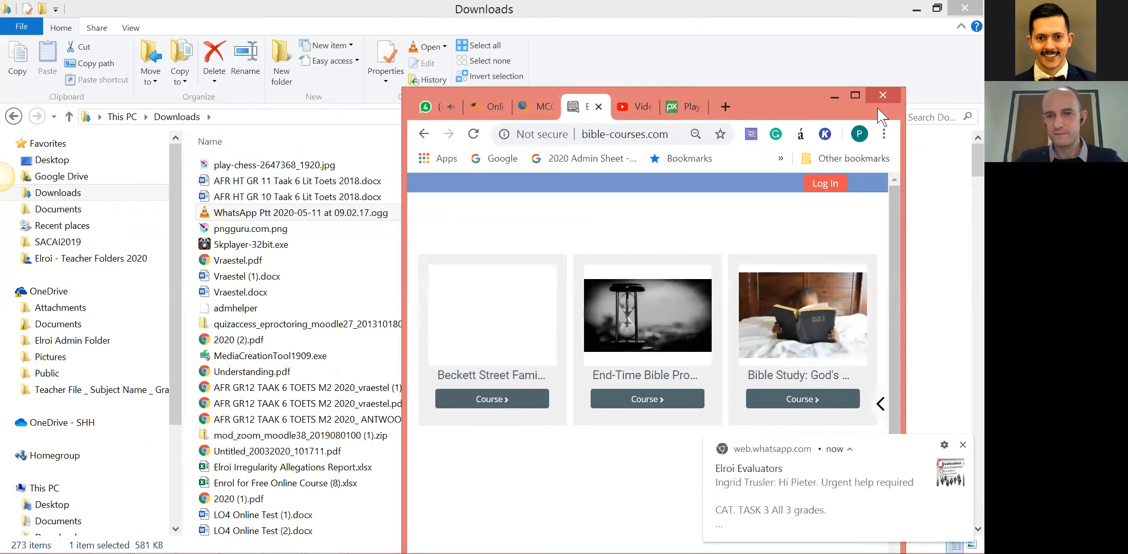
{"action": "left_click", "coordinate": [855, 95]}
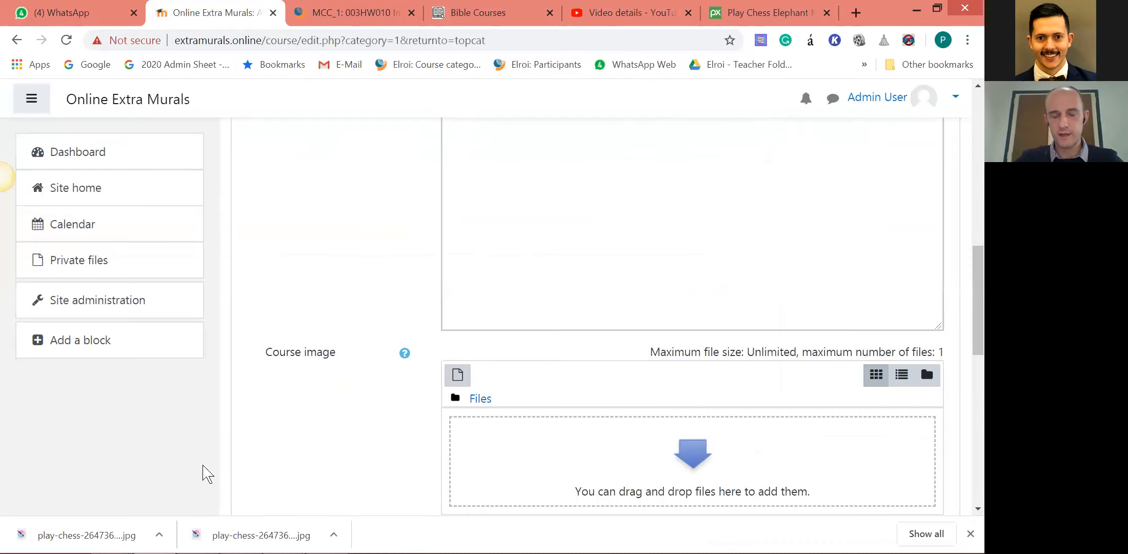
Add the downloaded play-chess photo as the course image in the Online Extra Murals course form.
{"action": "left_click_drag", "start_coordinate": [108, 536], "coordinate": [606, 449]}
{"action": "scroll", "coordinate": [728, 341], "scroll_direction": "down", "scroll_amount": 1}
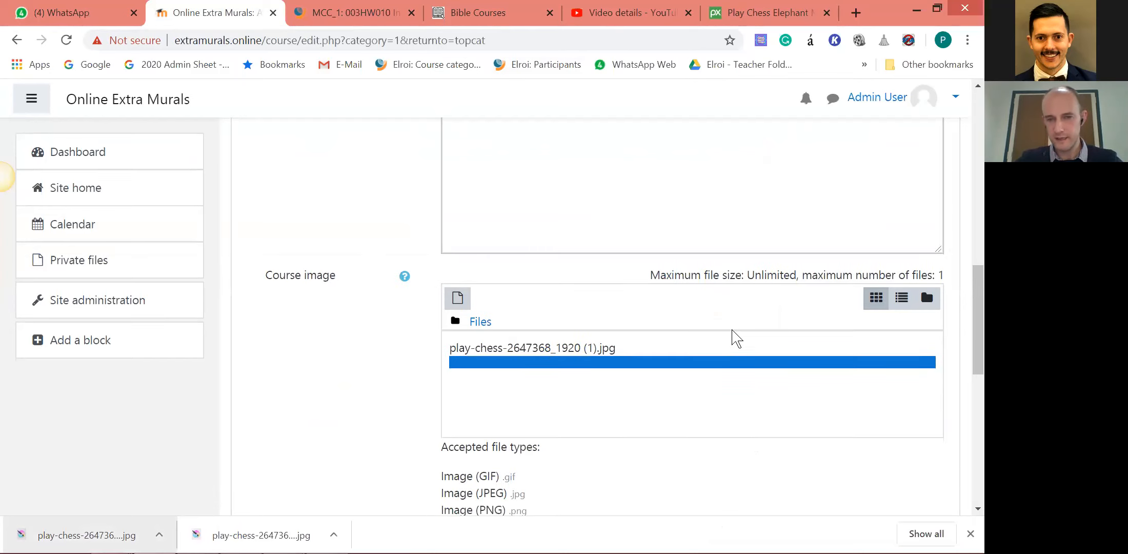
{"action": "scroll", "coordinate": [738, 344], "scroll_direction": "down", "scroll_amount": 1}
{"action": "scroll", "coordinate": [642, 354], "scroll_direction": "down", "scroll_amount": 2}
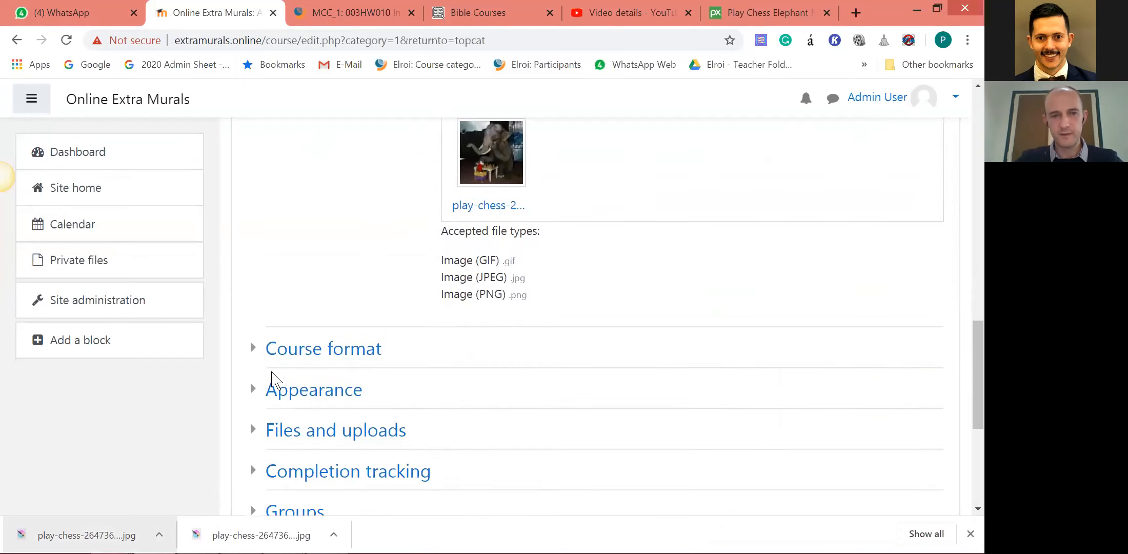
Expand the Course format settings and look at the available course formats.
{"action": "left_click", "coordinate": [270, 349]}
{"action": "scroll", "coordinate": [660, 361], "scroll_direction": "down", "scroll_amount": 2}
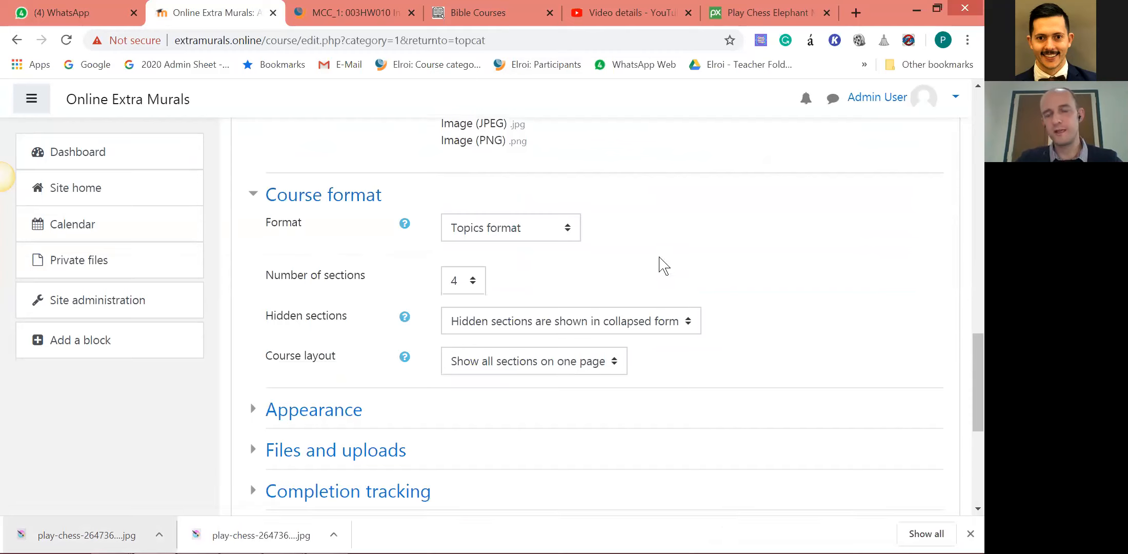
{"action": "left_click", "coordinate": [569, 229]}
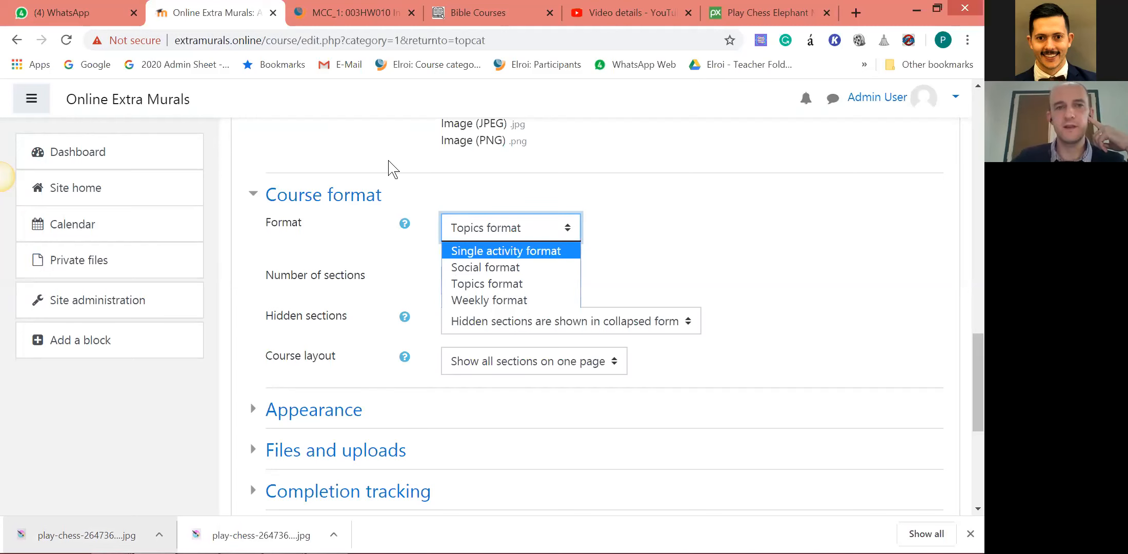
{"action": "left_click", "coordinate": [389, 170]}
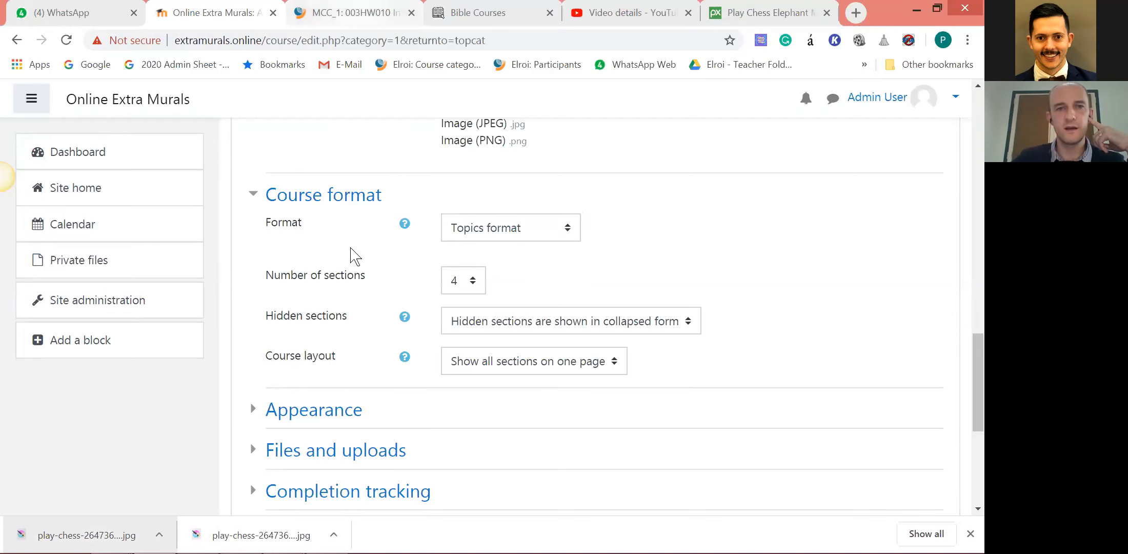
Open the Gr 12 Mathematics Assessment Course on the Elroi site and examine how its page is divided into sections.
{"action": "left_click", "coordinate": [352, 13]}
{"action": "mouse_move", "coordinate": [298, 207]}
{"action": "left_click", "coordinate": [278, 299]}
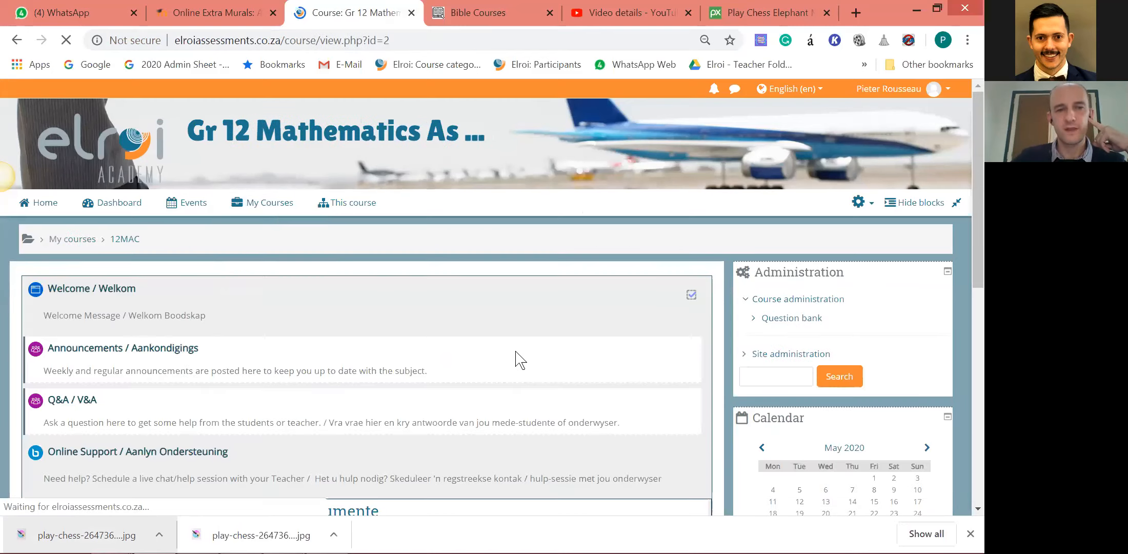
{"action": "scroll", "coordinate": [390, 360], "scroll_direction": "down", "scroll_amount": 5}
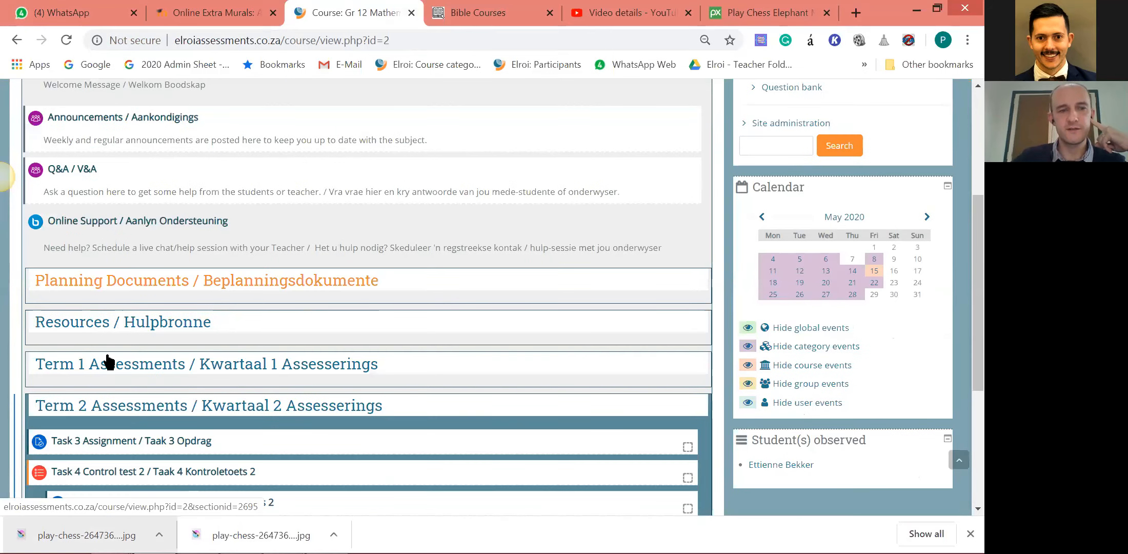
{"action": "scroll", "coordinate": [106, 400], "scroll_direction": "up", "scroll_amount": 3}
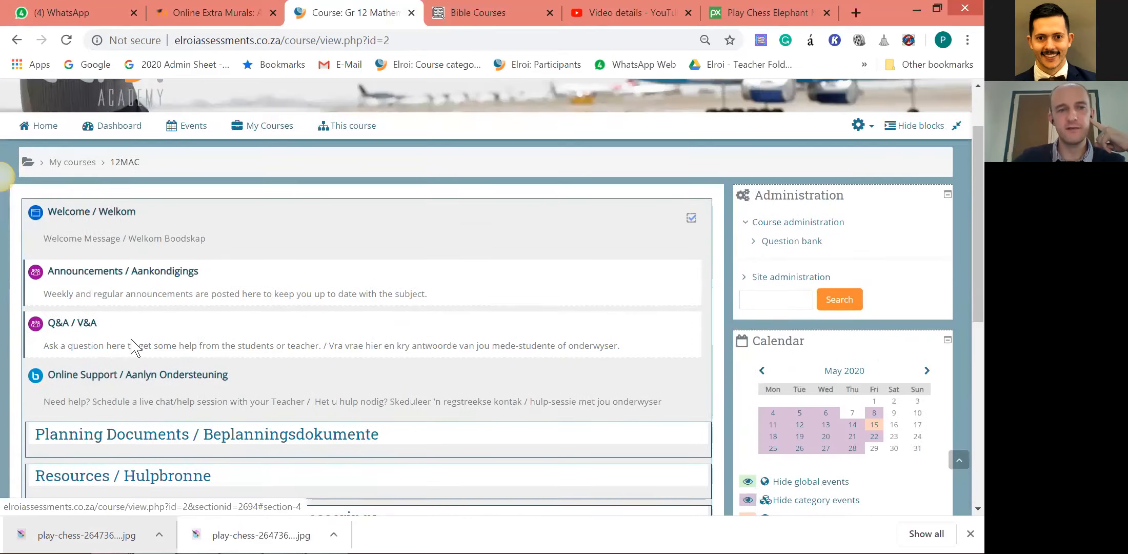
{"action": "scroll", "coordinate": [134, 347], "scroll_direction": "down", "scroll_amount": 1}
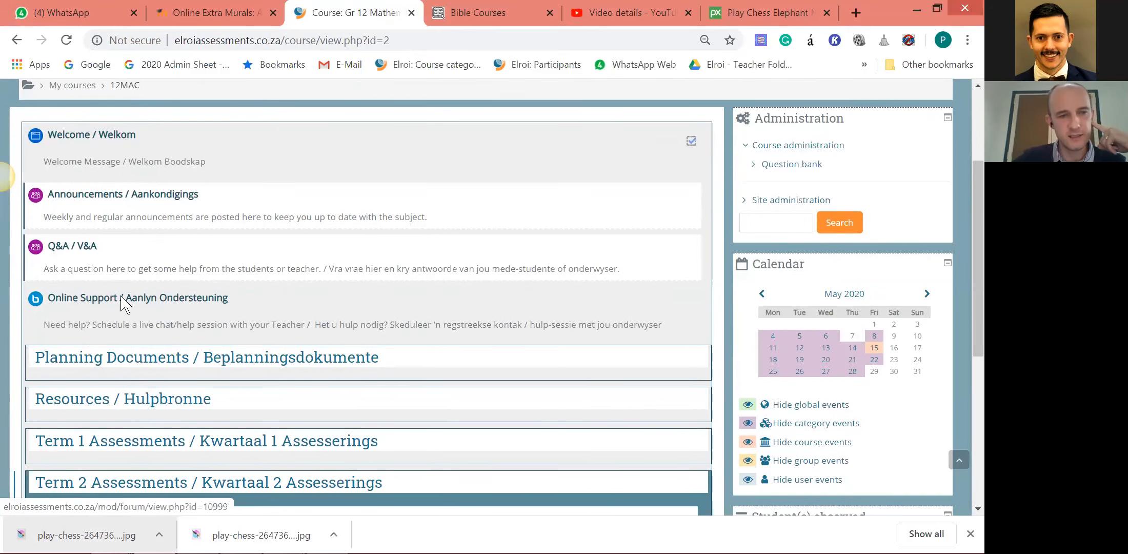
{"action": "scroll", "coordinate": [123, 328], "scroll_direction": "down", "scroll_amount": 1}
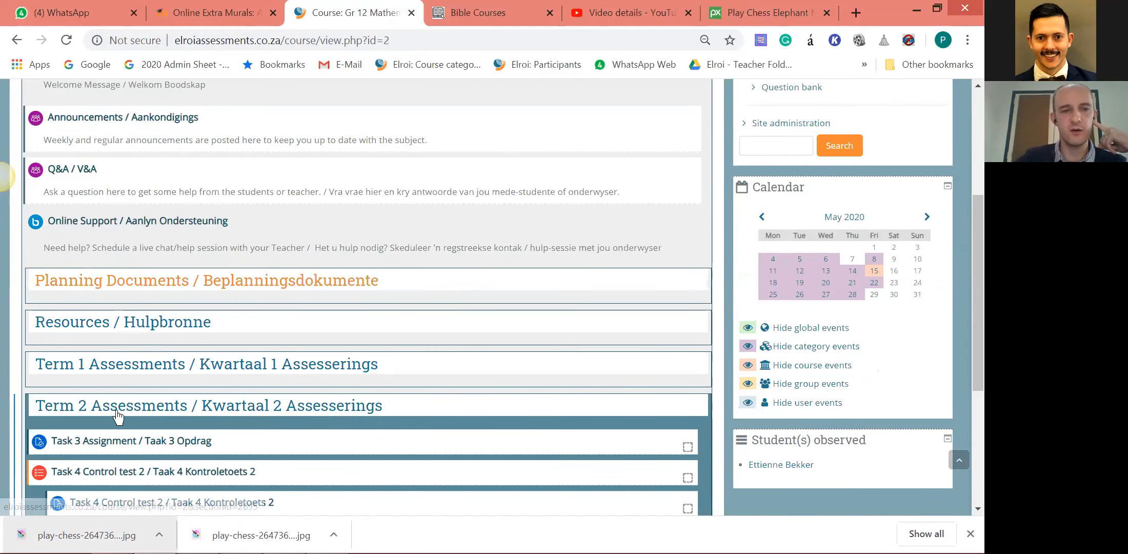
{"action": "scroll", "coordinate": [118, 224], "scroll_direction": "up", "scroll_amount": 1}
Return to the chess course form and compare Topics format with the other format options.
{"action": "left_click", "coordinate": [215, 13]}
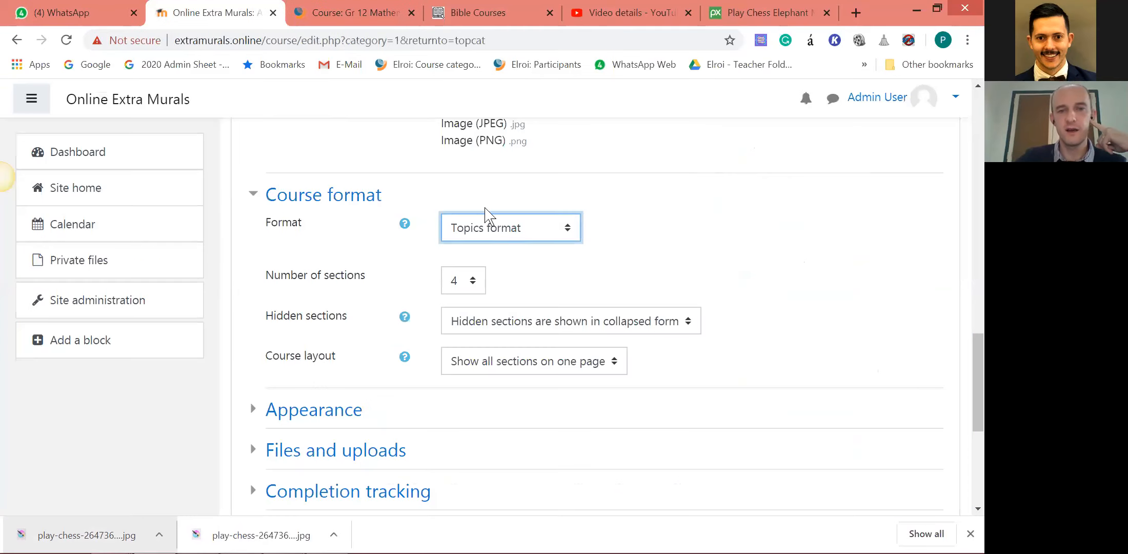
{"action": "left_click", "coordinate": [518, 229]}
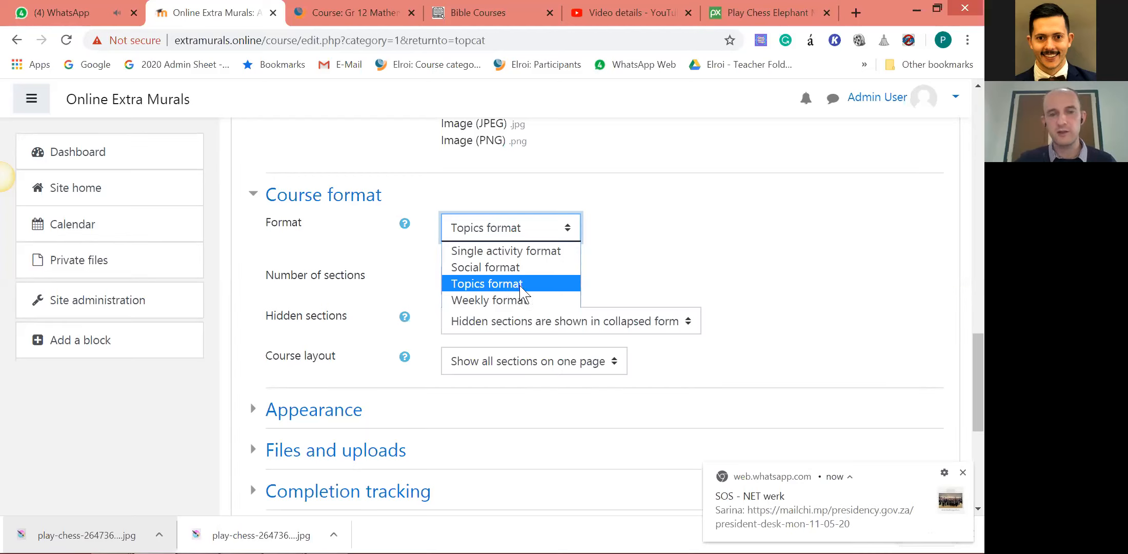
{"action": "left_click", "coordinate": [299, 25]}
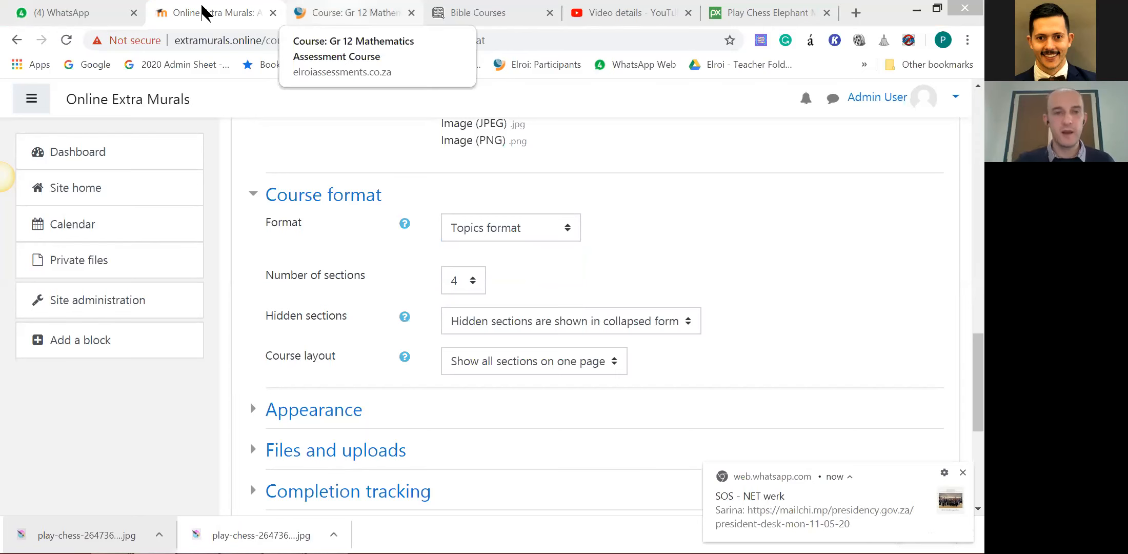
Switch to the Gr 12 Mathematics Assessment Course on the Elroi site and open its course administration page.
{"action": "left_click", "coordinate": [351, 12]}
{"action": "scroll", "coordinate": [817, 240], "scroll_direction": "down", "scroll_amount": 2}
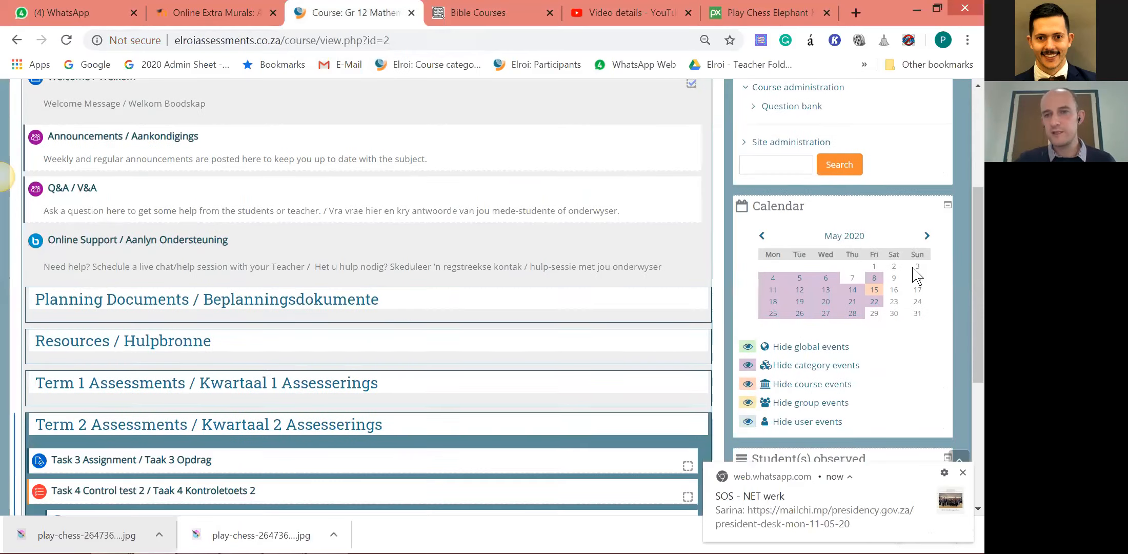
{"action": "scroll", "coordinate": [817, 240], "scroll_direction": "up", "scroll_amount": 5}
{"action": "left_click", "coordinate": [862, 202]}
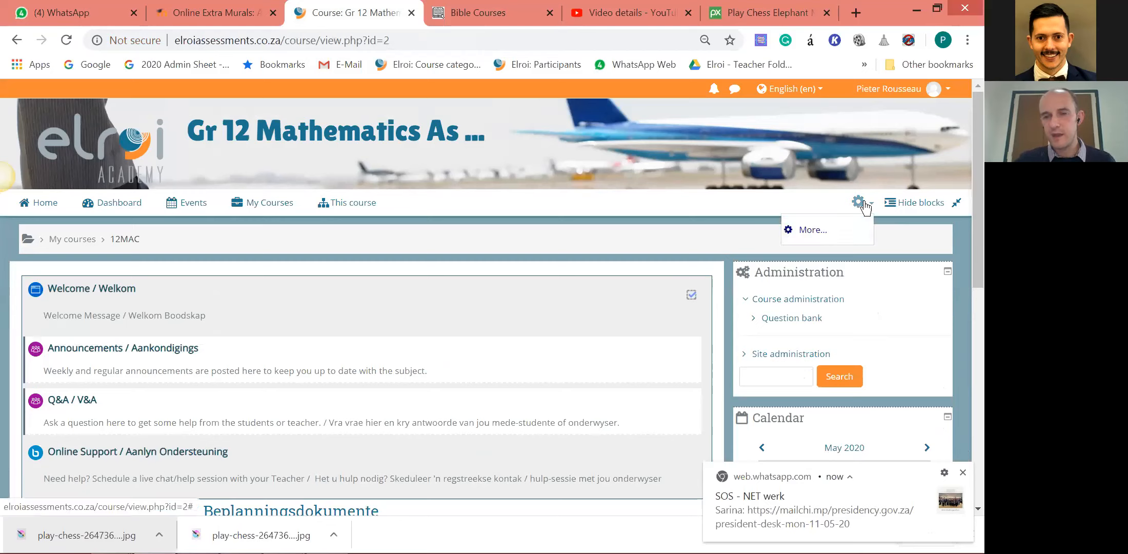
{"action": "left_click", "coordinate": [800, 230]}
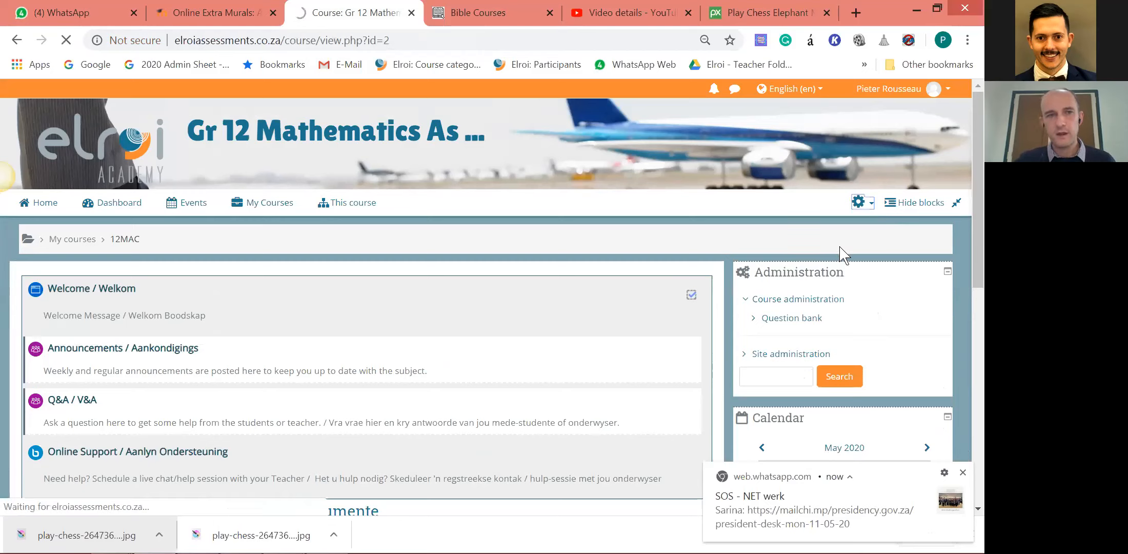
{"action": "scroll", "coordinate": [895, 251], "scroll_direction": "down", "scroll_amount": 2}
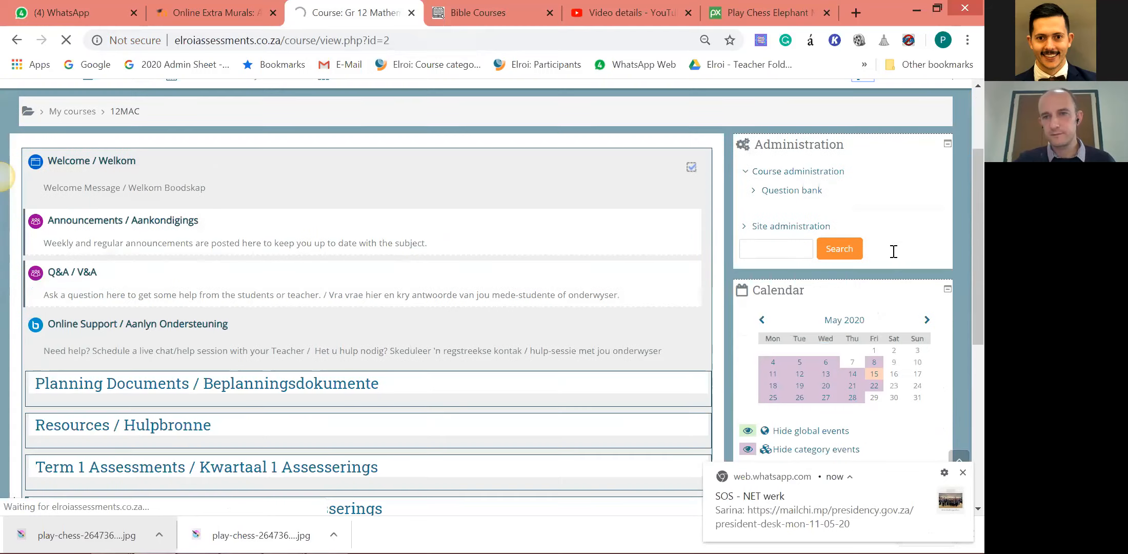
{"action": "scroll", "coordinate": [900, 85], "scroll_direction": "up", "scroll_amount": 2}
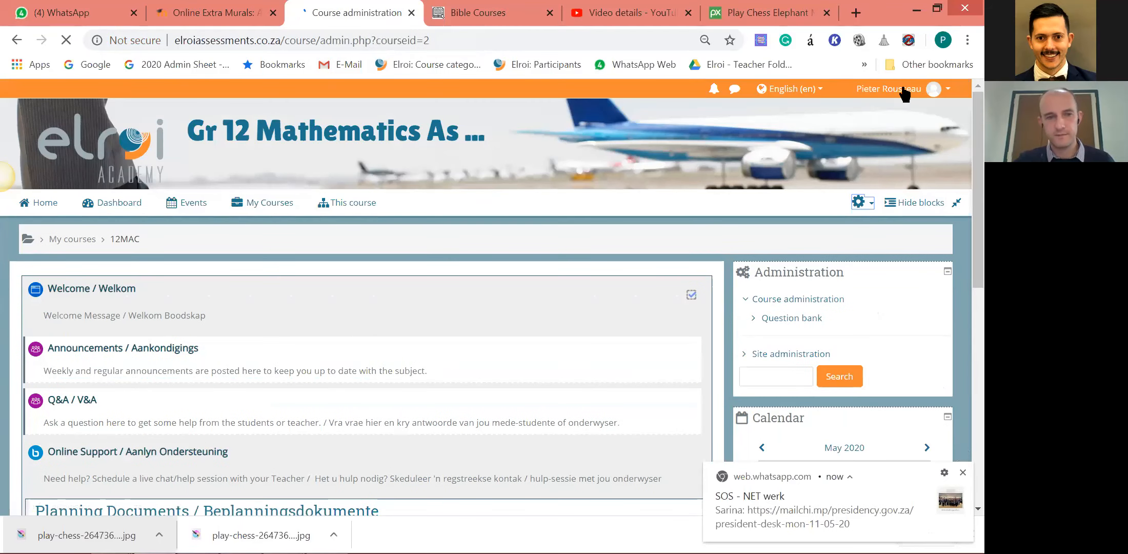
Return to the normal role on the Elroi site and go back to the Gr 12 Mathematics course page.
{"action": "left_click", "coordinate": [905, 89]}
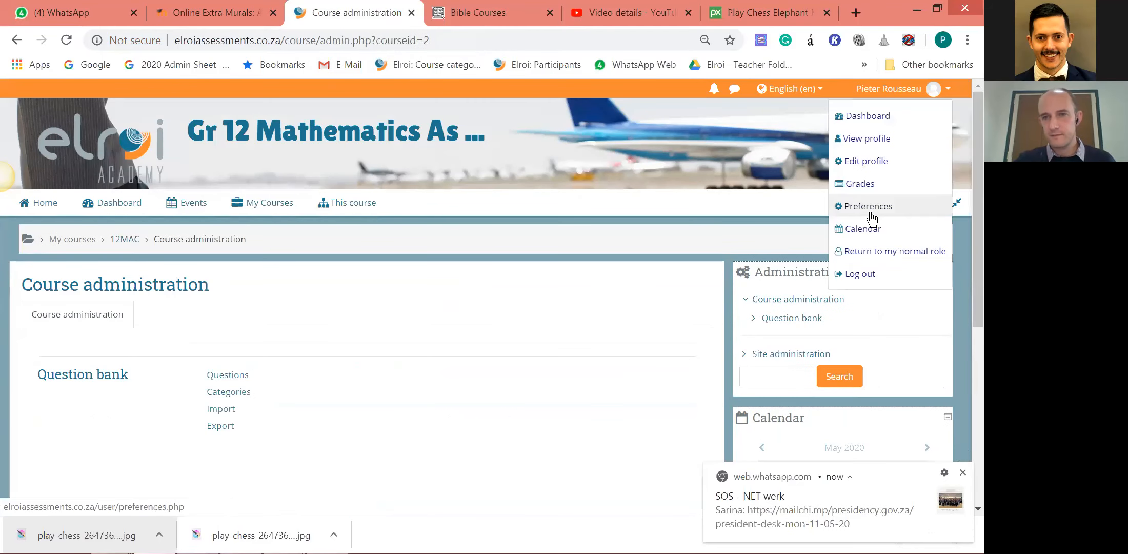
{"action": "left_click", "coordinate": [873, 251]}
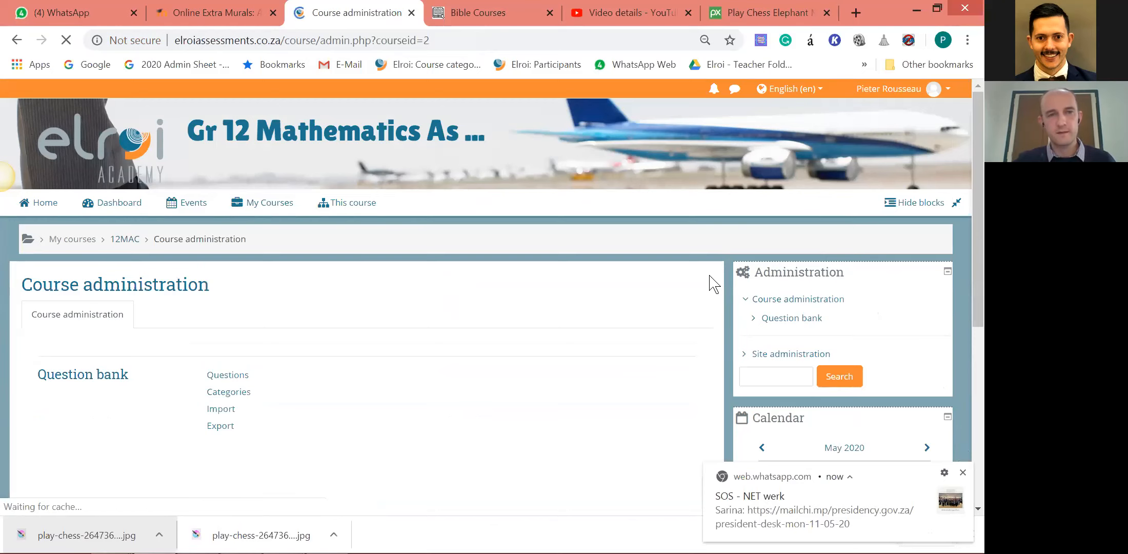
{"action": "left_click", "coordinate": [17, 40]}
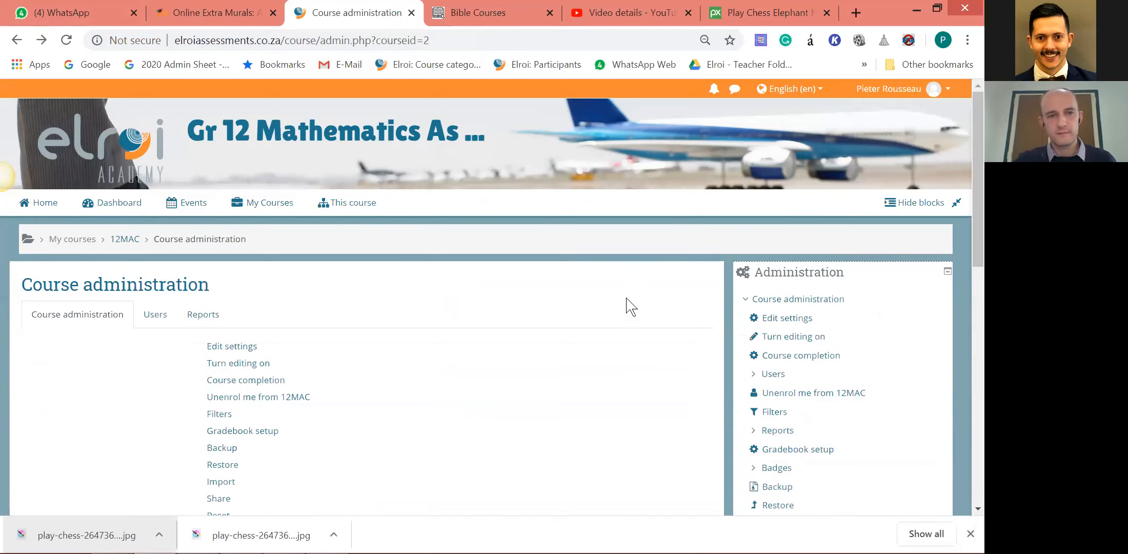
{"action": "left_click", "coordinate": [15, 41]}
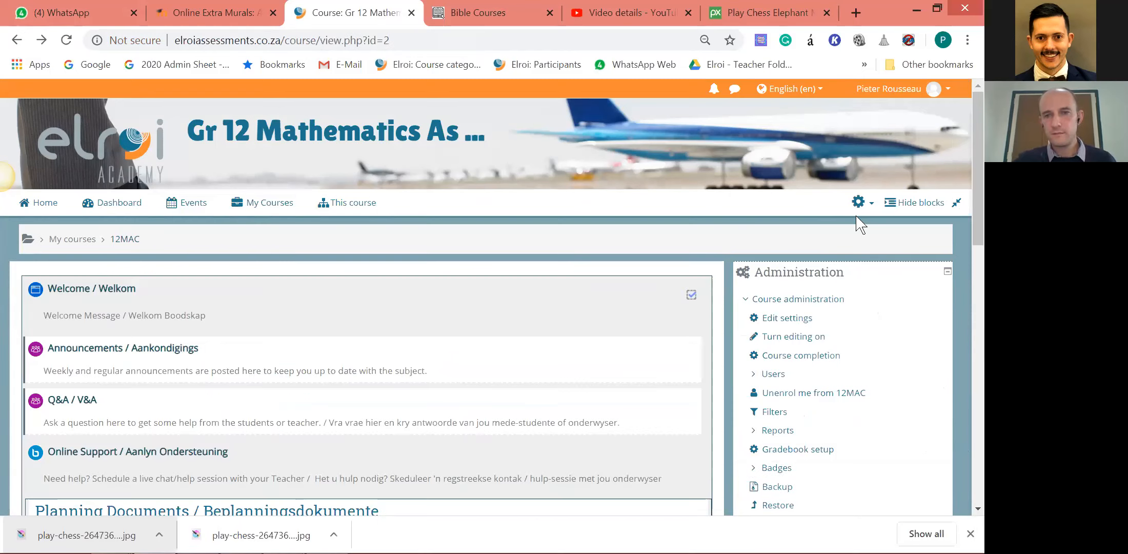
Turn editing on for the Gr 12 Mathematics course and look over its editable sections.
{"action": "left_click", "coordinate": [858, 203]}
{"action": "left_click", "coordinate": [796, 248]}
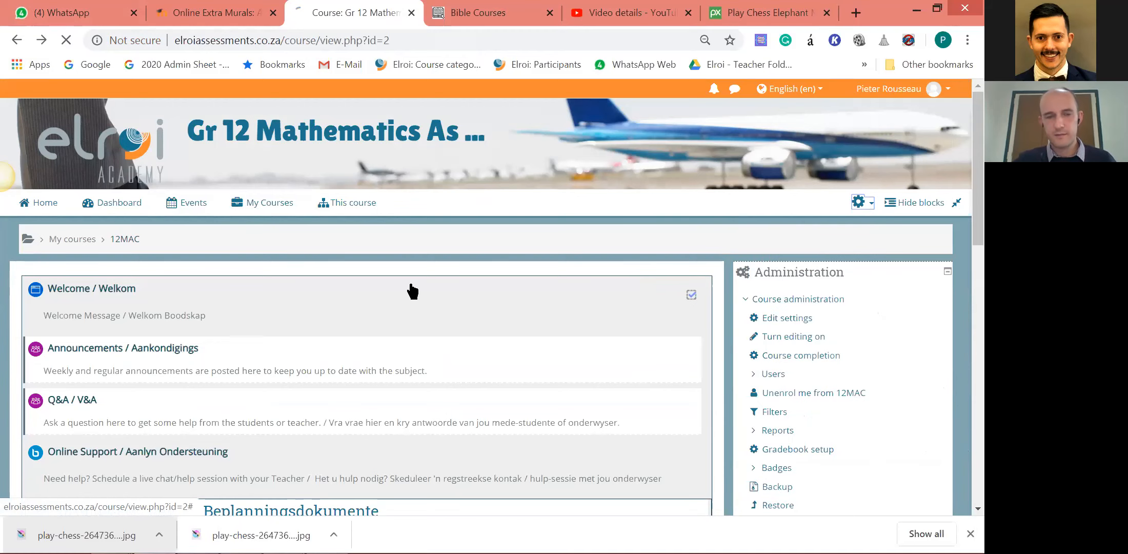
{"action": "scroll", "coordinate": [416, 290], "scroll_direction": "down", "scroll_amount": 5}
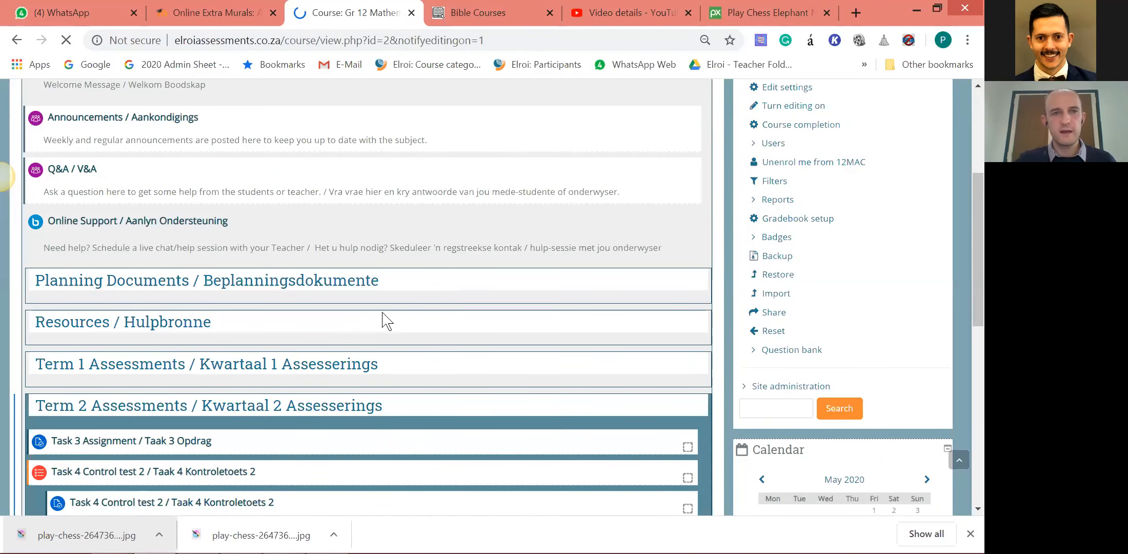
{"action": "scroll", "coordinate": [45, 271], "scroll_direction": "down", "scroll_amount": 3}
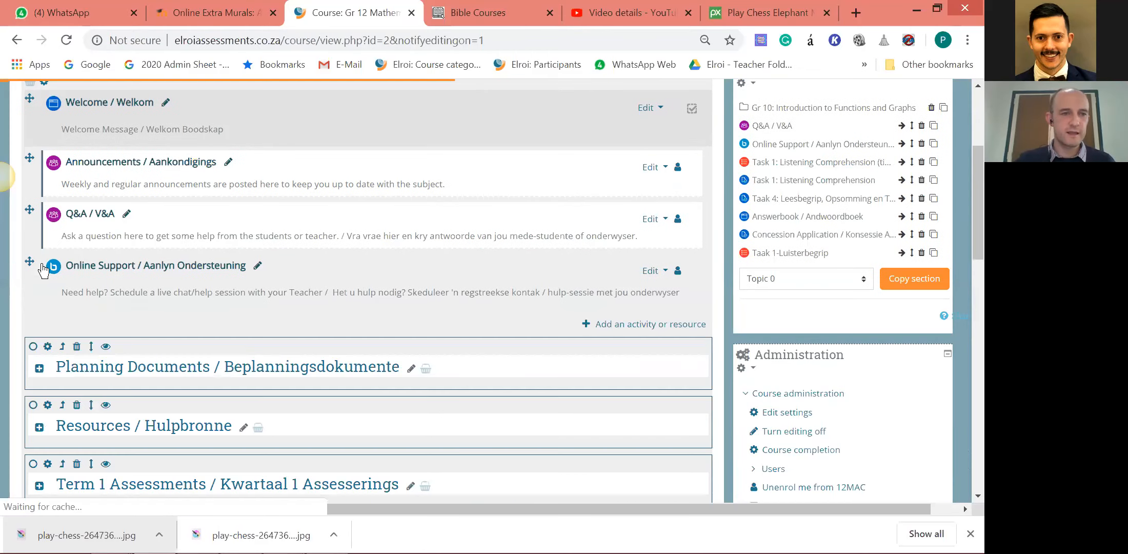
{"action": "scroll", "coordinate": [75, 261], "scroll_direction": "down", "scroll_amount": 1}
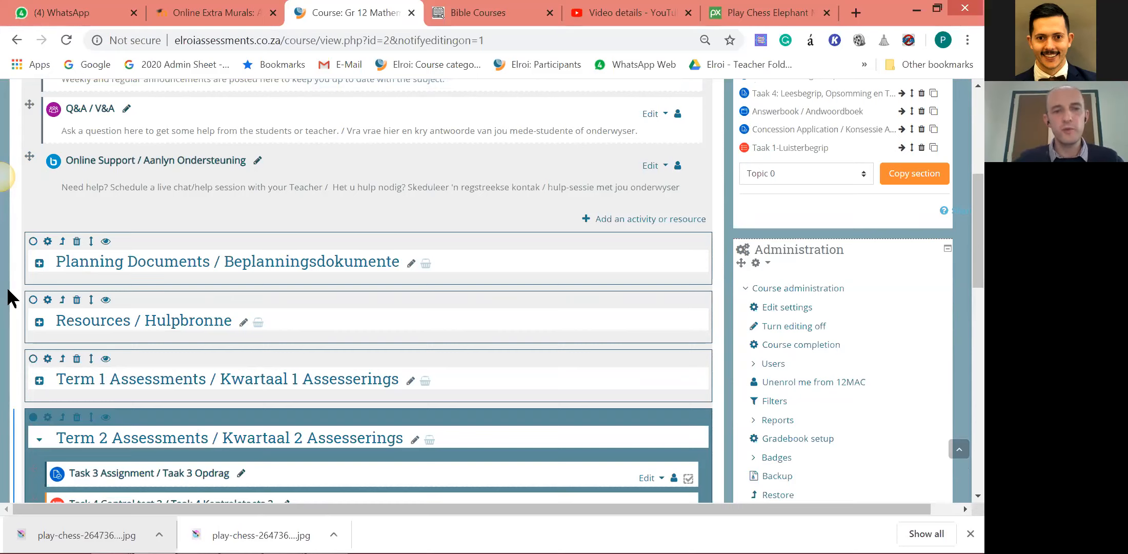
Search Google for "moodle formats" in a new tab and review the list of top Moodle course formats.
{"action": "left_click", "coordinate": [866, 9]}
{"action": "type", "text": "moodl"}
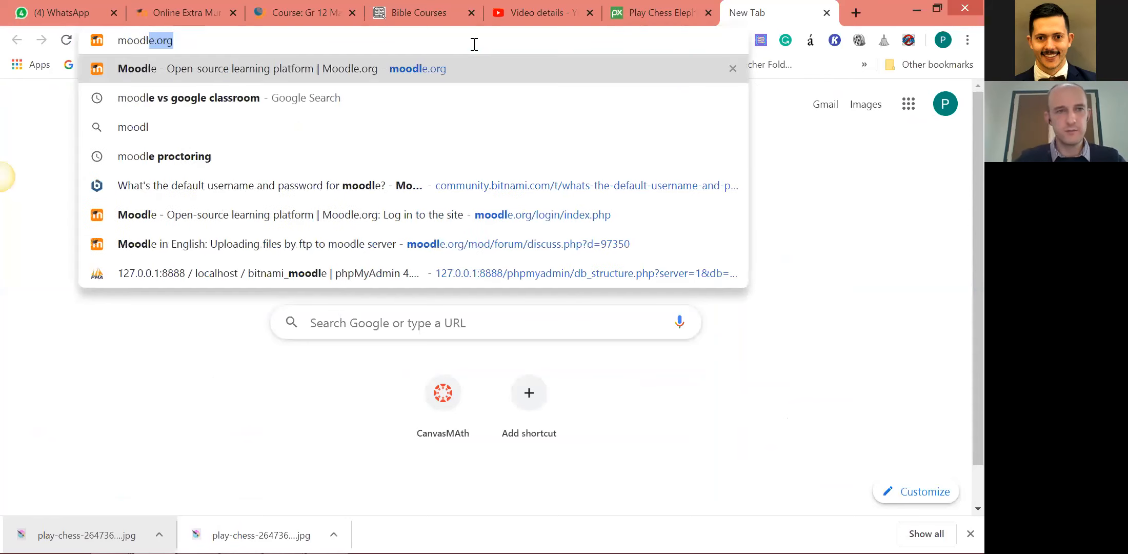
{"action": "type", "text": "e formats"}
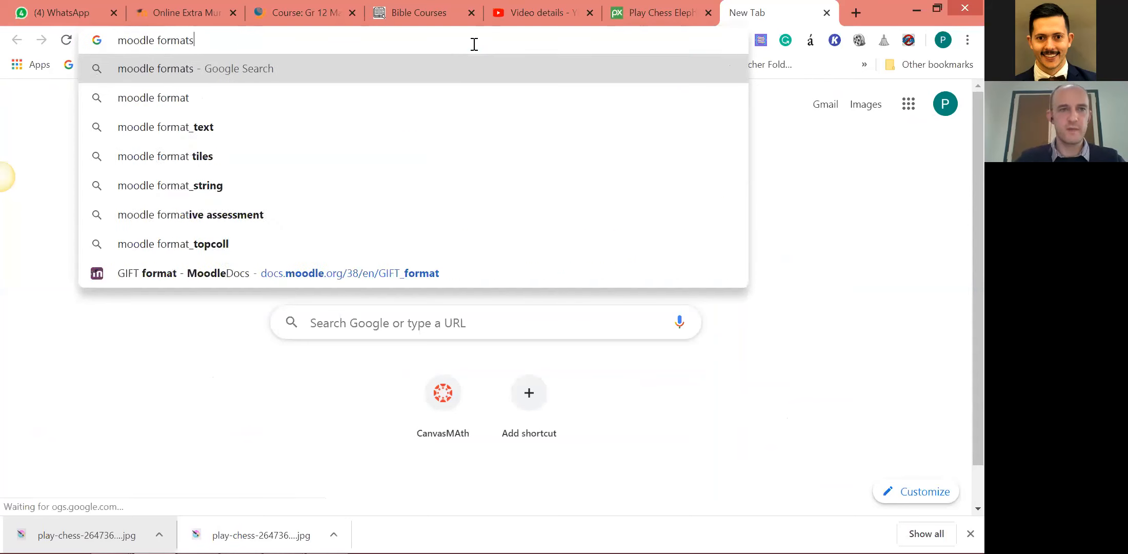
{"action": "key", "text": "Return"}
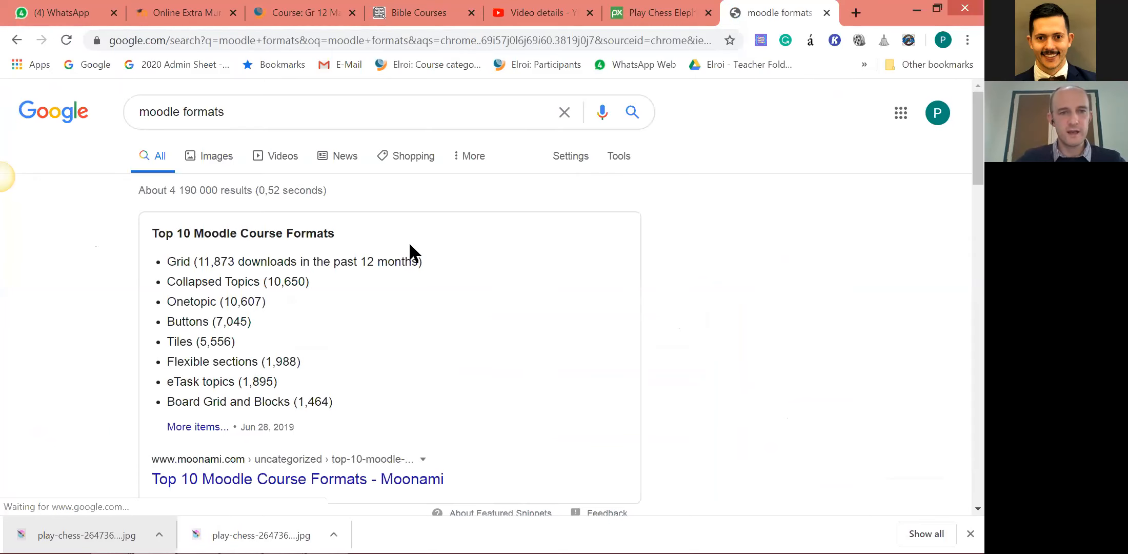
{"action": "scroll", "coordinate": [335, 194], "scroll_direction": "down", "scroll_amount": 3}
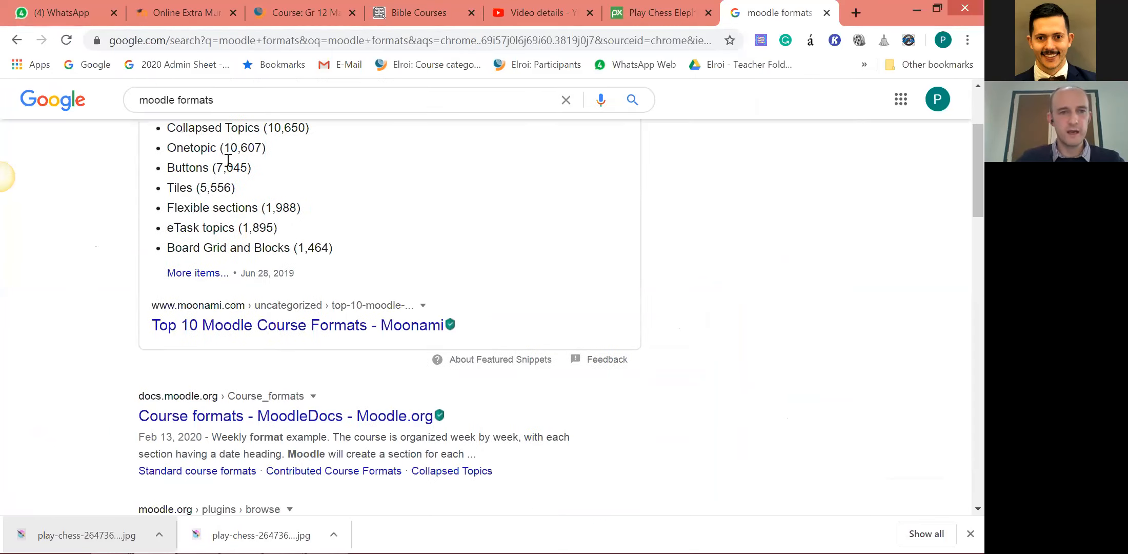
{"action": "scroll", "coordinate": [229, 165], "scroll_direction": "up", "scroll_amount": 2}
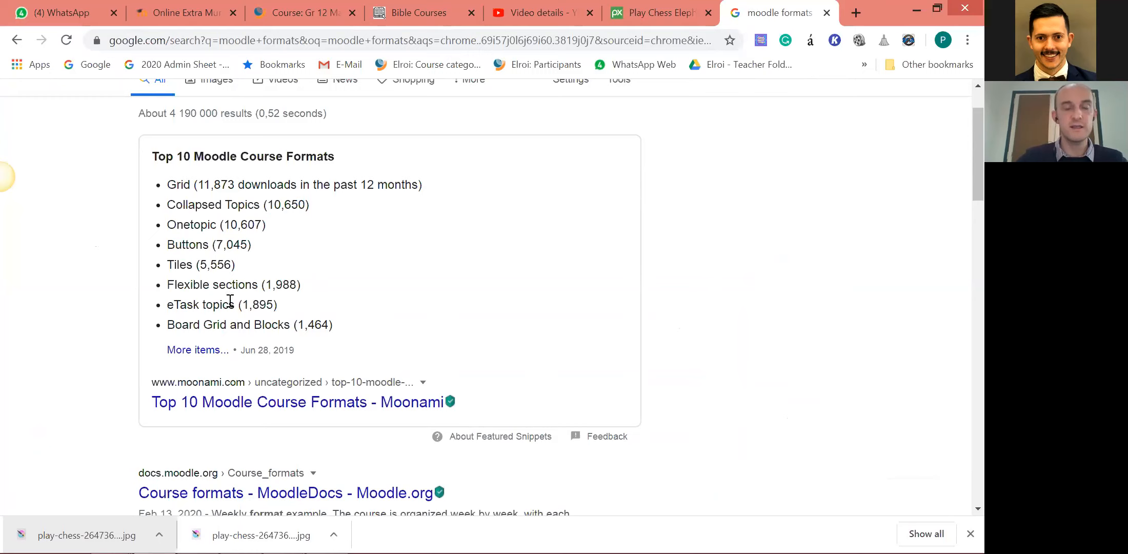
{"action": "left_click_drag", "start_coordinate": [187, 184], "coordinate": [195, 314]}
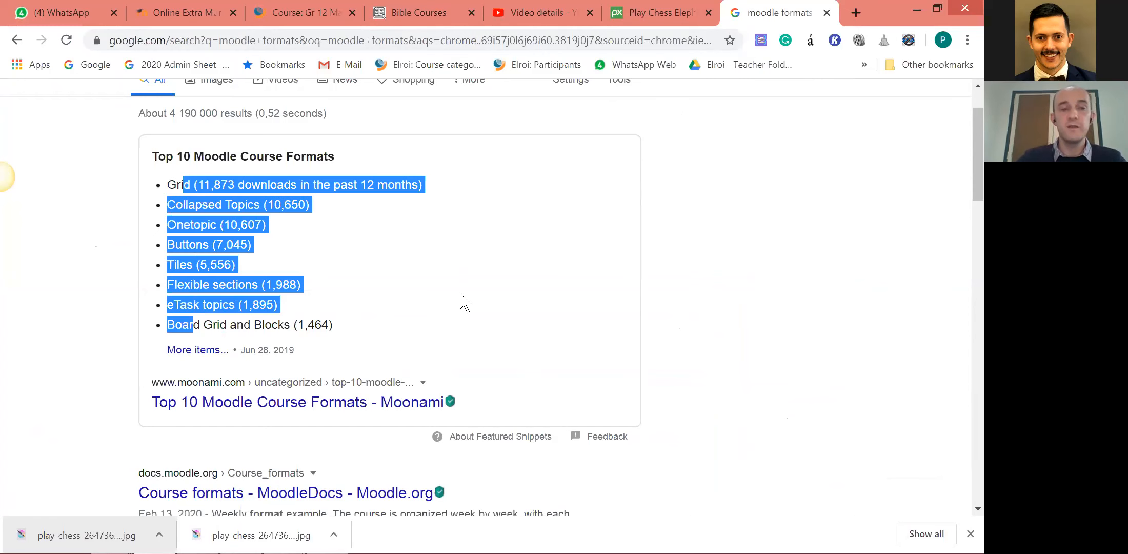
Return to the Gr 12 Mathematics course and examine how its collapsible sections and their editing controls are laid out.
{"action": "left_click", "coordinate": [319, 38]}
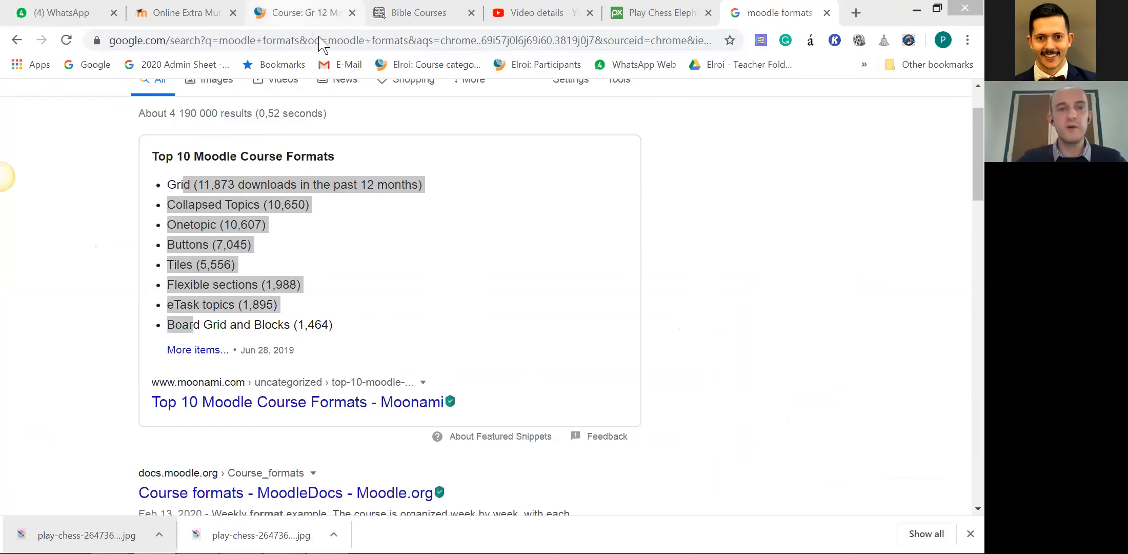
{"action": "left_click", "coordinate": [305, 13]}
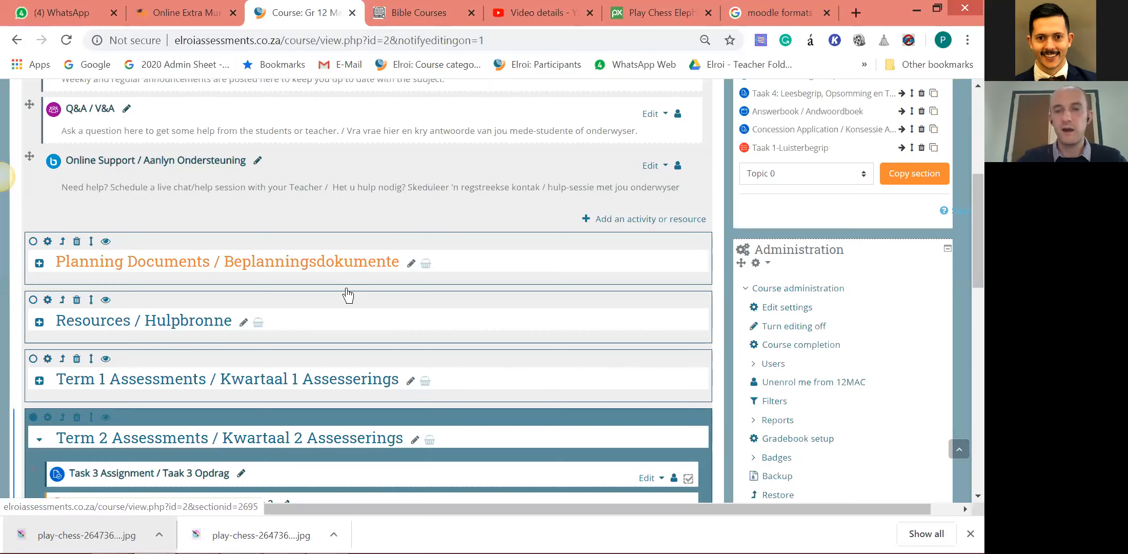
{"action": "scroll", "coordinate": [354, 263], "scroll_direction": "up", "scroll_amount": 2}
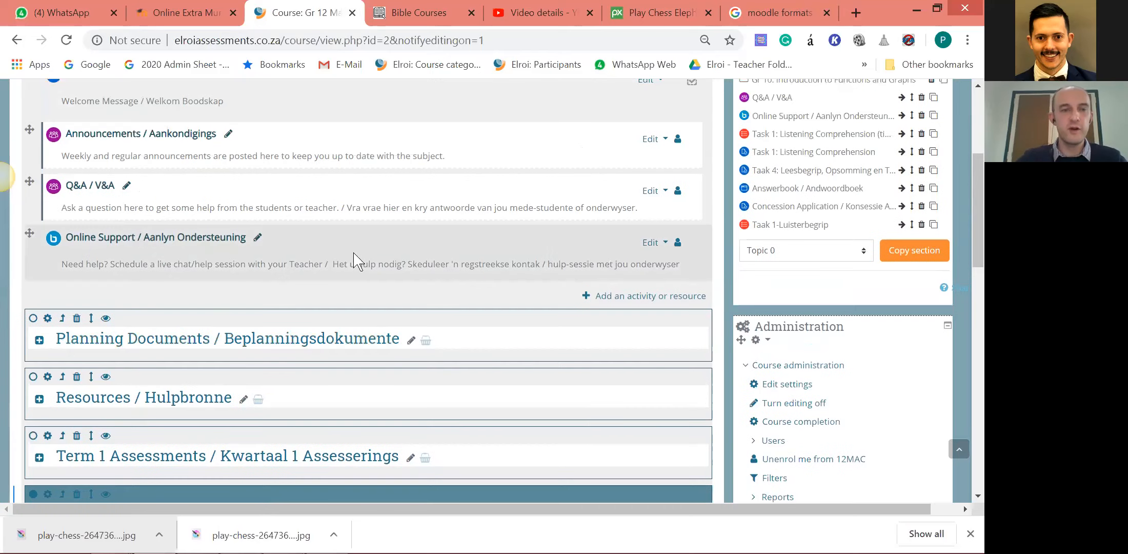
{"action": "scroll", "coordinate": [400, 290], "scroll_direction": "down", "scroll_amount": 1}
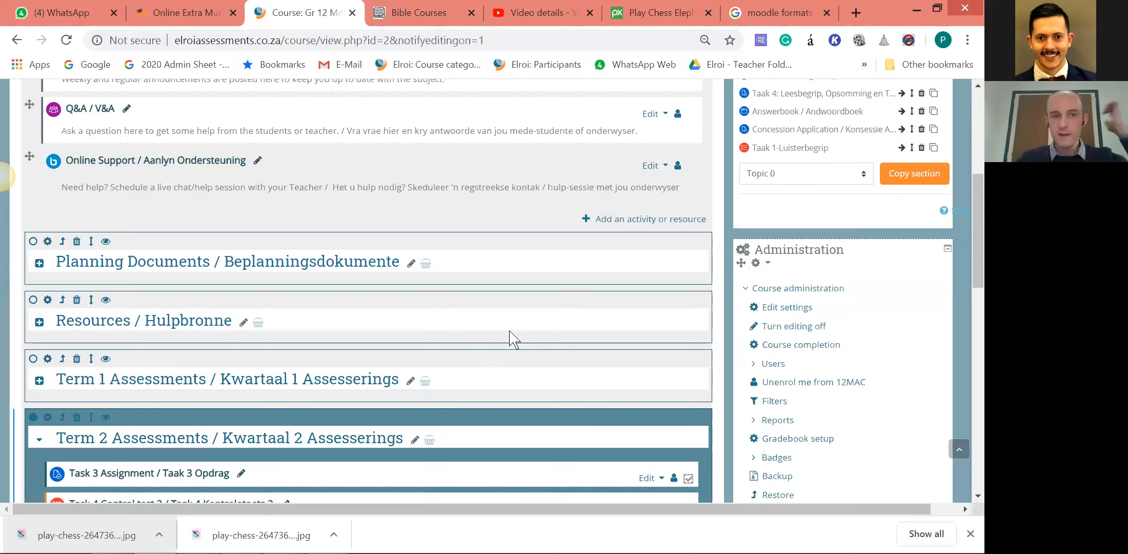
{"action": "scroll", "coordinate": [513, 338], "scroll_direction": "down", "scroll_amount": 1}
{"action": "scroll", "coordinate": [72, 292], "scroll_direction": "up", "scroll_amount": 1}
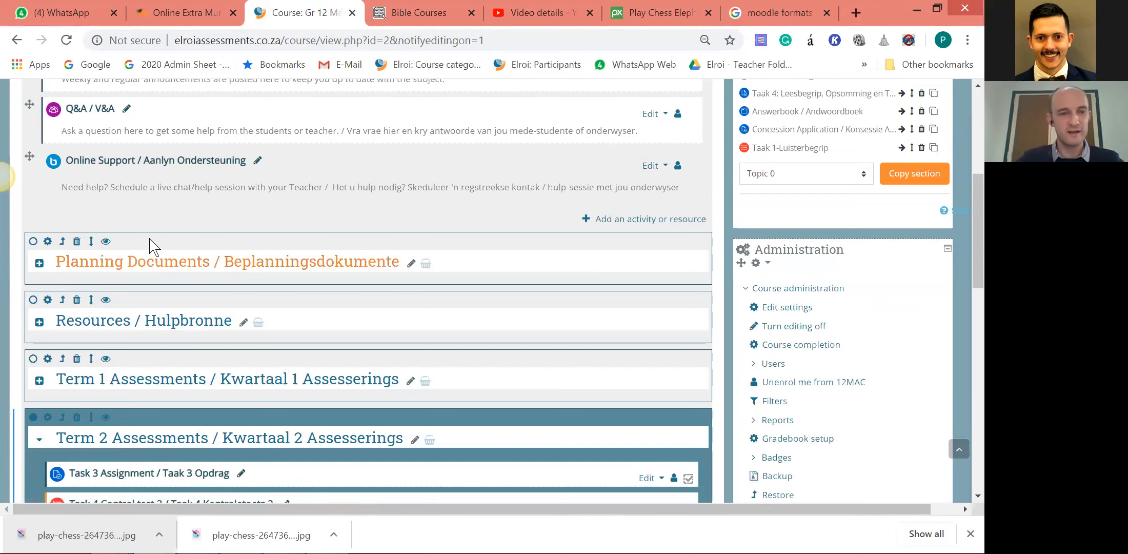
{"action": "scroll", "coordinate": [213, 240], "scroll_direction": "down", "scroll_amount": 1}
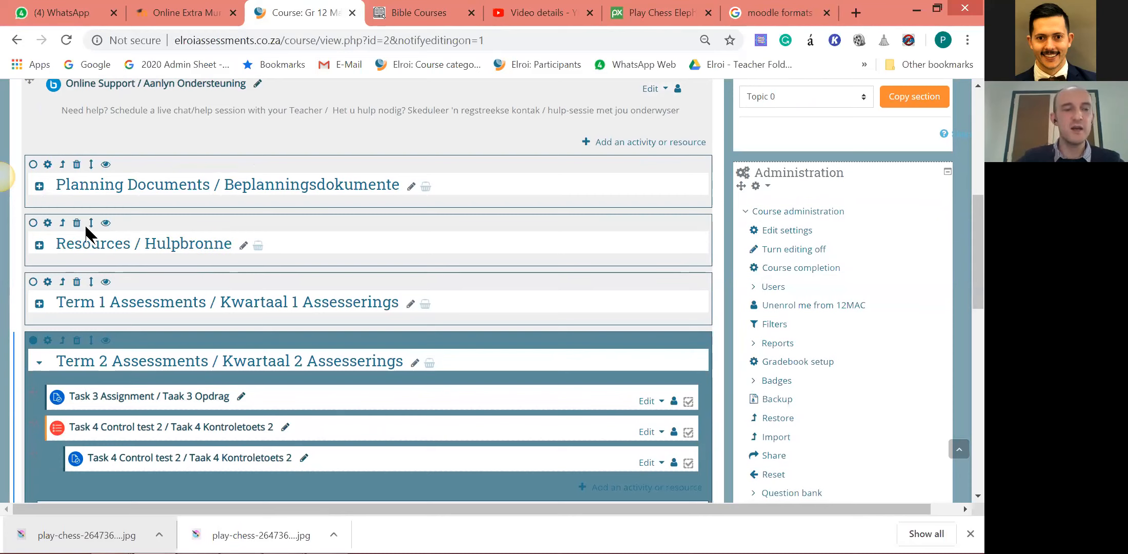
{"action": "scroll", "coordinate": [97, 283], "scroll_direction": "down", "scroll_amount": 3}
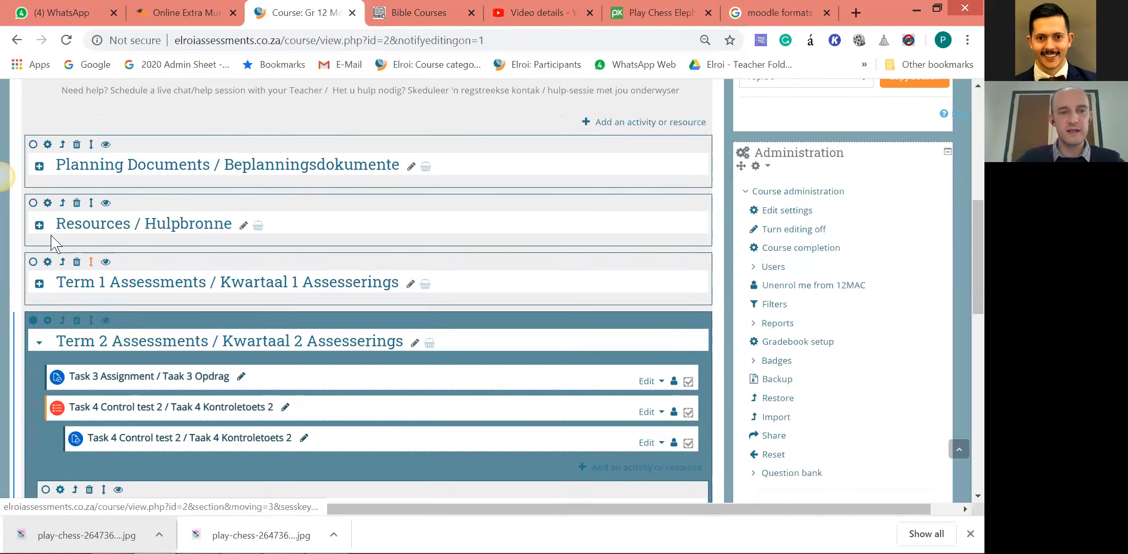
Collapse the Term 2 Assessments section and look through the sections below it.
{"action": "scroll", "coordinate": [41, 290], "scroll_direction": "up", "scroll_amount": 1}
{"action": "left_click", "coordinate": [40, 288]}
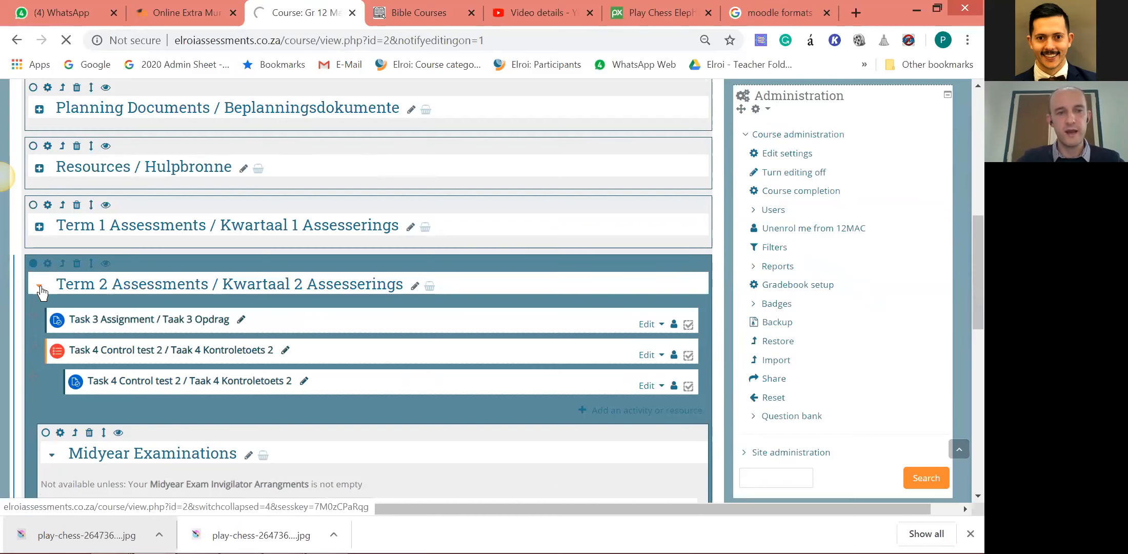
{"action": "scroll", "coordinate": [56, 303], "scroll_direction": "down", "scroll_amount": 3}
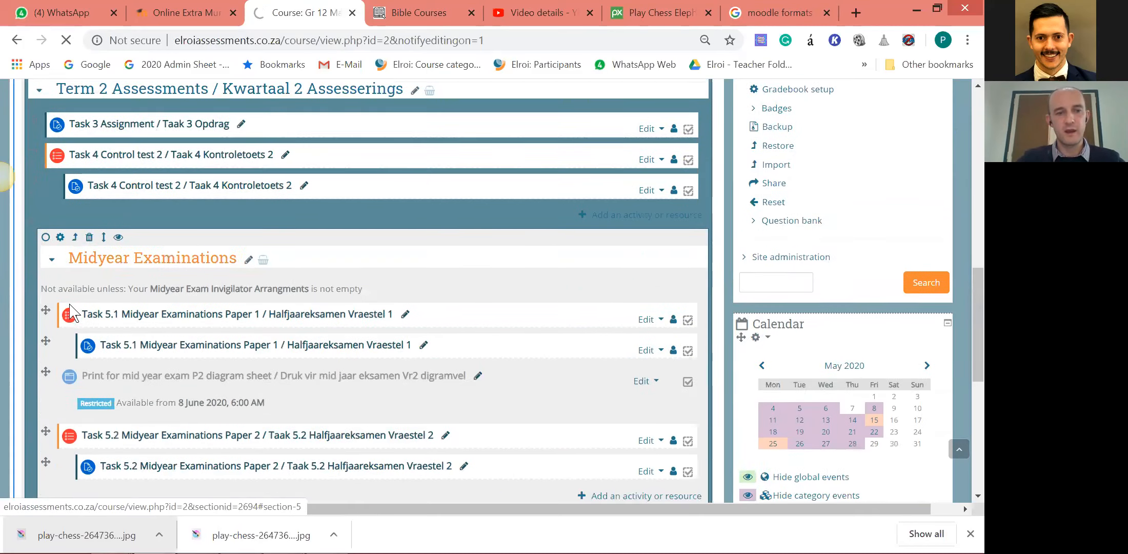
{"action": "scroll", "coordinate": [72, 311], "scroll_direction": "down", "scroll_amount": 3}
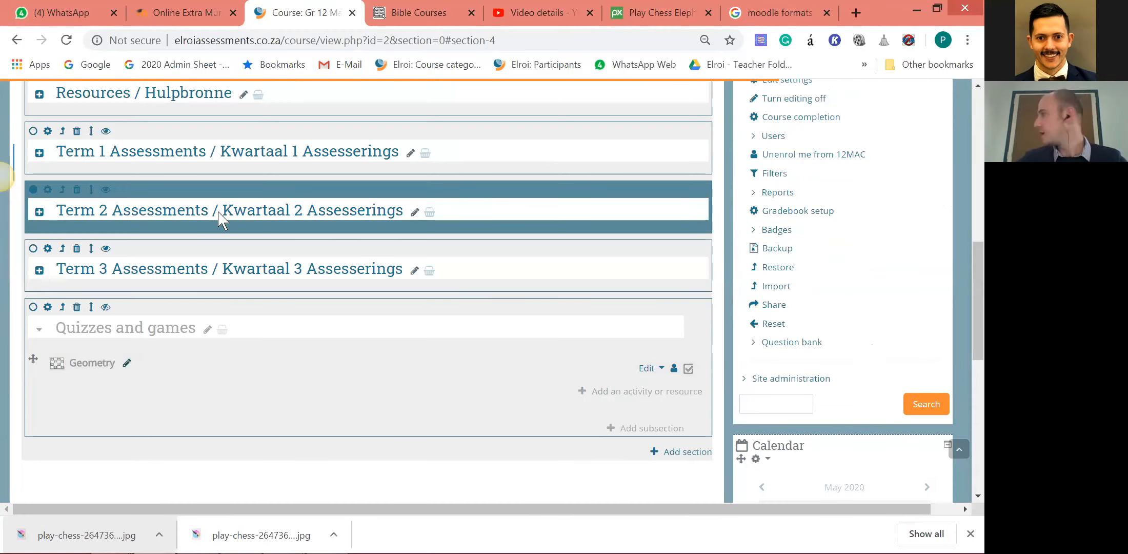
{"action": "scroll", "coordinate": [221, 218], "scroll_direction": "down", "scroll_amount": 2}
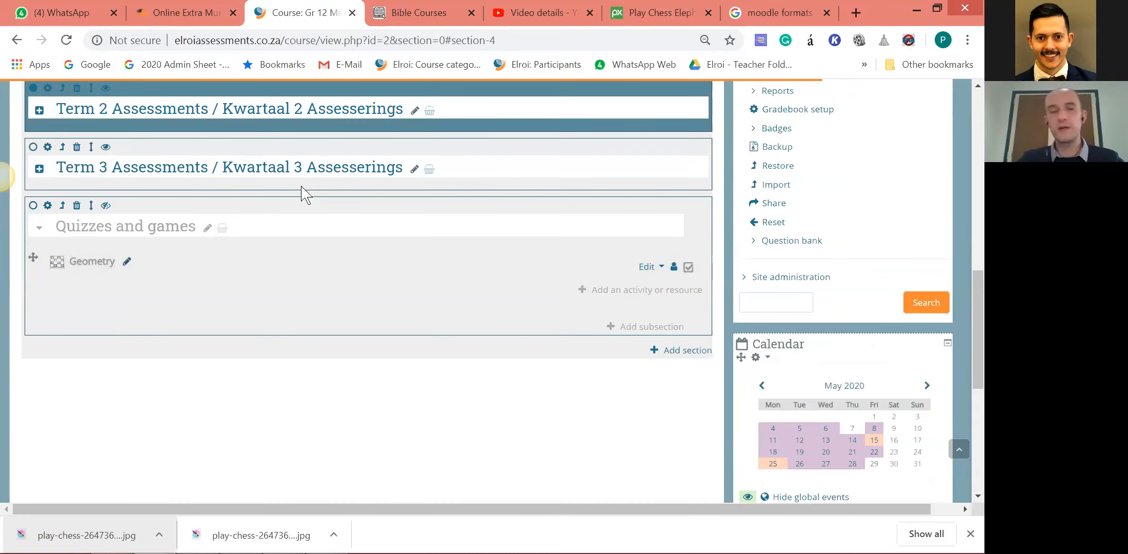
Return to the chess course form on Online Extra Murals and set the number of sections to 30.
{"action": "left_click", "coordinate": [185, 11]}
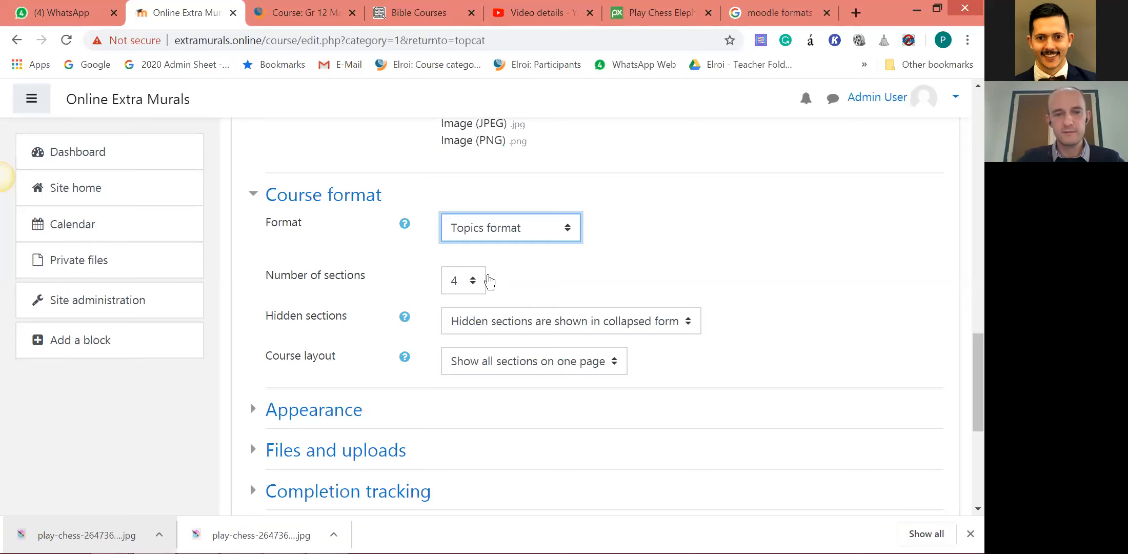
{"action": "scroll", "coordinate": [489, 281], "scroll_direction": "down", "scroll_amount": 3}
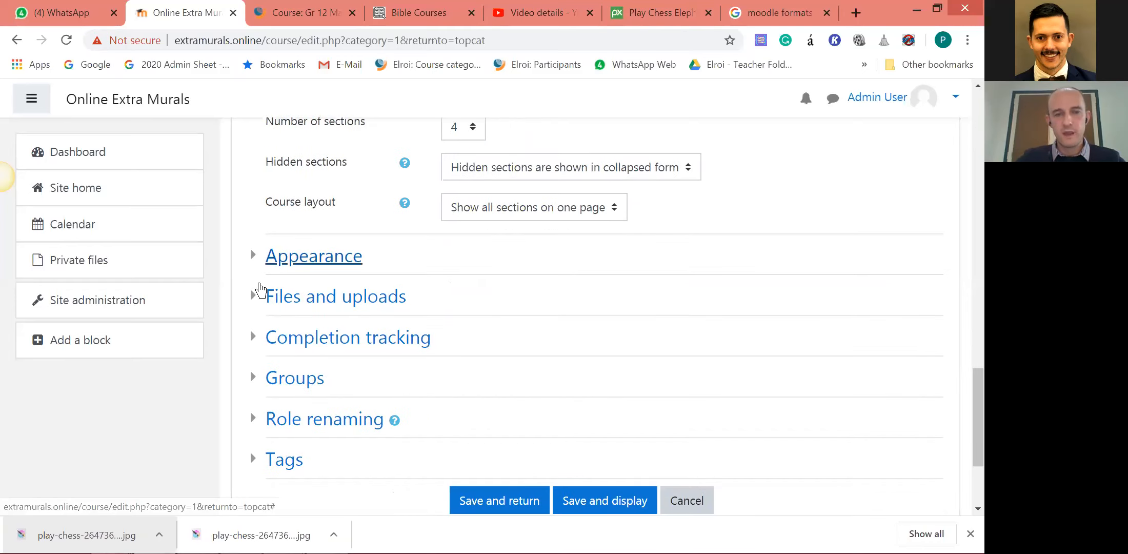
{"action": "scroll", "coordinate": [269, 259], "scroll_direction": "up", "scroll_amount": 3}
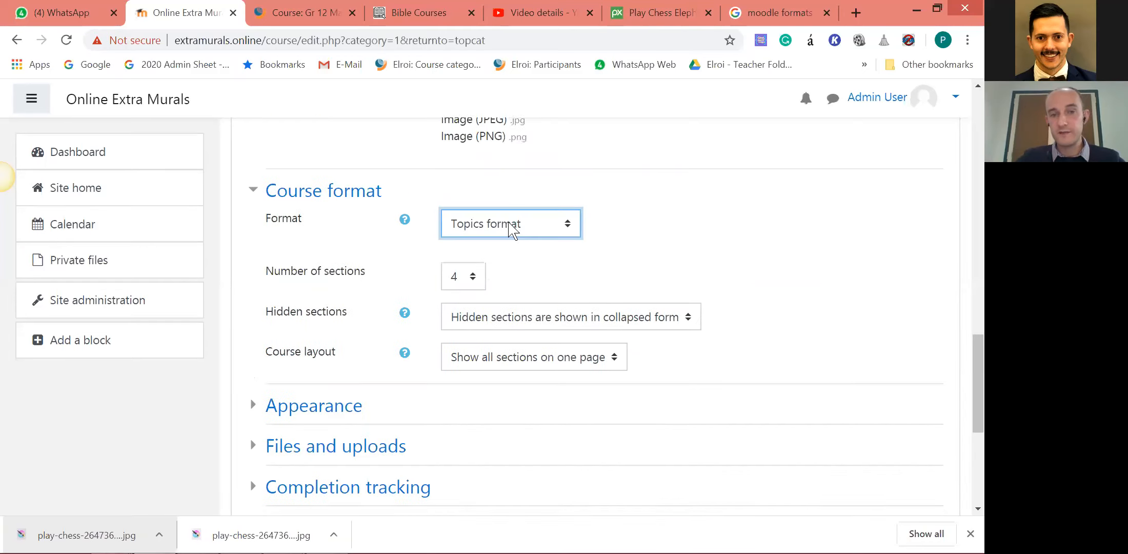
{"action": "left_click", "coordinate": [469, 282]}
{"action": "scroll", "coordinate": [474, 138], "scroll_direction": "down", "scroll_amount": 5}
{"action": "scroll", "coordinate": [475, 137], "scroll_direction": "down", "scroll_amount": 5}
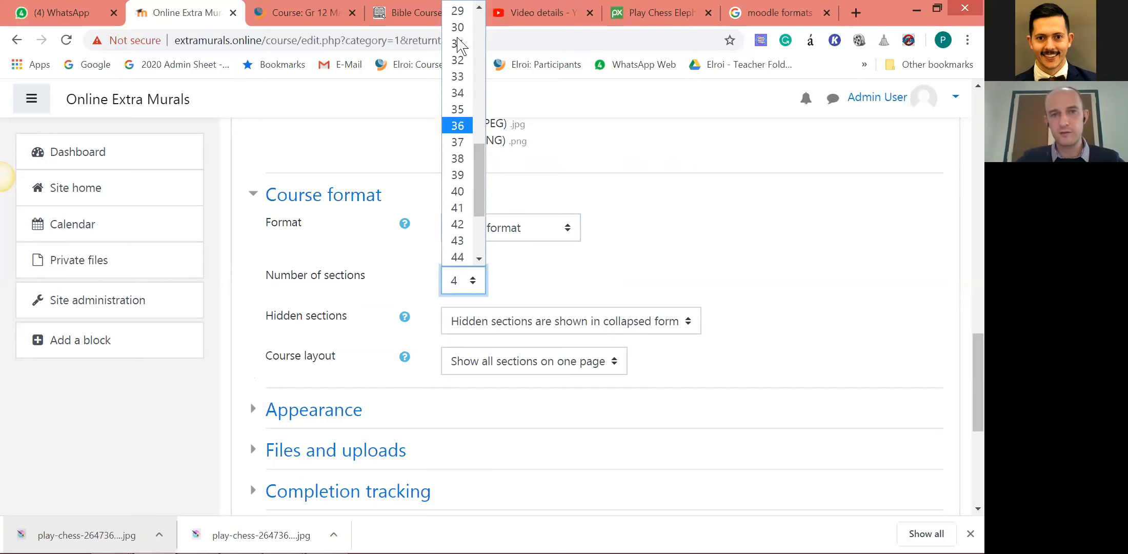
{"action": "left_click", "coordinate": [459, 30]}
{"action": "scroll", "coordinate": [478, 343], "scroll_direction": "down", "scroll_amount": 3}
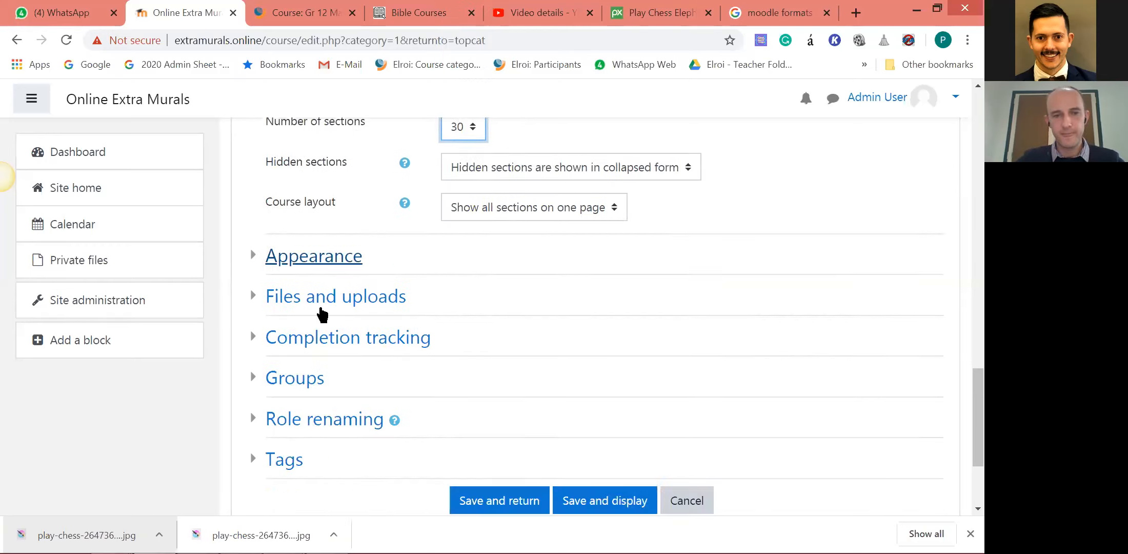
Save and display the new chess course and look over its Participants page.
{"action": "left_click", "coordinate": [613, 510]}
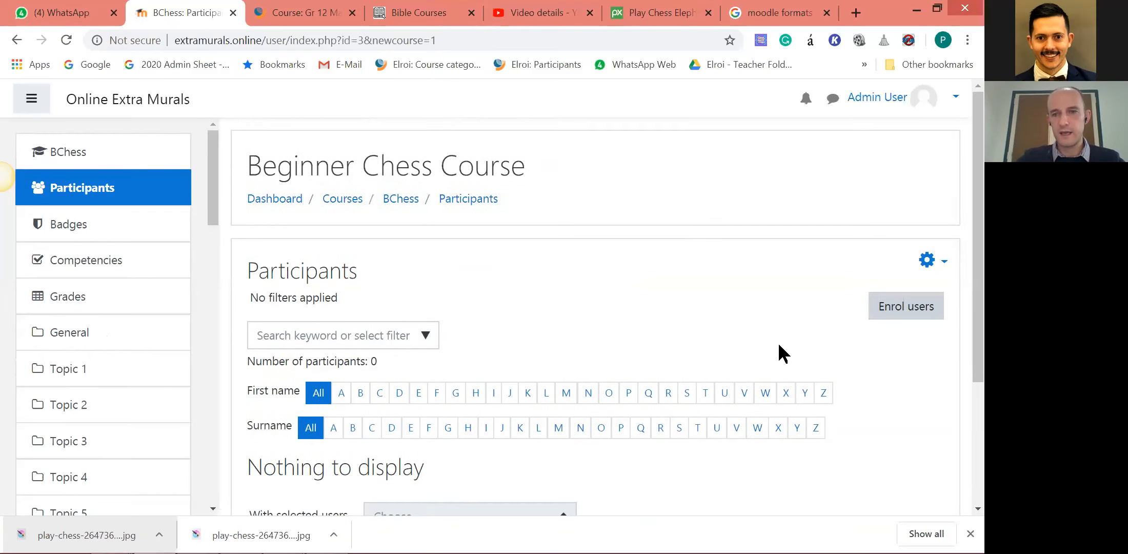
{"action": "scroll", "coordinate": [559, 318], "scroll_direction": "down", "scroll_amount": 3}
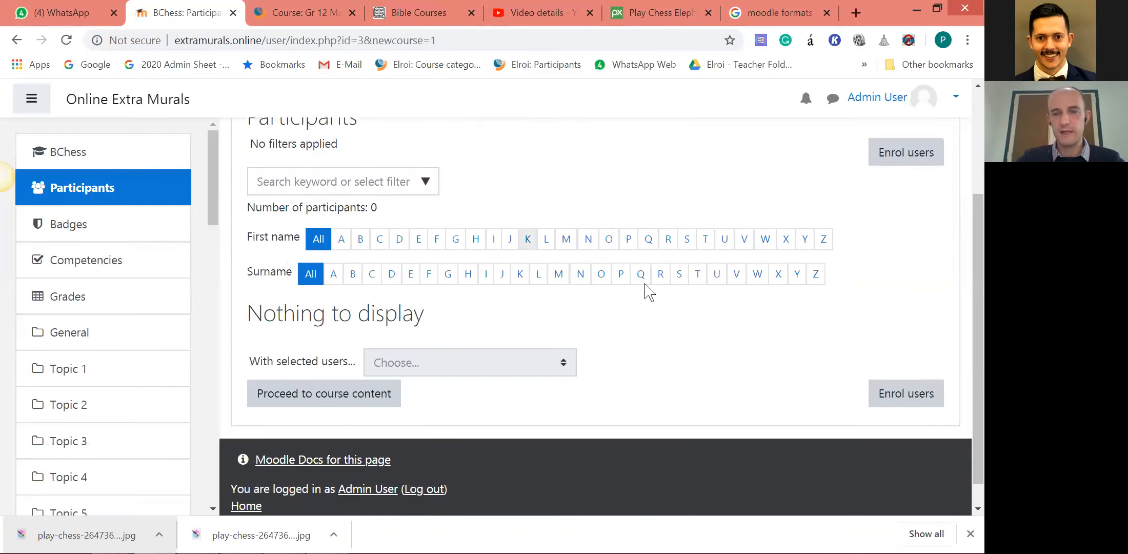
{"action": "scroll", "coordinate": [650, 290], "scroll_direction": "up", "scroll_amount": 2}
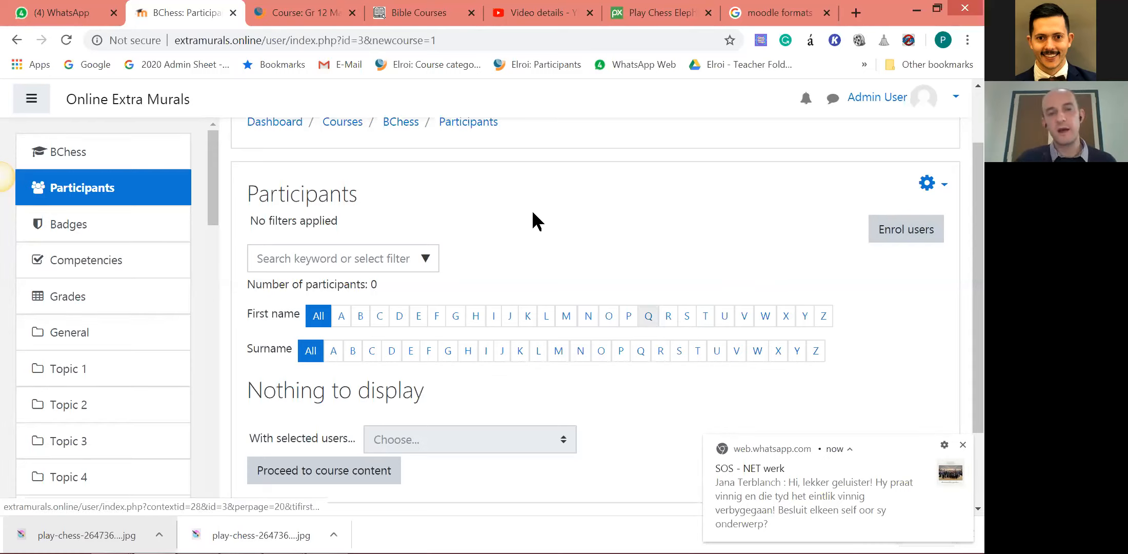
{"action": "scroll", "coordinate": [543, 286], "scroll_direction": "down", "scroll_amount": 3}
{"action": "scroll", "coordinate": [894, 226], "scroll_direction": "up", "scroll_amount": 2}
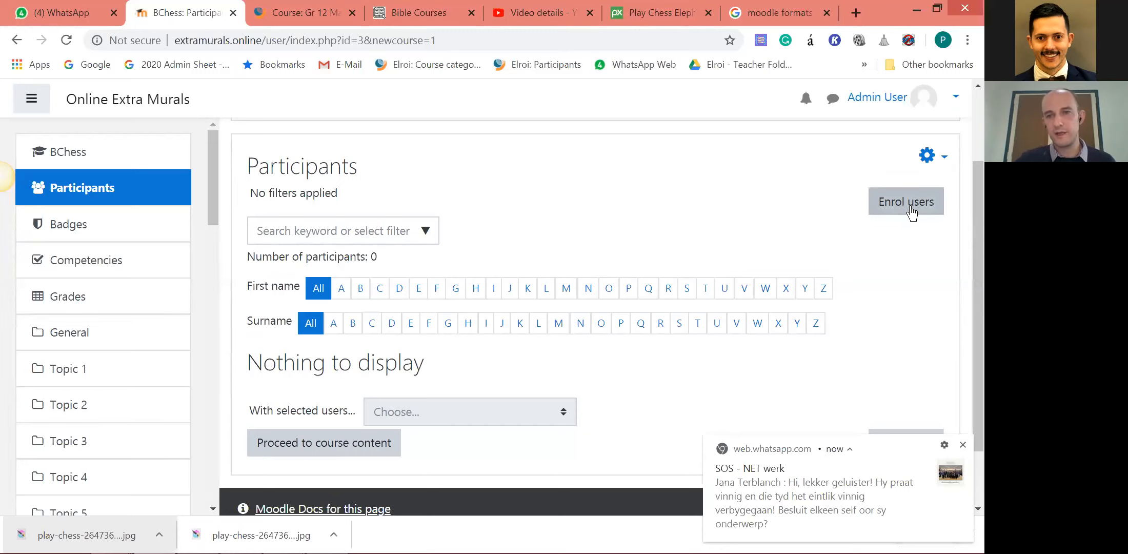
{"action": "scroll", "coordinate": [667, 196], "scroll_direction": "down", "scroll_amount": 2}
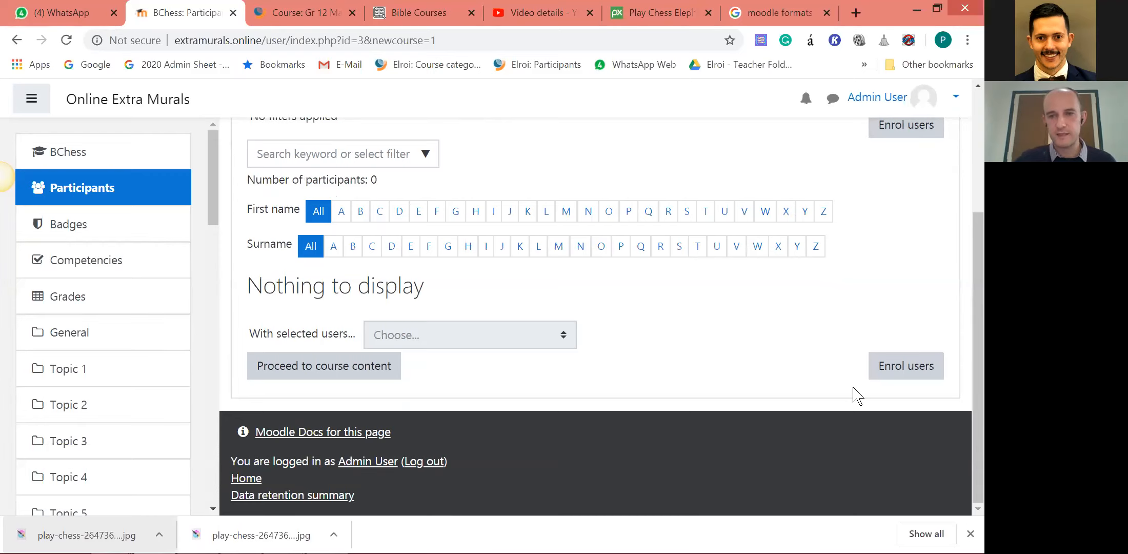
Proceed to the Beginner Chess Course content and look through its topic sections.
{"action": "left_click", "coordinate": [391, 377]}
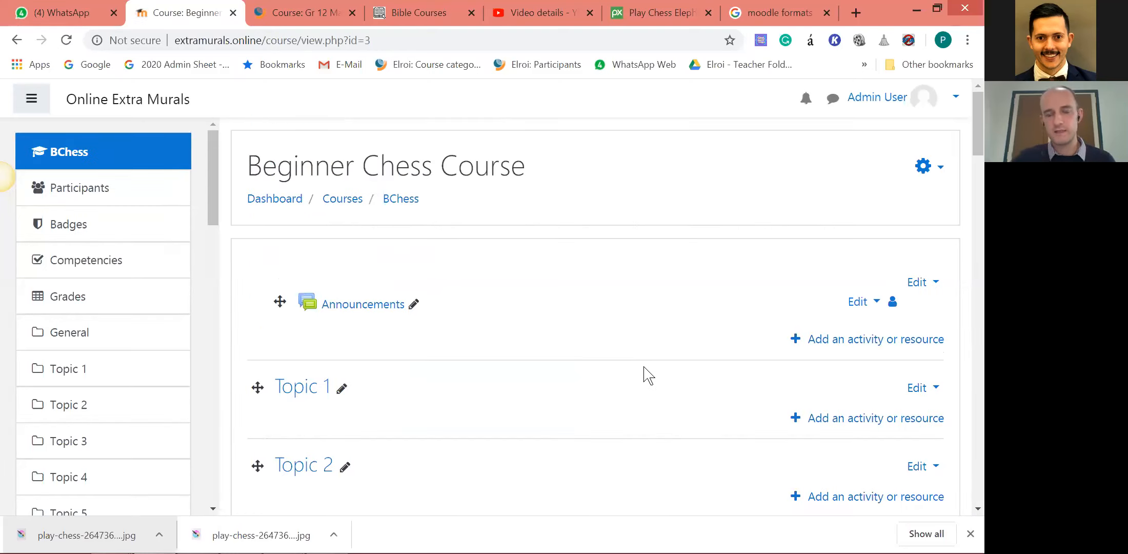
{"action": "scroll", "coordinate": [642, 374], "scroll_direction": "down", "scroll_amount": 1}
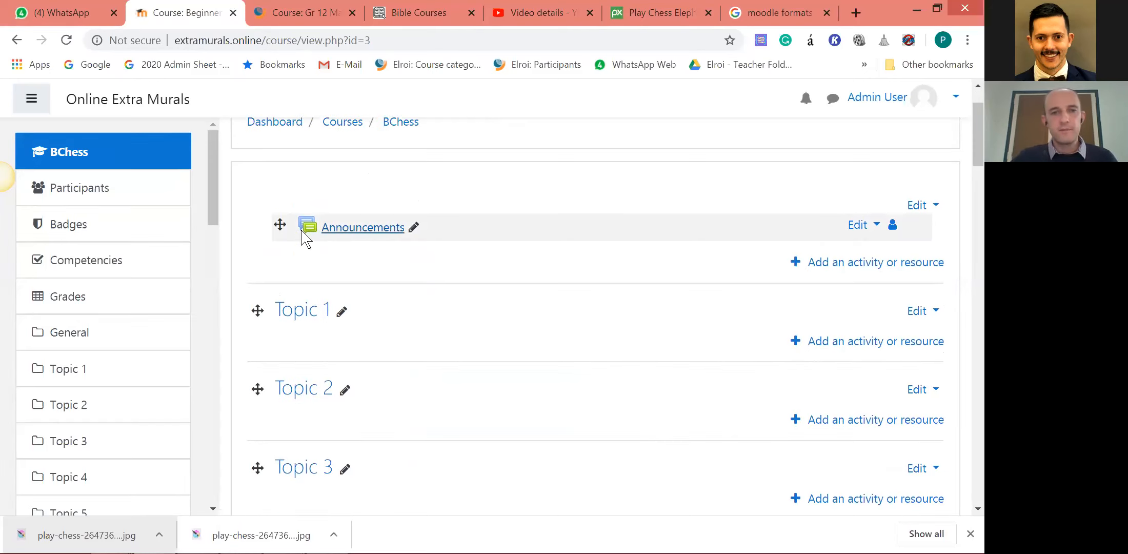
{"action": "scroll", "coordinate": [550, 354], "scroll_direction": "up", "scroll_amount": 1}
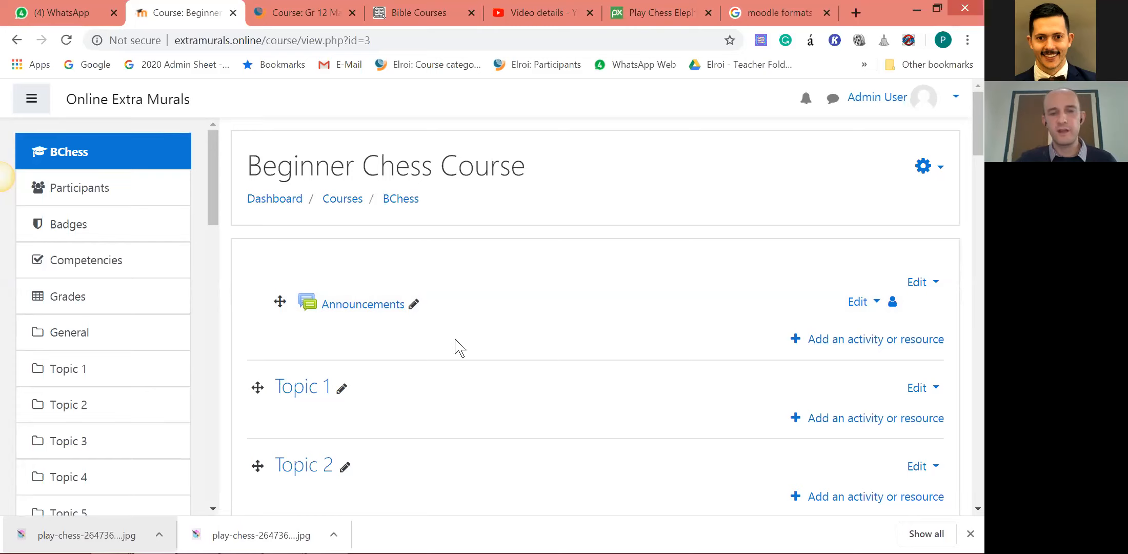
{"action": "scroll", "coordinate": [769, 321], "scroll_direction": "down", "scroll_amount": 15}
{"action": "left_click_drag", "start_coordinate": [968, 275], "coordinate": [970, 128]}
{"action": "scroll", "coordinate": [403, 279], "scroll_direction": "up", "scroll_amount": 1}
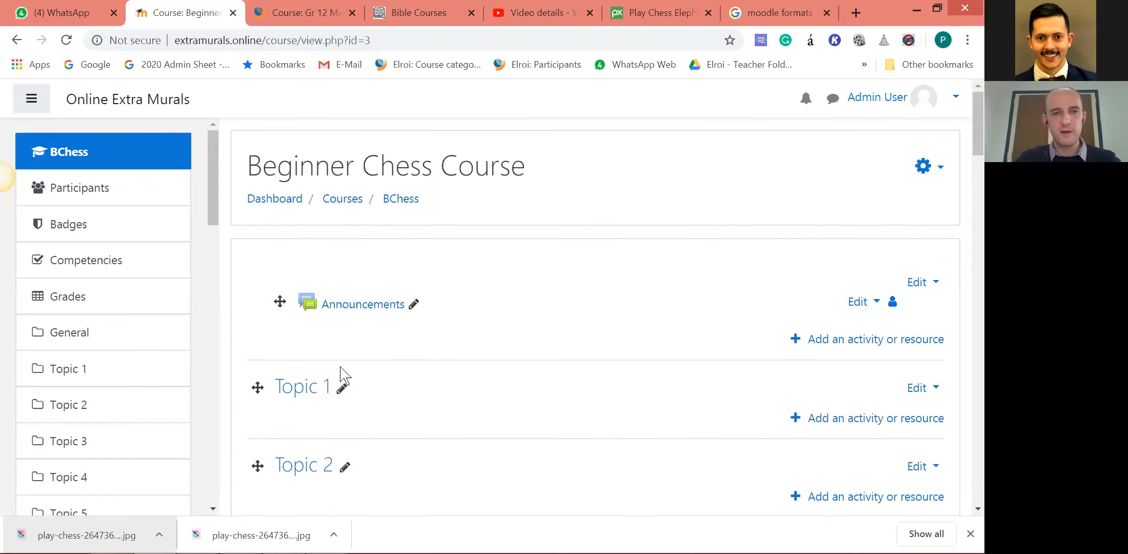
Rename the Topic 1 section as The Chessboard.
{"action": "left_click", "coordinate": [341, 386]}
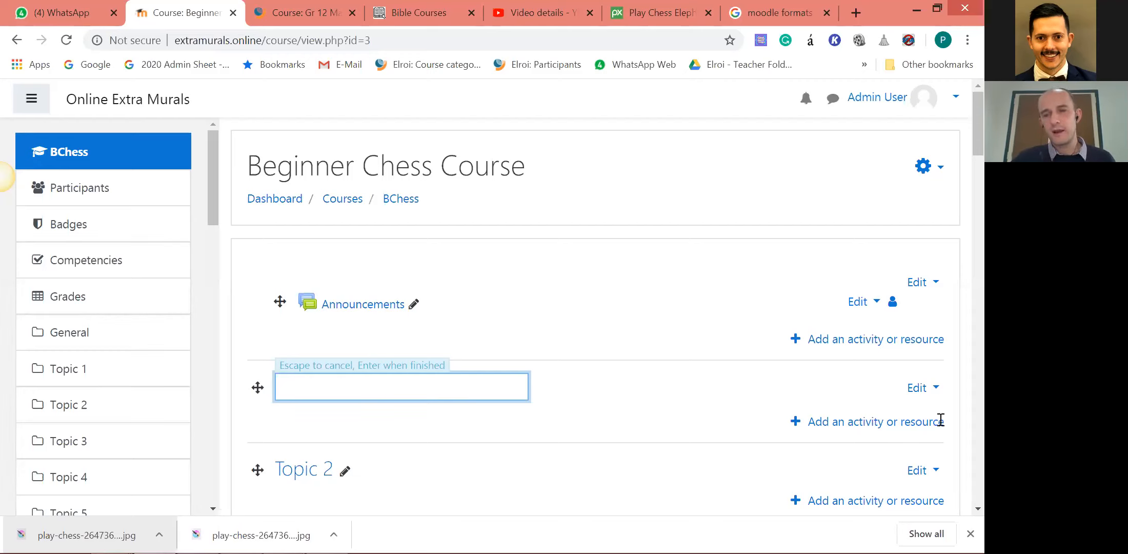
{"action": "key", "text": "Return"}
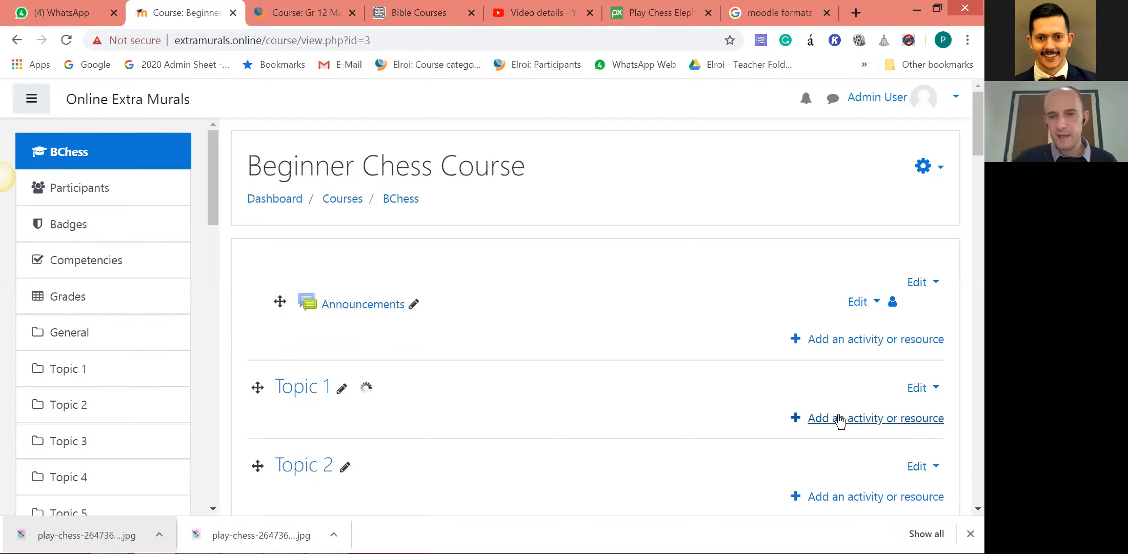
Look through the activities and resources available for the first topic section and close the list without adding any.
{"action": "left_click", "coordinate": [795, 419]}
{"action": "left_click_drag", "start_coordinate": [459, 220], "coordinate": [470, 390]}
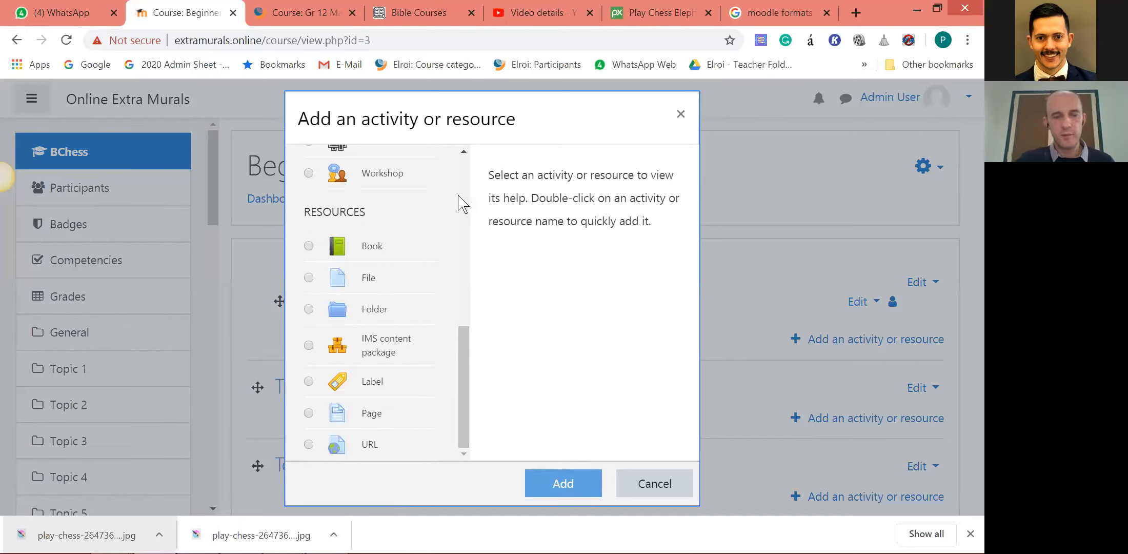
{"action": "left_click", "coordinate": [682, 115]}
Upload the downloaded play-chess JPG into The Chessboard section so the image displays on the course page.
{"action": "scroll", "coordinate": [471, 411], "scroll_direction": "down", "scroll_amount": 1}
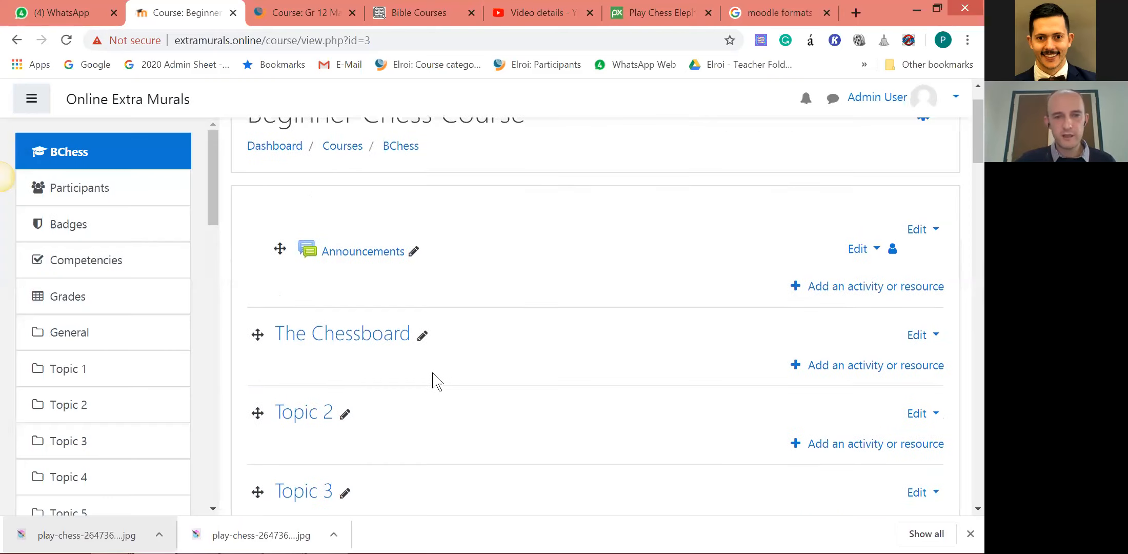
{"action": "scroll", "coordinate": [436, 381], "scroll_direction": "down", "scroll_amount": 1}
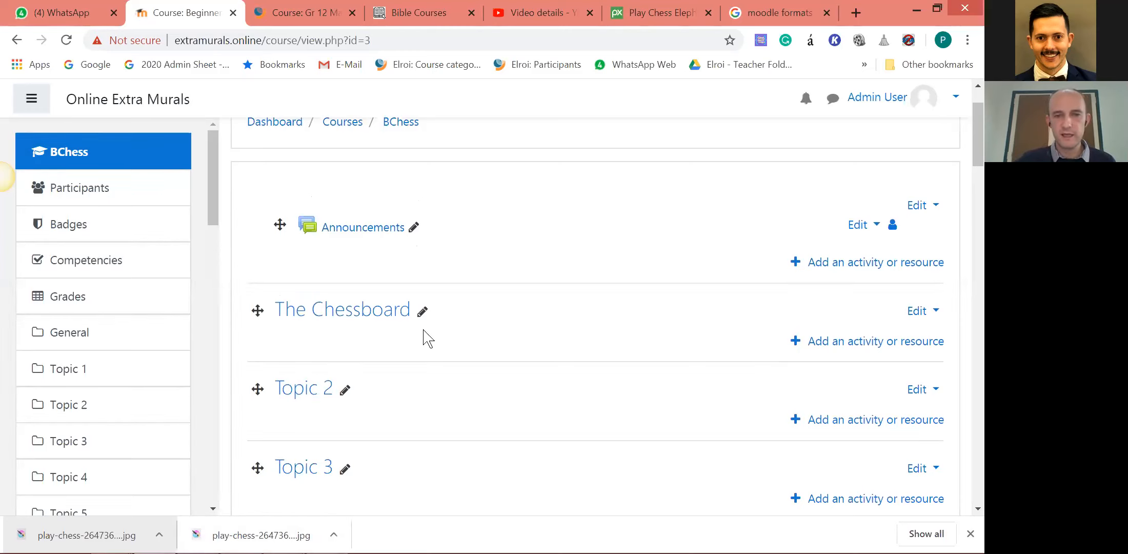
{"action": "left_click_drag", "start_coordinate": [261, 535], "coordinate": [365, 345]}
{"action": "left_click", "coordinate": [529, 396]}
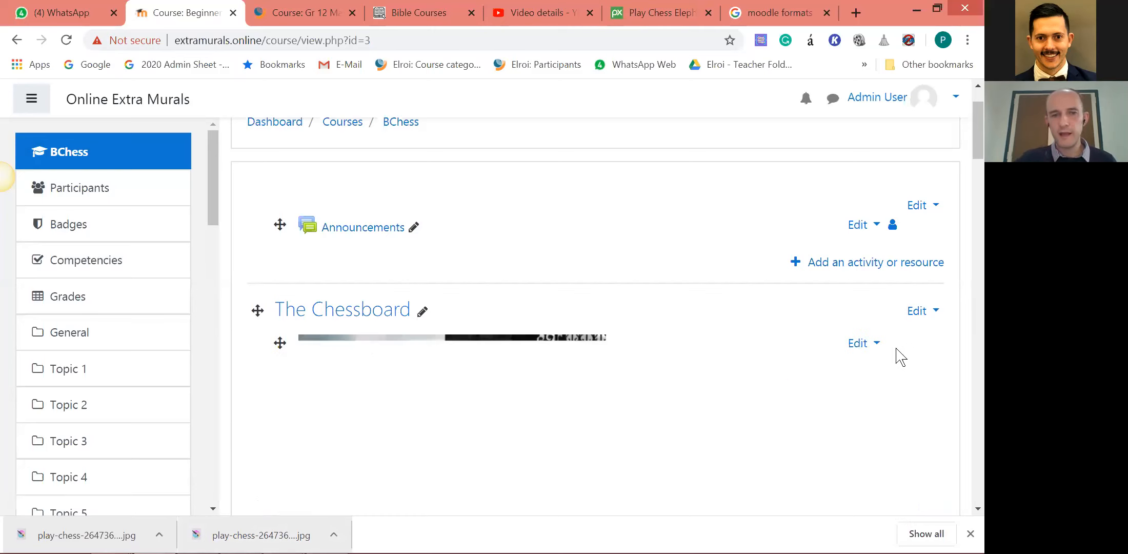
{"action": "scroll", "coordinate": [931, 367], "scroll_direction": "down", "scroll_amount": 4}
{"action": "scroll", "coordinate": [871, 334], "scroll_direction": "up", "scroll_amount": 3}
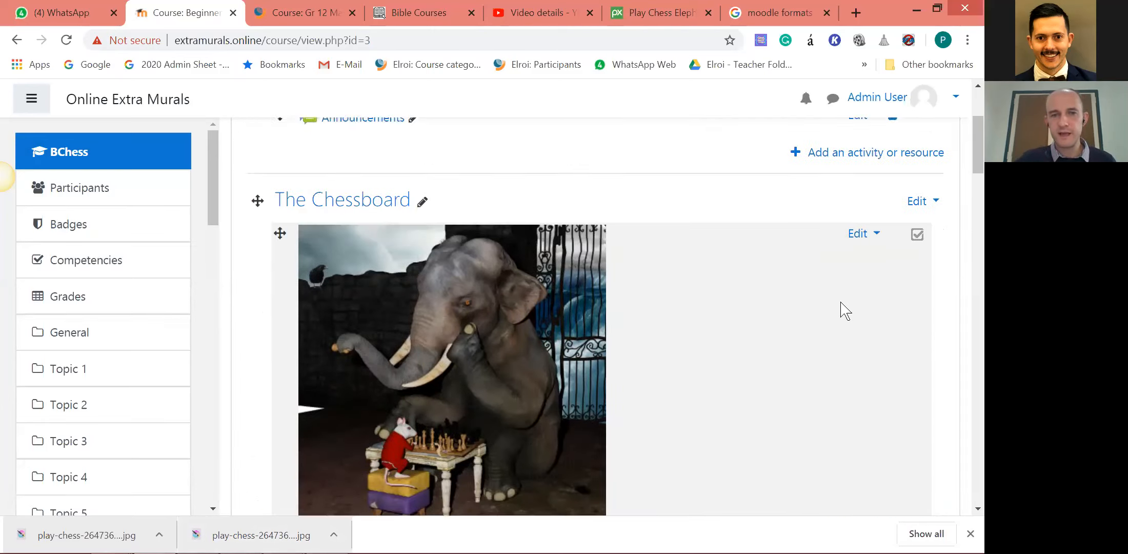
{"action": "scroll", "coordinate": [479, 318], "scroll_direction": "down", "scroll_amount": 3}
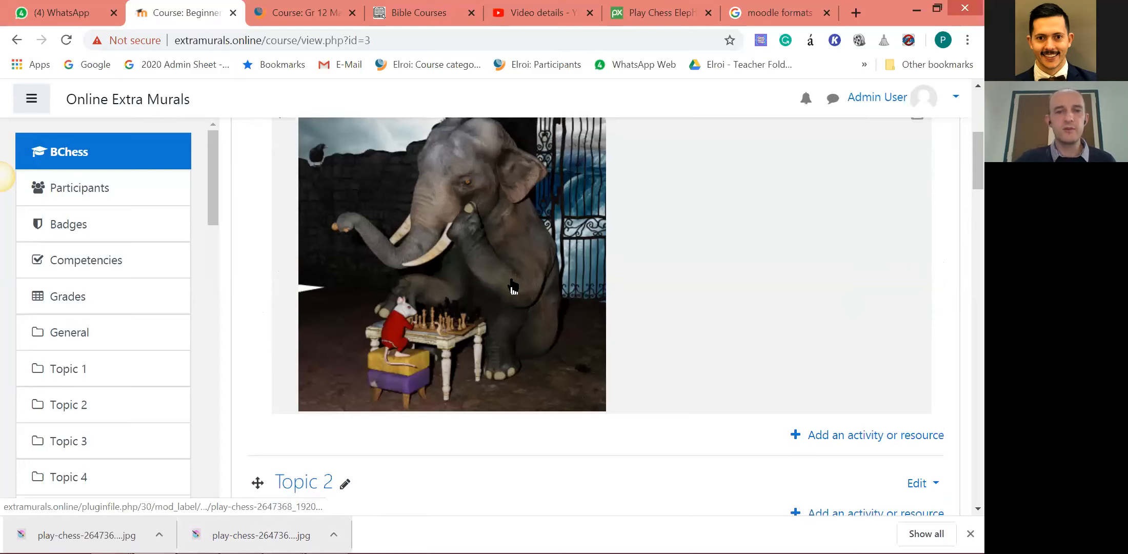
{"action": "scroll", "coordinate": [874, 205], "scroll_direction": "up", "scroll_amount": 2}
Delete the play-chess image from The Chessboard section and confirm the deletion.
{"action": "left_click", "coordinate": [872, 193]}
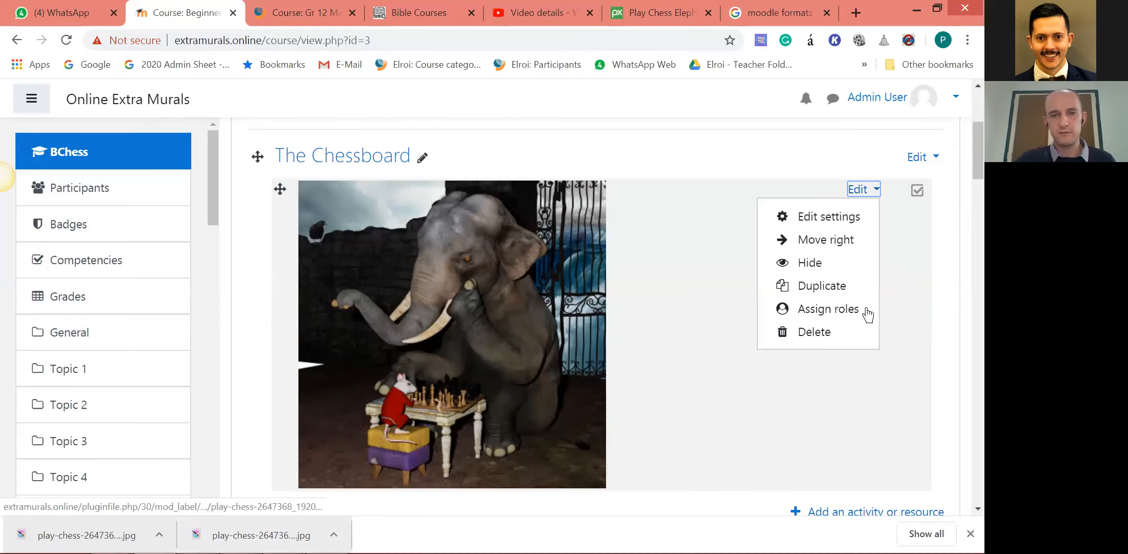
{"action": "left_click", "coordinate": [831, 333]}
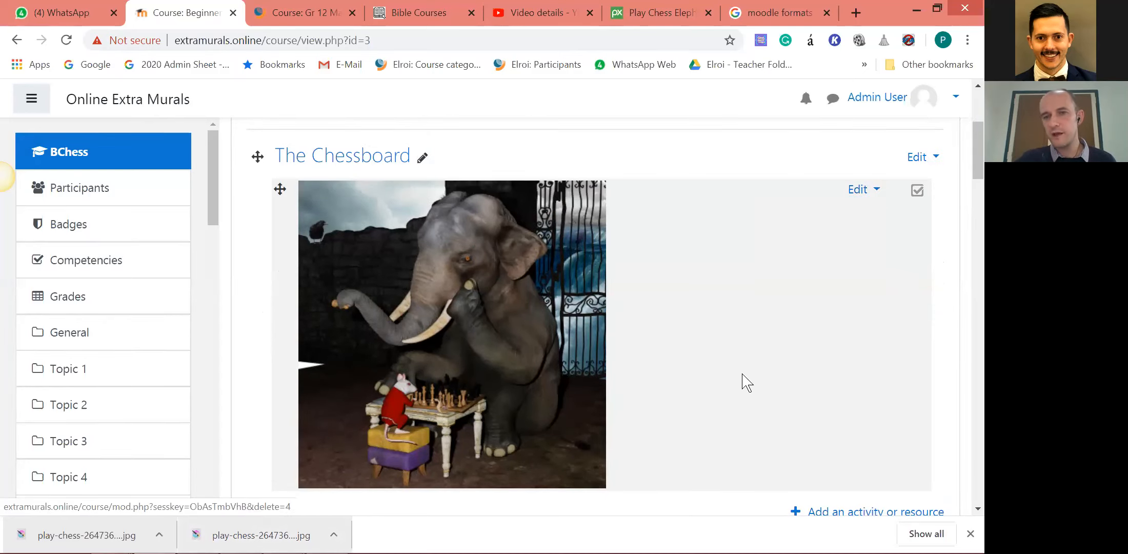
{"action": "left_click", "coordinate": [419, 375]}
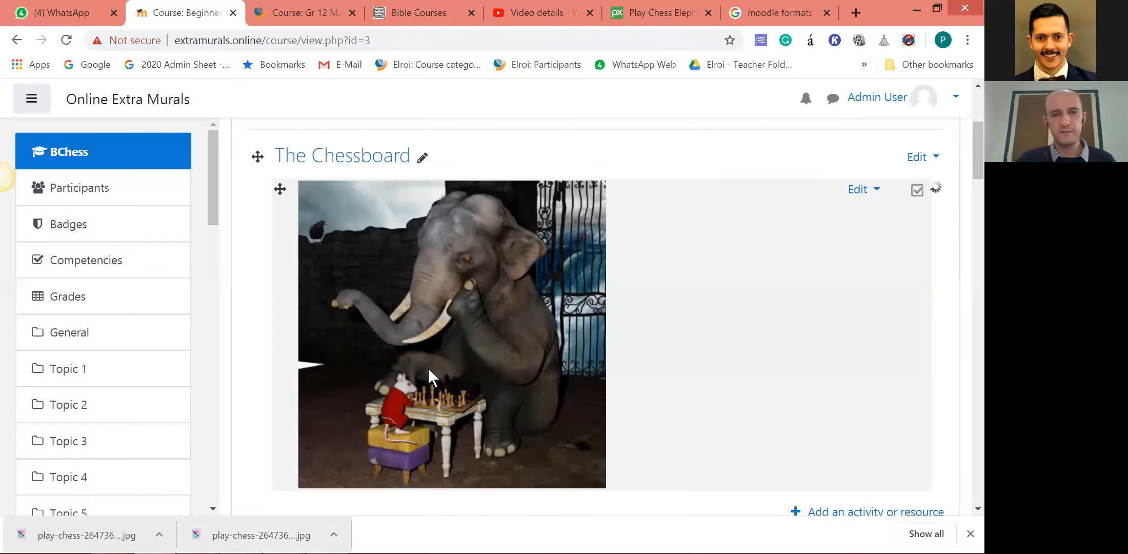
Open the activity or resource chooser for The Chessboard section and examine its Activities and Resources groups.
{"action": "scroll", "coordinate": [718, 246], "scroll_direction": "up", "scroll_amount": 2}
{"action": "left_click", "coordinate": [845, 265]}
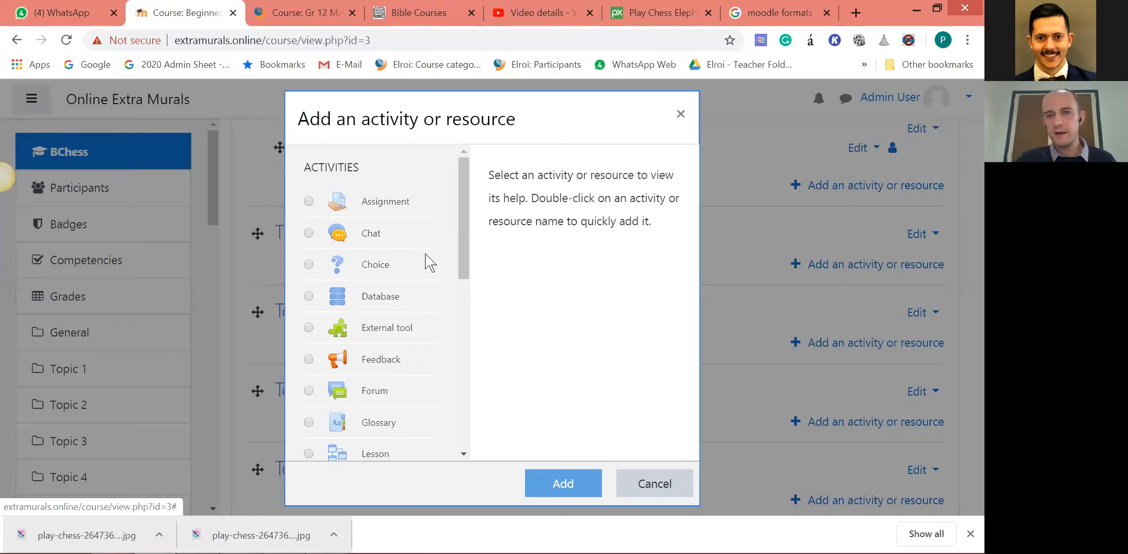
{"action": "mouse_move", "coordinate": [467, 257]}
{"action": "left_mouse_down"}
{"action": "mouse_move", "coordinate": [461, 392]}
{"action": "mouse_move", "coordinate": [468, 237]}
{"action": "left_mouse_up"}
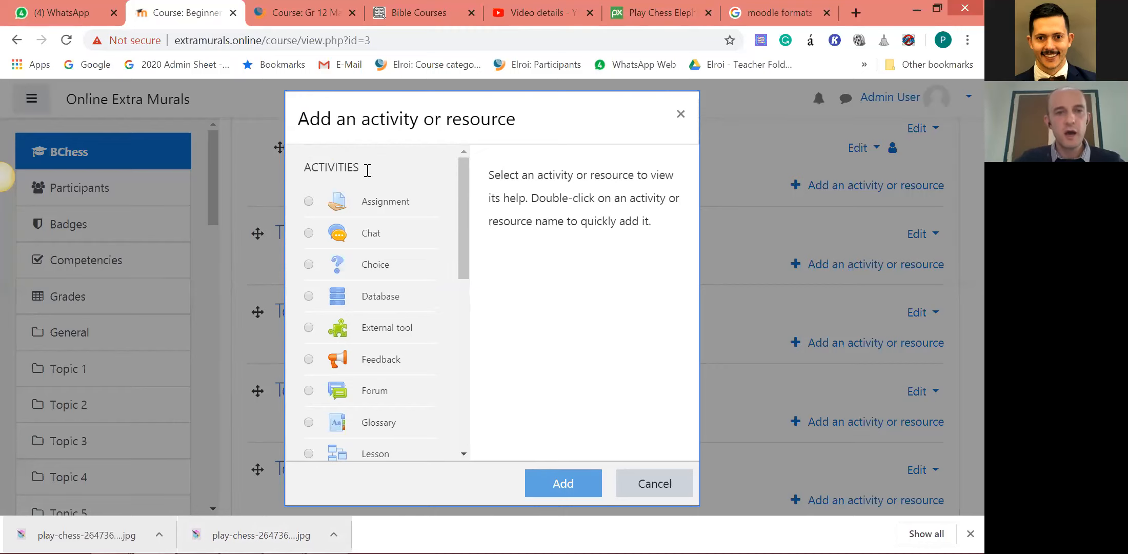
{"action": "double_click", "coordinate": [314, 174]}
{"action": "left_click_drag", "start_coordinate": [460, 202], "coordinate": [461, 371]}
{"action": "left_click_drag", "start_coordinate": [371, 219], "coordinate": [302, 212]}
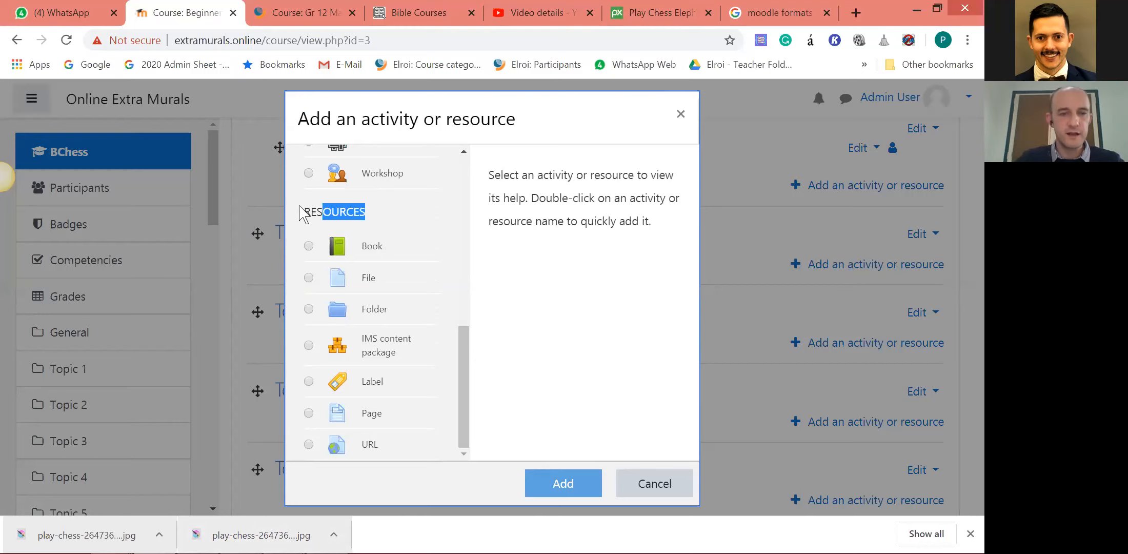
{"action": "left_click", "coordinate": [380, 216]}
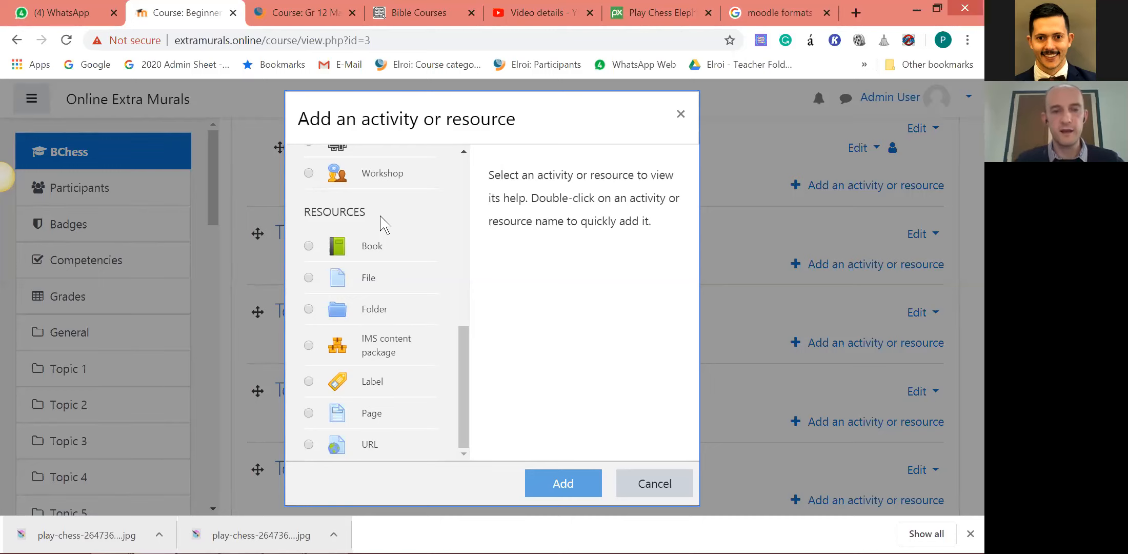
Read the descriptions of the Book, File, Folder, IMS content package and Label resources and compare them with the course page.
{"action": "left_click", "coordinate": [376, 241]}
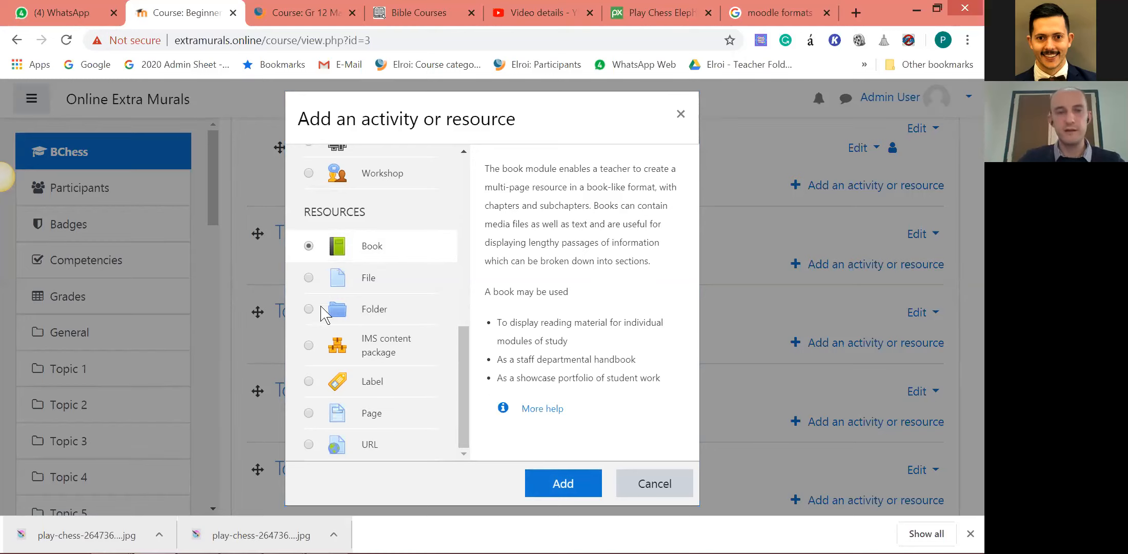
{"action": "left_click", "coordinate": [376, 285]}
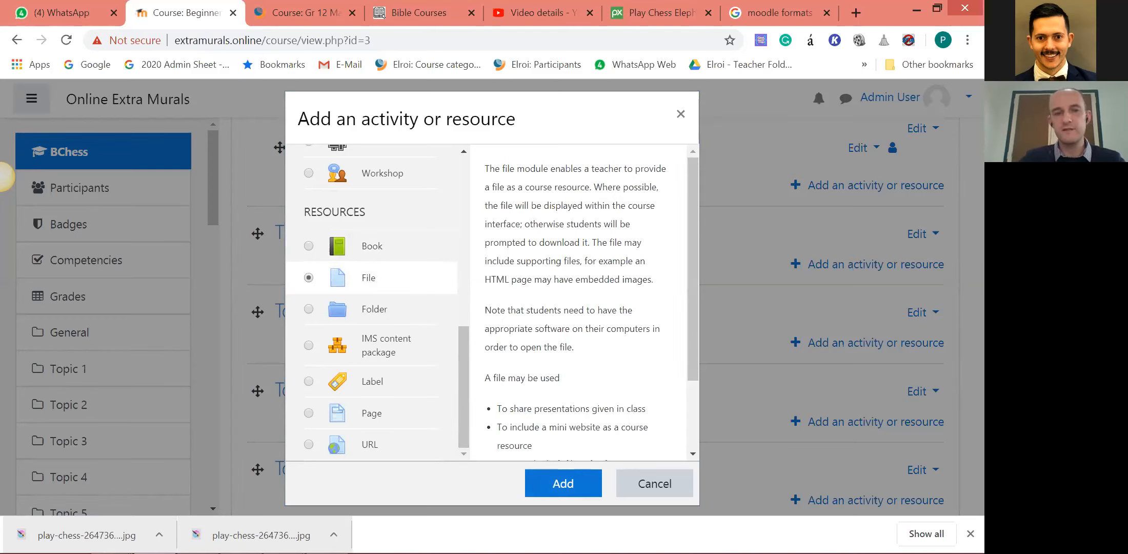
{"action": "mouse_move", "coordinate": [225, 543]}
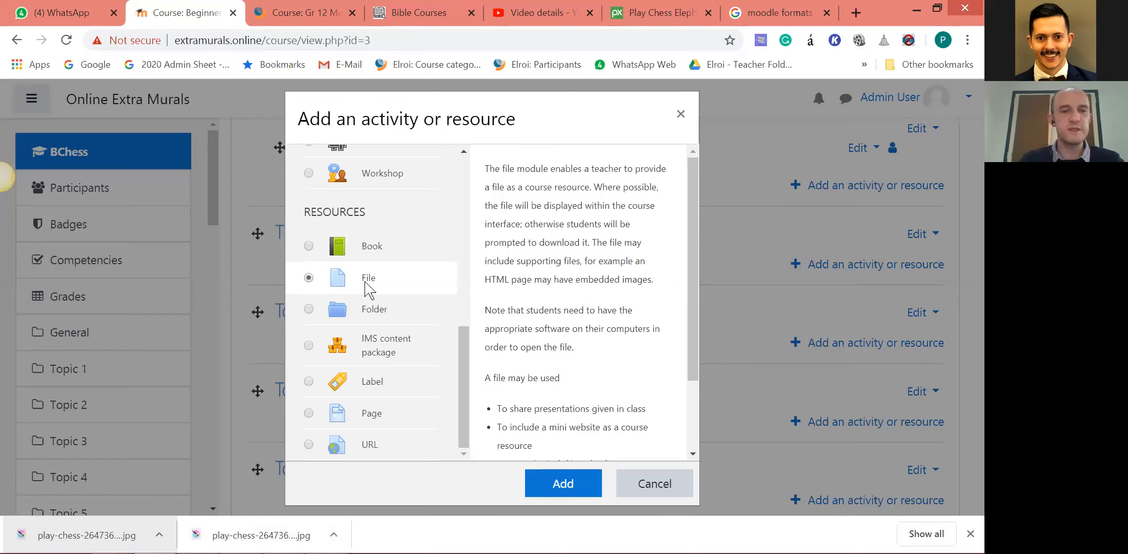
{"action": "left_click", "coordinate": [385, 314]}
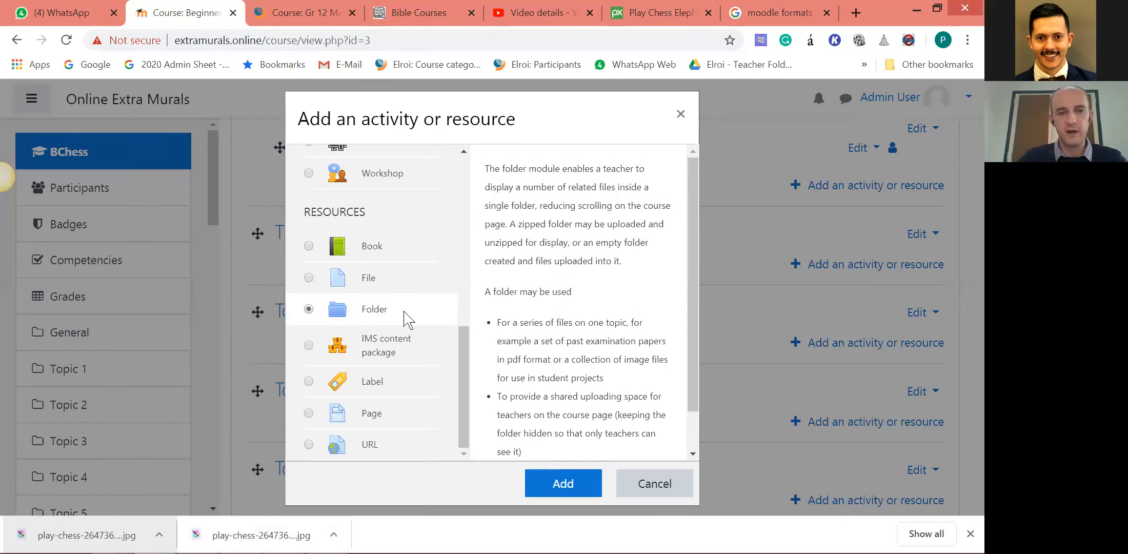
{"action": "left_click", "coordinate": [413, 357]}
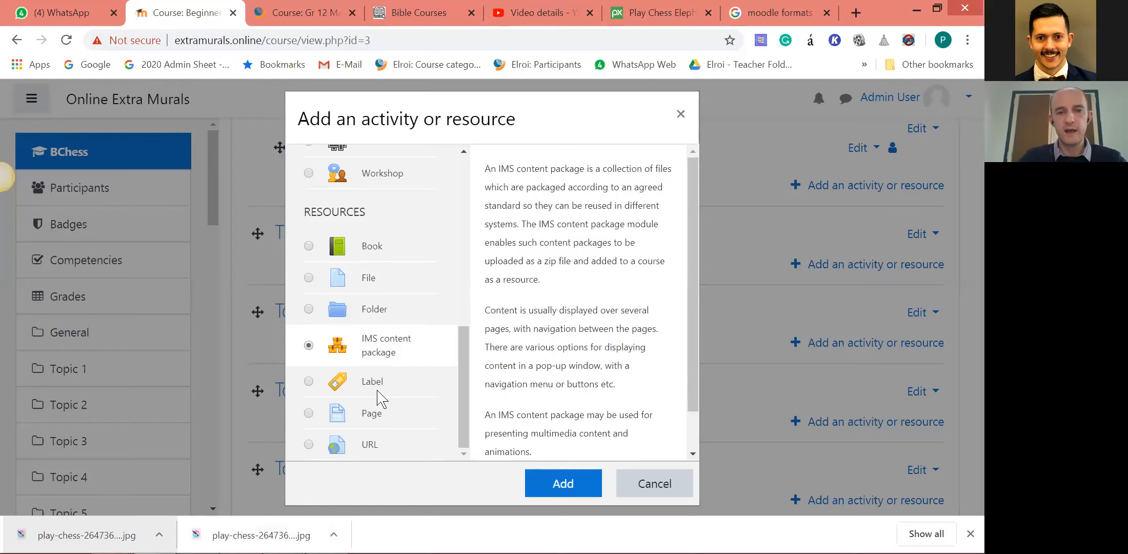
{"action": "left_click", "coordinate": [391, 382]}
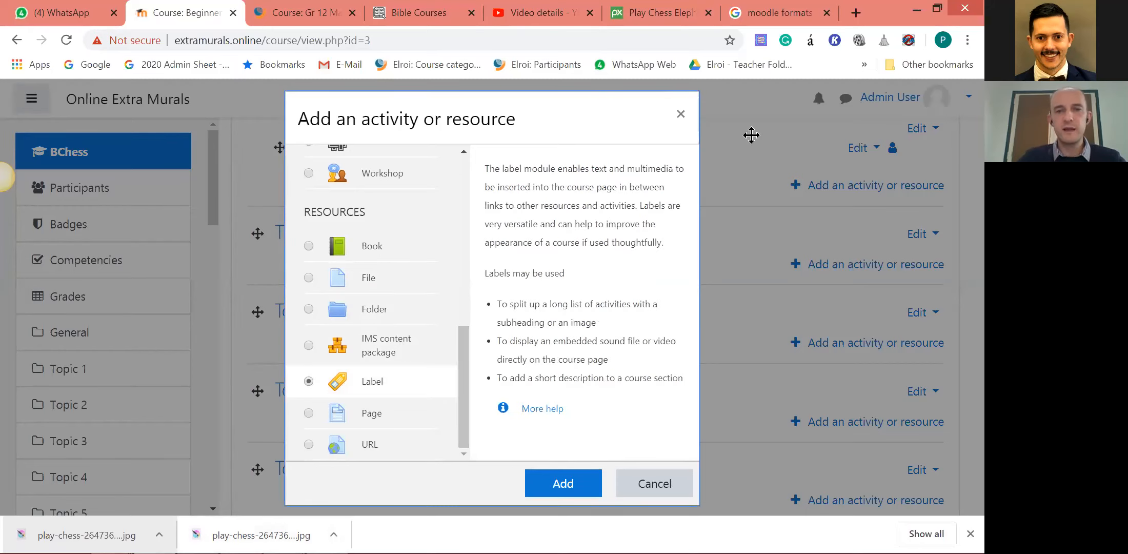
{"action": "left_click_drag", "start_coordinate": [540, 117], "coordinate": [752, 135]}
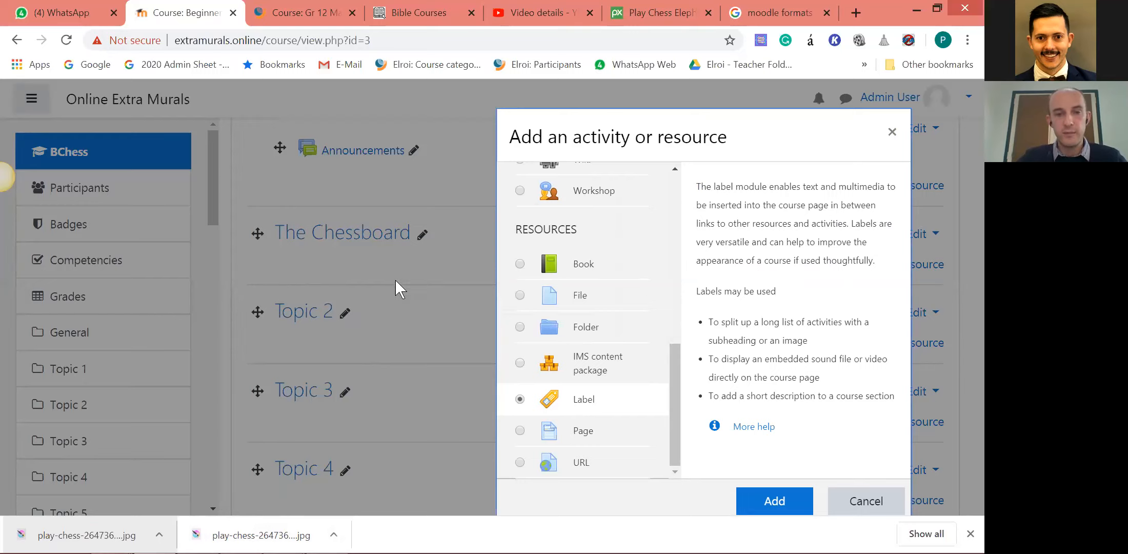
Add a new Page resource to The Chessboard section.
{"action": "left_click", "coordinate": [584, 434]}
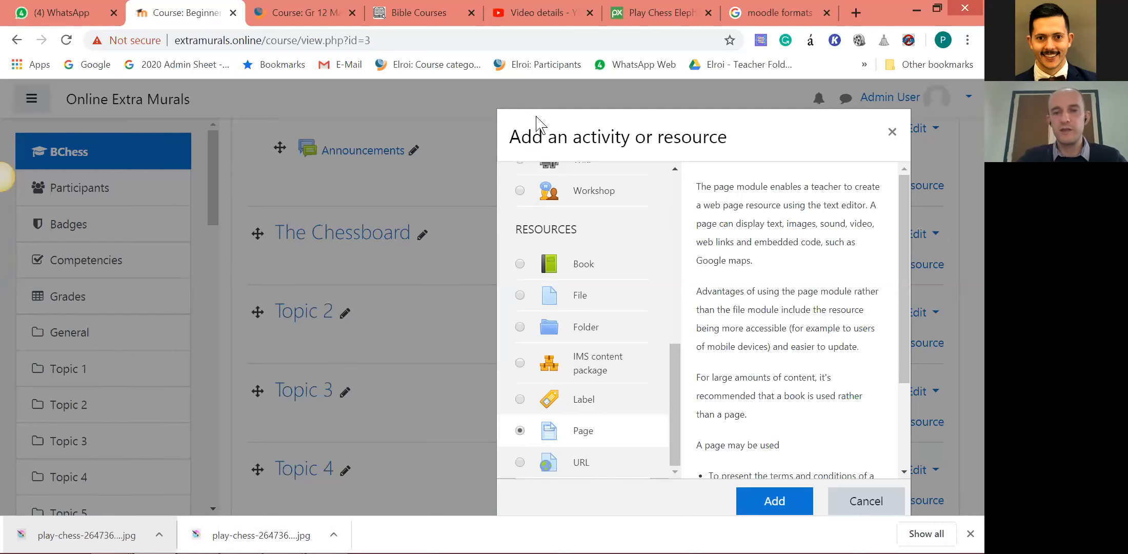
{"action": "left_click_drag", "start_coordinate": [684, 161], "coordinate": [481, 140]}
{"action": "left_click", "coordinate": [579, 480]}
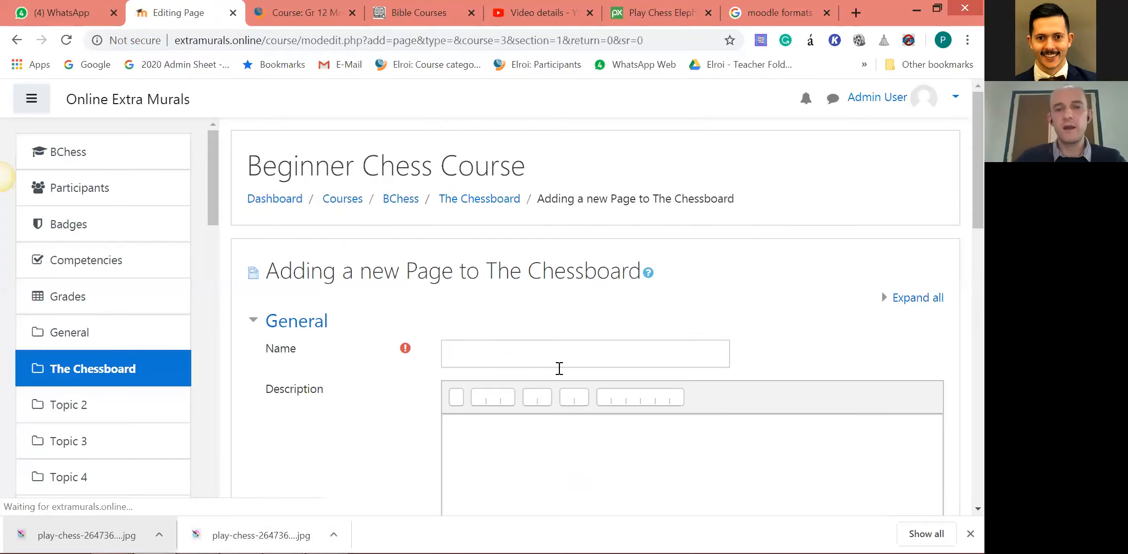
Expand the toolbar of the new Page's Description editor to examine all its formatting tools.
{"action": "left_click", "coordinate": [553, 343]}
{"action": "scroll", "coordinate": [554, 328], "scroll_direction": "down", "scroll_amount": 3}
{"action": "left_click", "coordinate": [558, 313]}
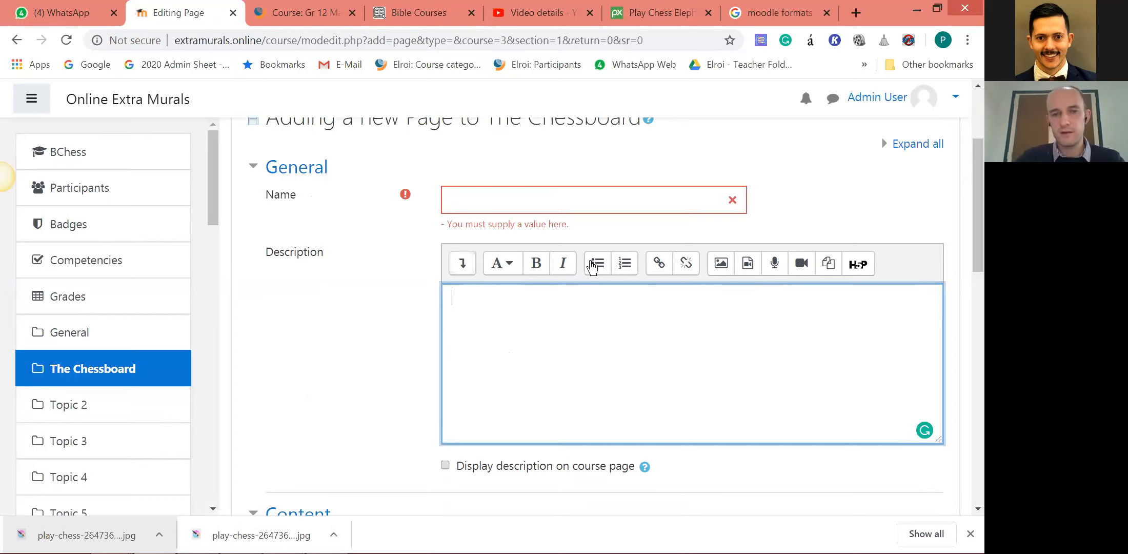
{"action": "left_click", "coordinate": [462, 263]}
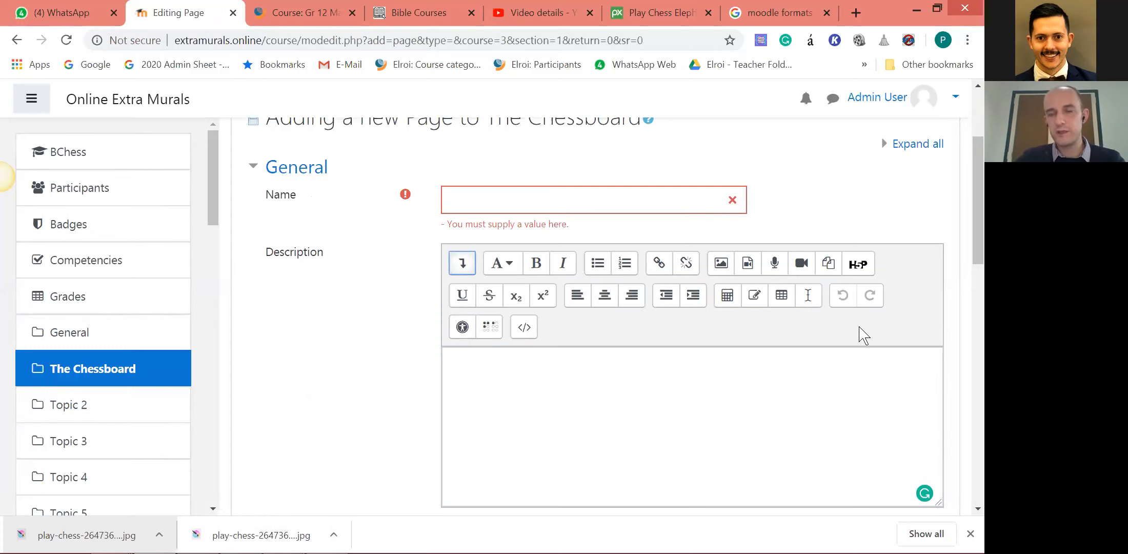
Close the Pixabay page and copy the video link of The Chessboard from its YouTube Studio details.
{"action": "left_click", "coordinate": [509, 382]}
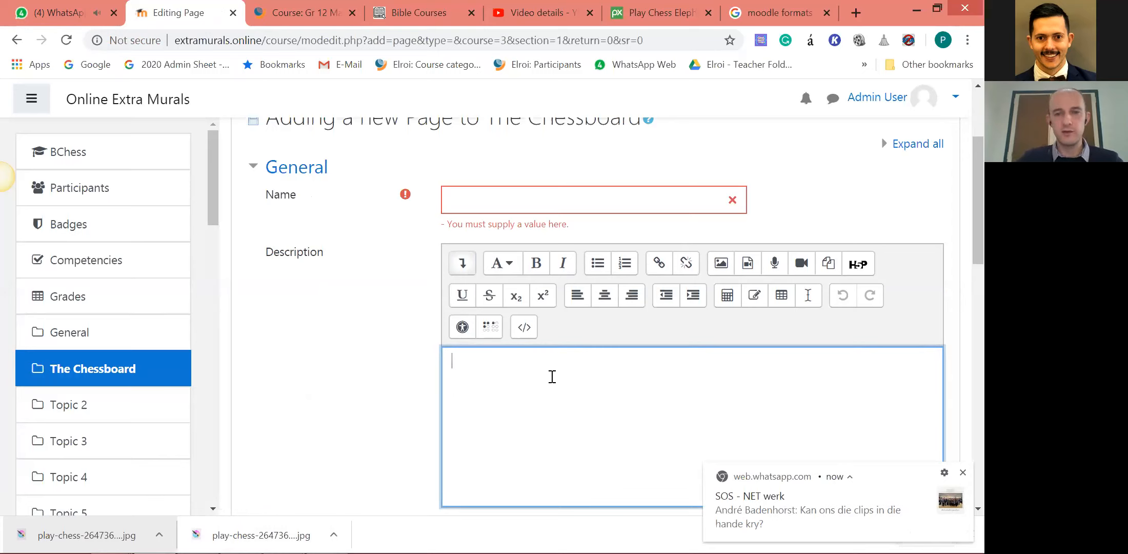
{"action": "left_click", "coordinate": [508, 200]}
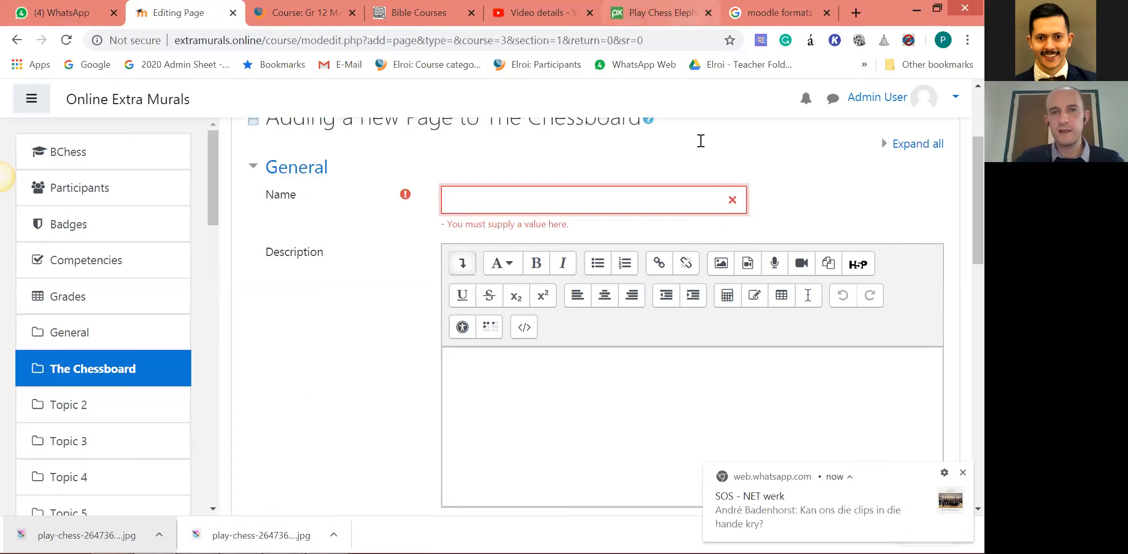
{"action": "left_click", "coordinate": [662, 13]}
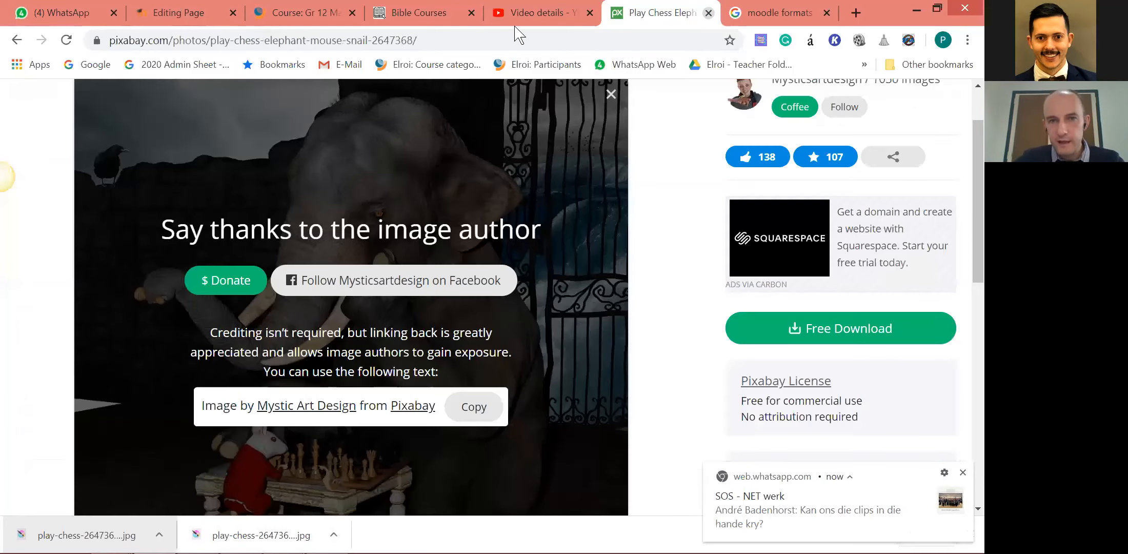
{"action": "left_click", "coordinate": [709, 13]}
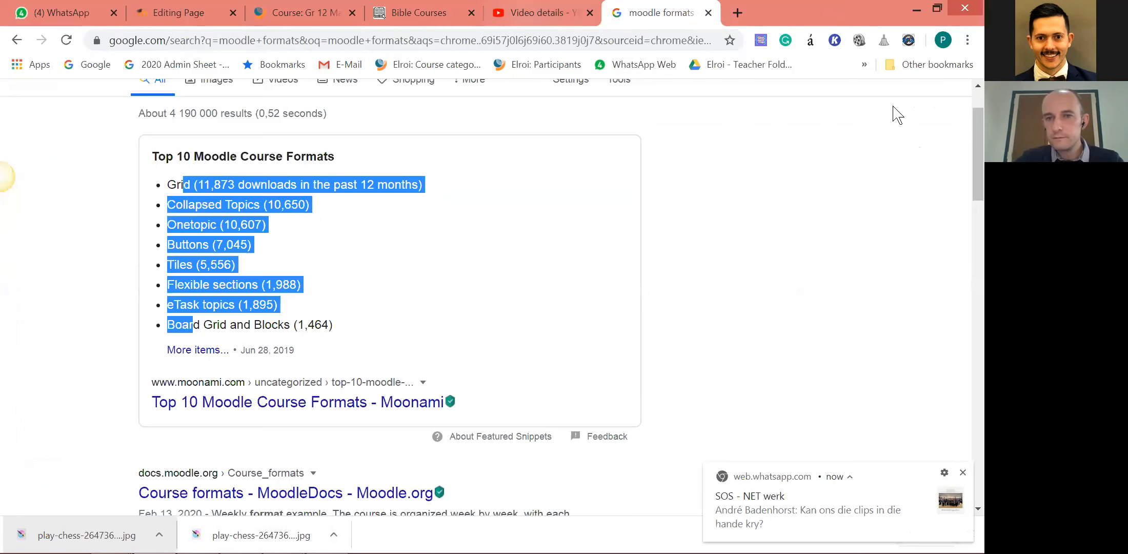
{"action": "left_click", "coordinate": [938, 8]}
{"action": "left_click", "coordinate": [747, 116]}
{"action": "double_click", "coordinate": [875, 124]}
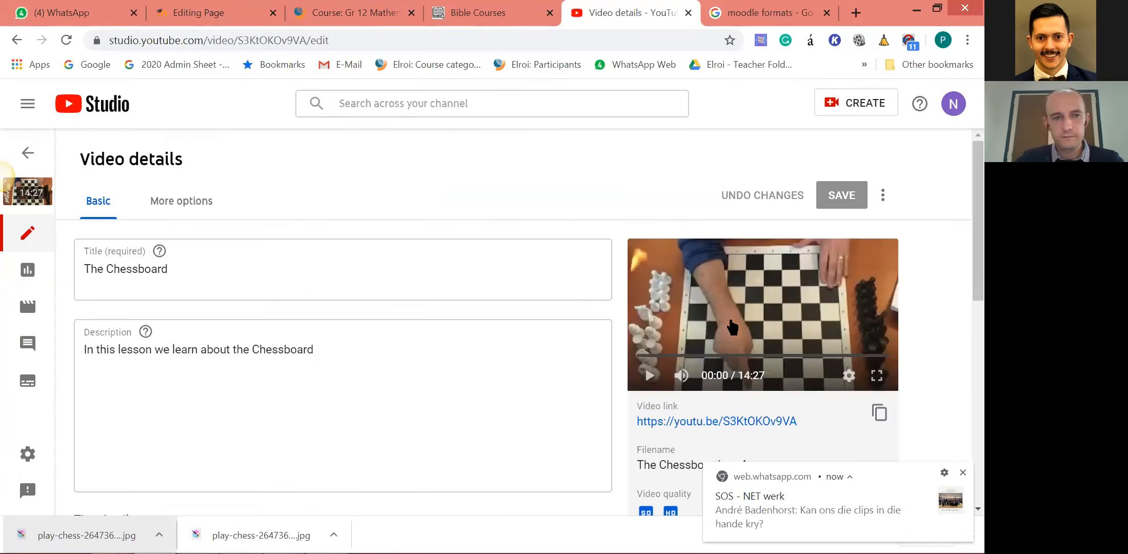
{"action": "right_click", "coordinate": [840, 344]}
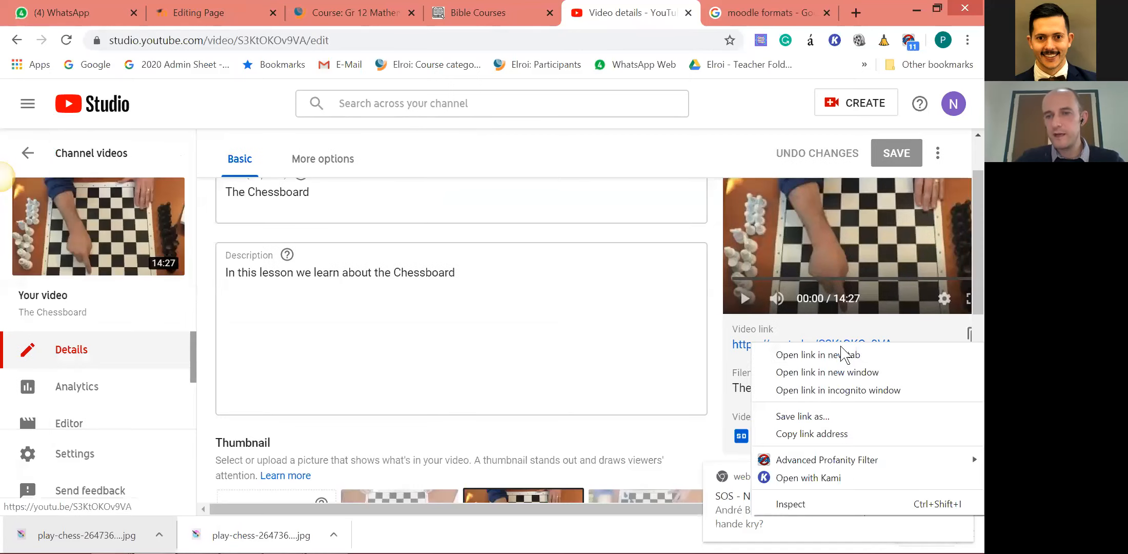
{"action": "left_click", "coordinate": [830, 435]}
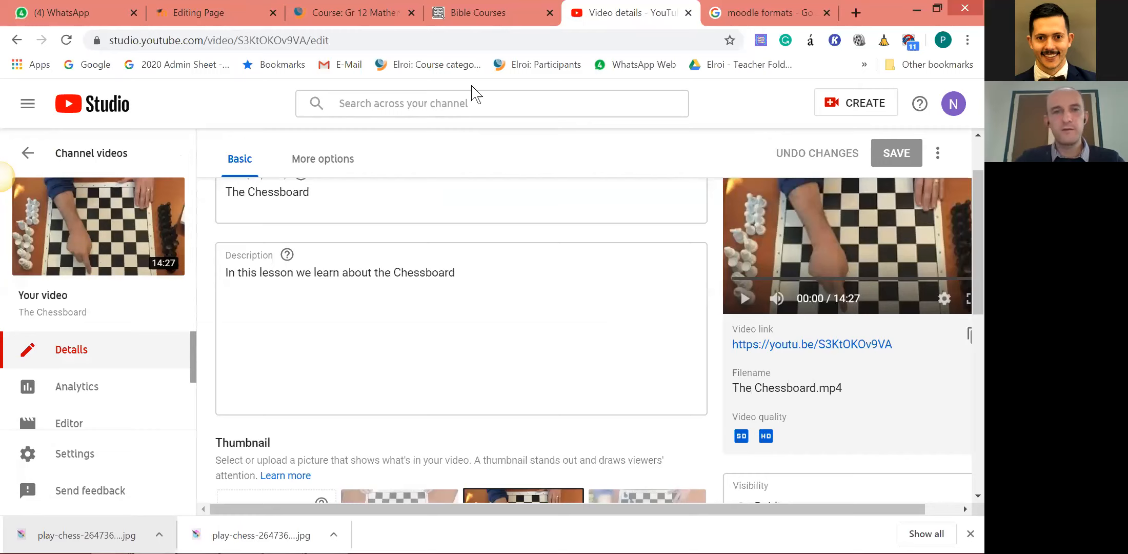
Return to the new Page's form in Online Extra Murals and name the page The Chessboard.
{"action": "left_click", "coordinate": [354, 13]}
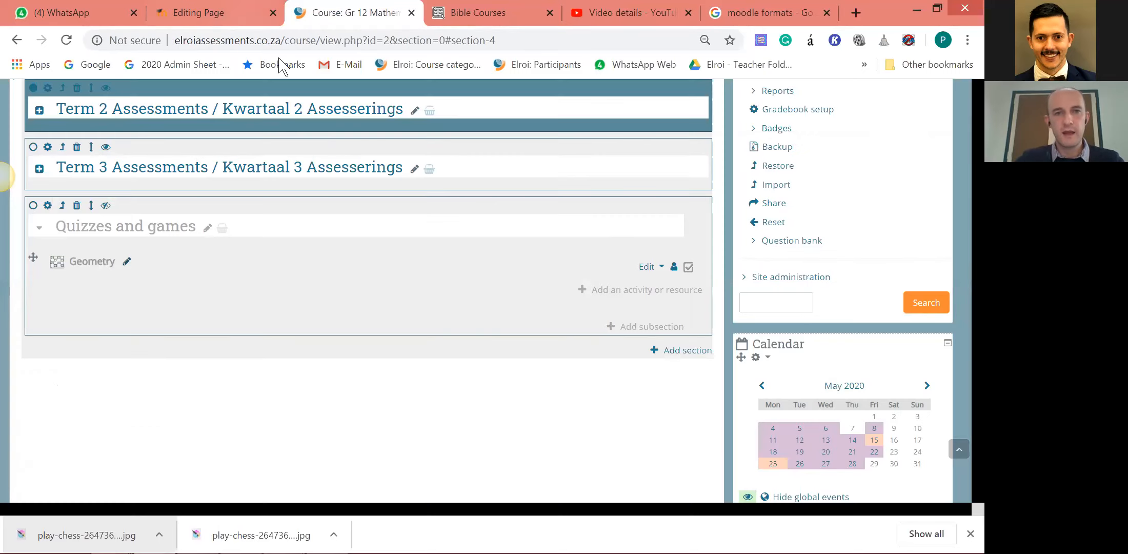
{"action": "left_click", "coordinate": [198, 15]}
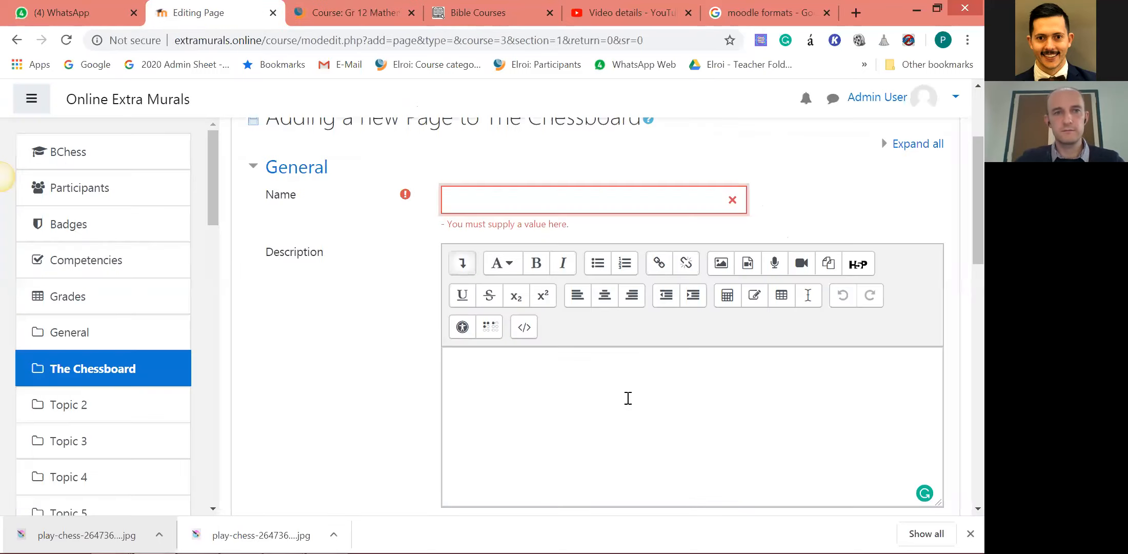
{"action": "key", "text": "ctrl+v"}
{"action": "left_click", "coordinate": [515, 393]}
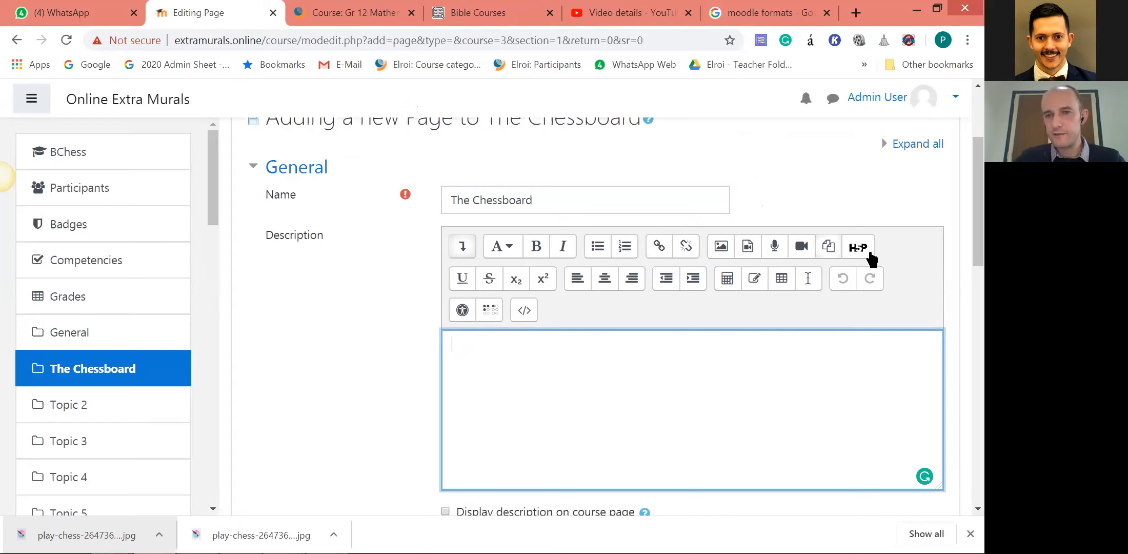
{"action": "left_click", "coordinate": [748, 249]}
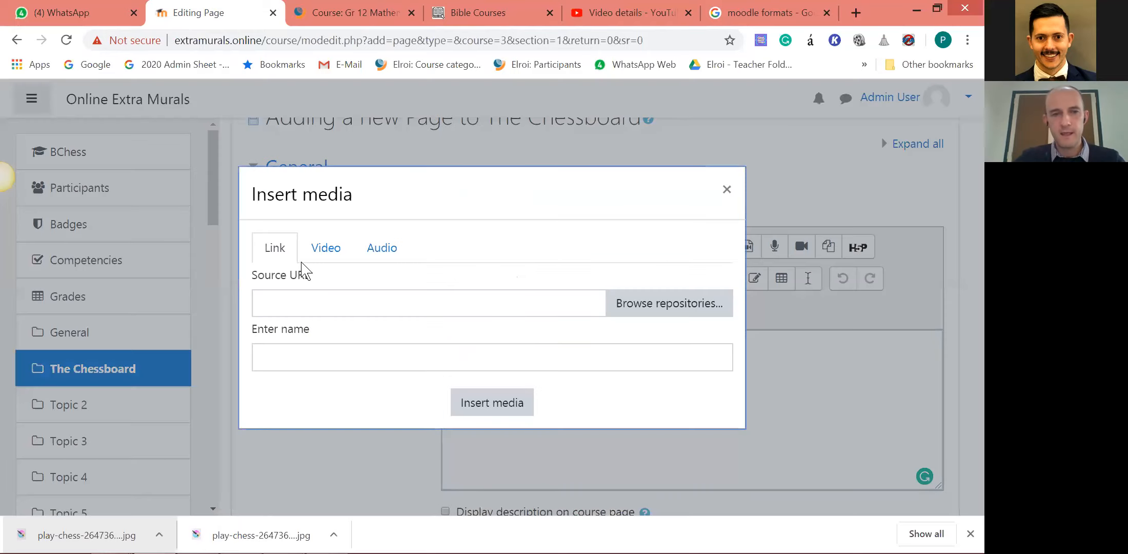
{"action": "left_click", "coordinate": [329, 250]}
{"action": "left_click", "coordinate": [342, 291]}
{"action": "key", "text": "ctrl+v"}
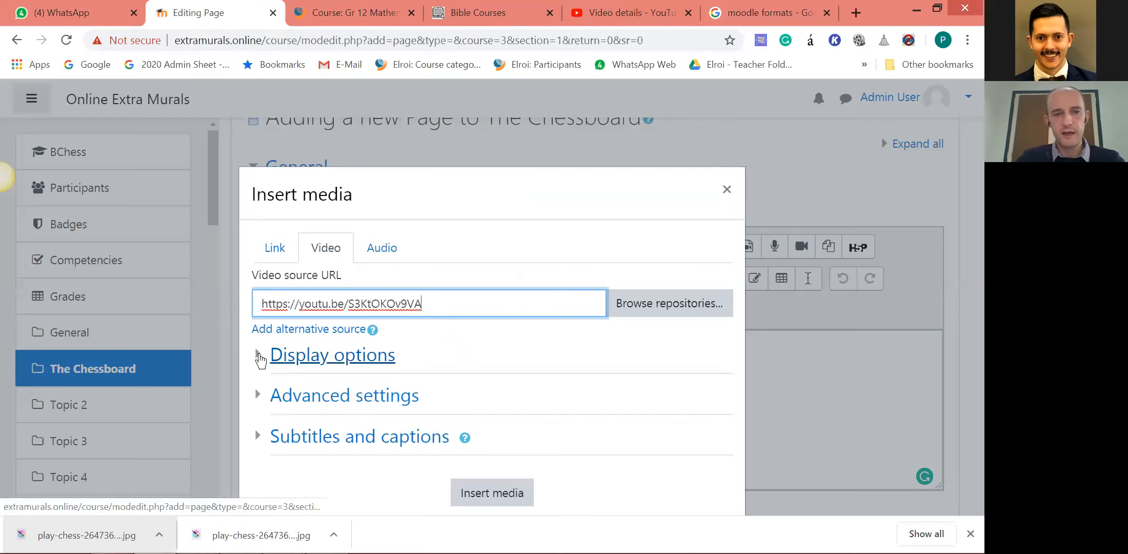
{"action": "left_click", "coordinate": [310, 364]}
{"action": "scroll", "coordinate": [310, 378], "scroll_direction": "down", "scroll_amount": 3}
{"action": "left_click", "coordinate": [412, 403]}
{"action": "scroll", "coordinate": [452, 436], "scroll_direction": "down", "scroll_amount": 2}
{"action": "left_click", "coordinate": [488, 493]}
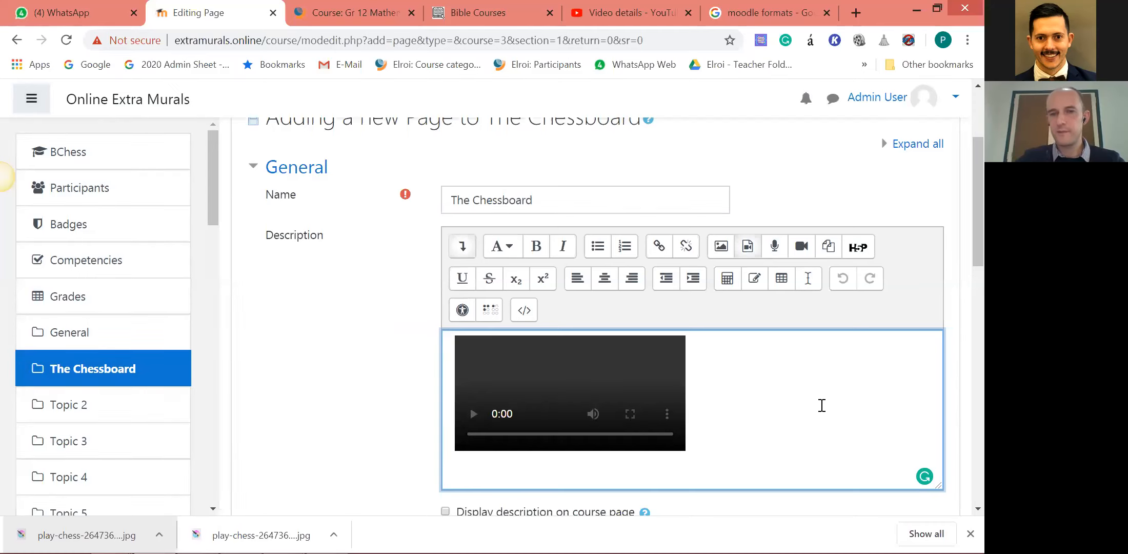
Remove the inserted video from the new Page's Description.
{"action": "scroll", "coordinate": [822, 405], "scroll_direction": "down", "scroll_amount": 10}
{"action": "scroll", "coordinate": [544, 434], "scroll_direction": "up", "scroll_amount": 3}
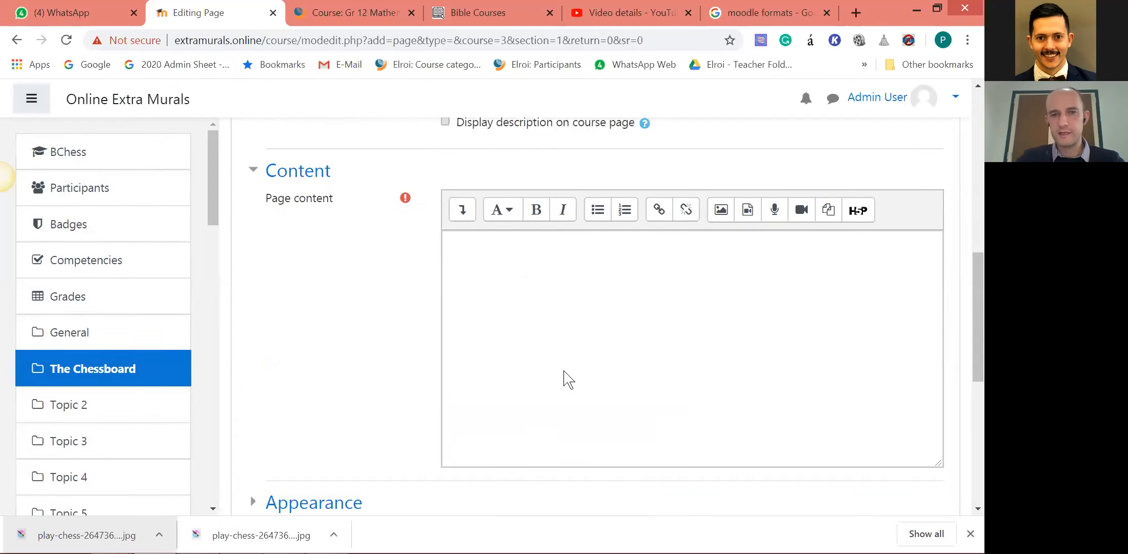
{"action": "scroll", "coordinate": [569, 380], "scroll_direction": "up", "scroll_amount": 5}
{"action": "key", "text": "ctrl+a"}
{"action": "key", "text": "BackSpace"}
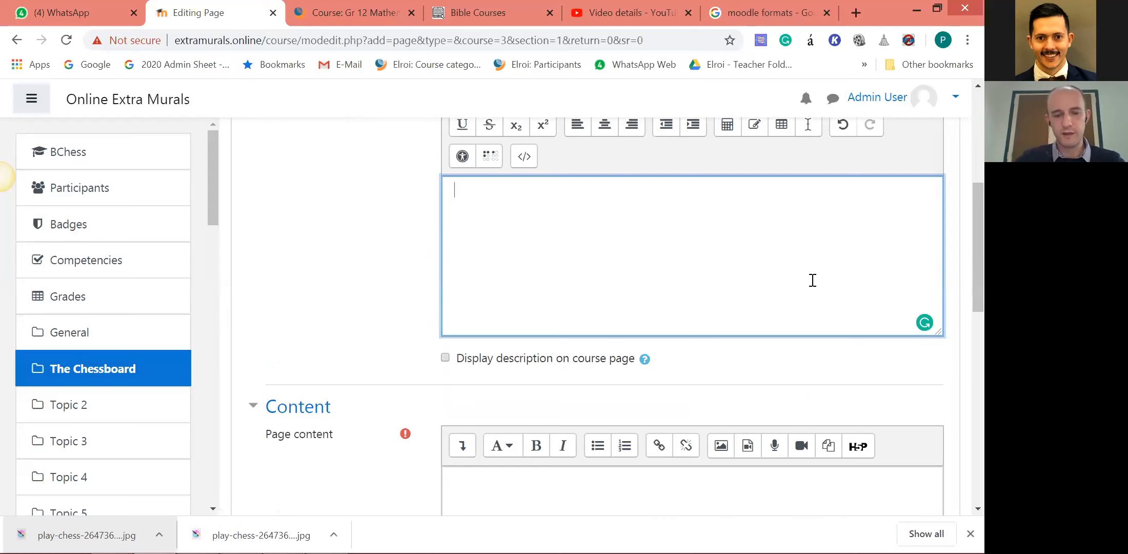
{"action": "left_click", "coordinate": [551, 493]}
{"action": "left_click", "coordinate": [585, 262]}
{"action": "scroll", "coordinate": [556, 280], "scroll_direction": "up", "scroll_amount": 3}
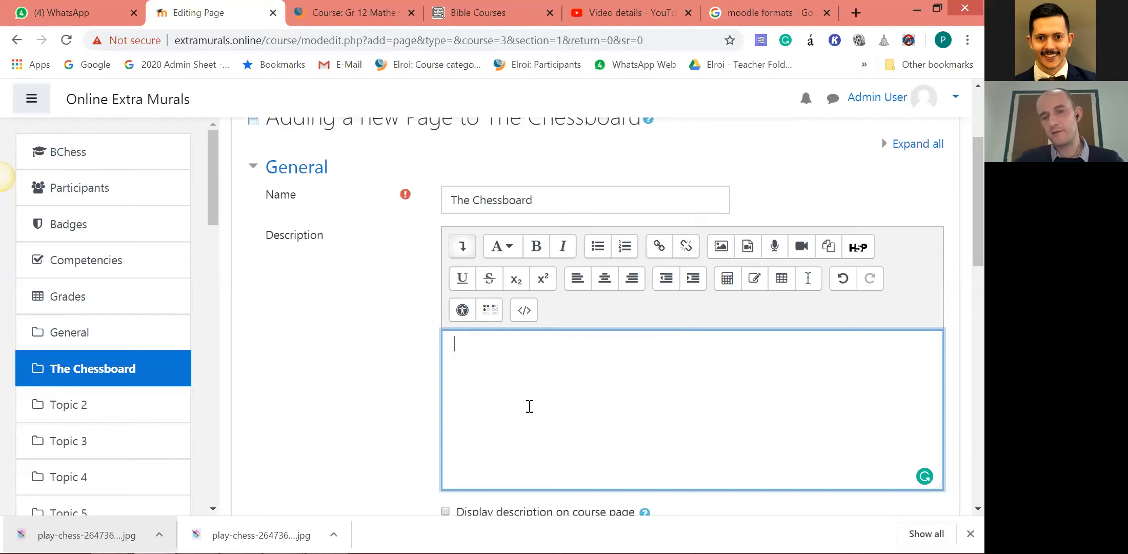
Open the media insertion dialog for the Page content and choose Video as the media type.
{"action": "scroll", "coordinate": [645, 395], "scroll_direction": "down", "scroll_amount": 2}
{"action": "scroll", "coordinate": [589, 317], "scroll_direction": "up", "scroll_amount": 1}
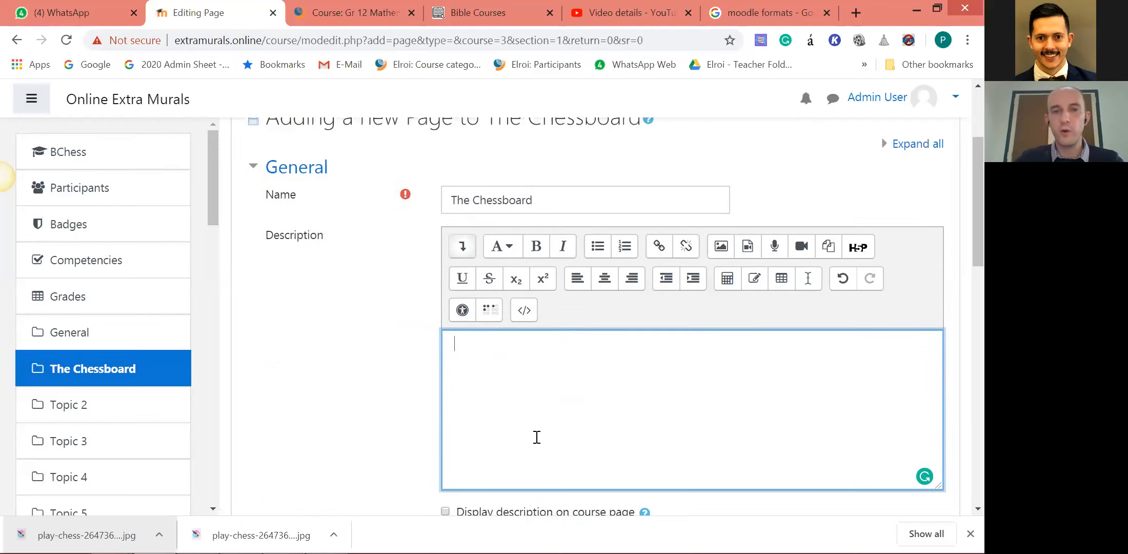
{"action": "scroll", "coordinate": [650, 404], "scroll_direction": "down", "scroll_amount": 2}
{"action": "scroll", "coordinate": [540, 356], "scroll_direction": "down", "scroll_amount": 1}
{"action": "left_click", "coordinate": [502, 407]}
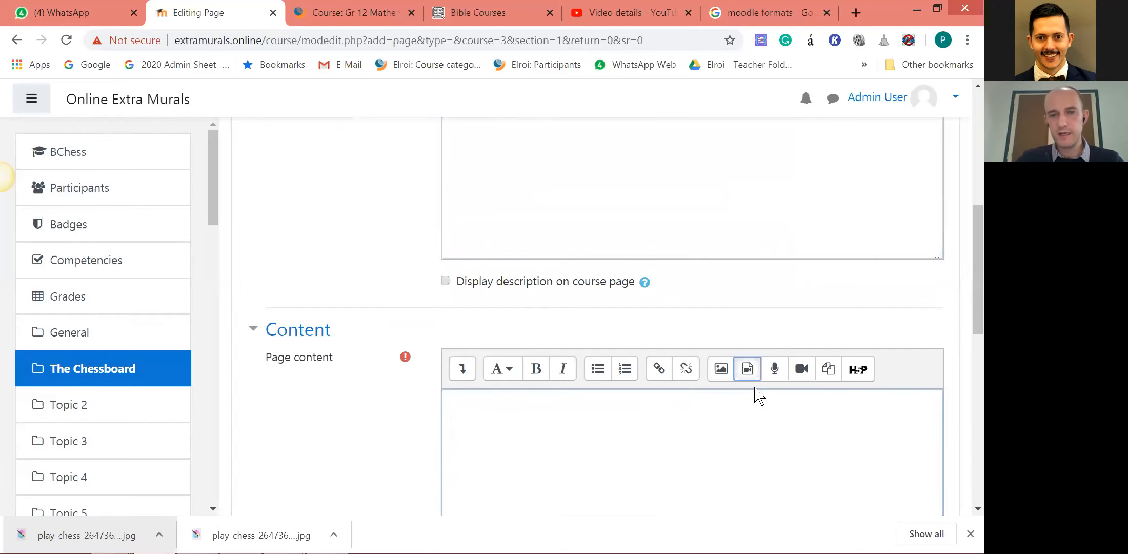
{"action": "left_click", "coordinate": [748, 371]}
{"action": "left_click", "coordinate": [327, 248]}
{"action": "left_click", "coordinate": [326, 306]}
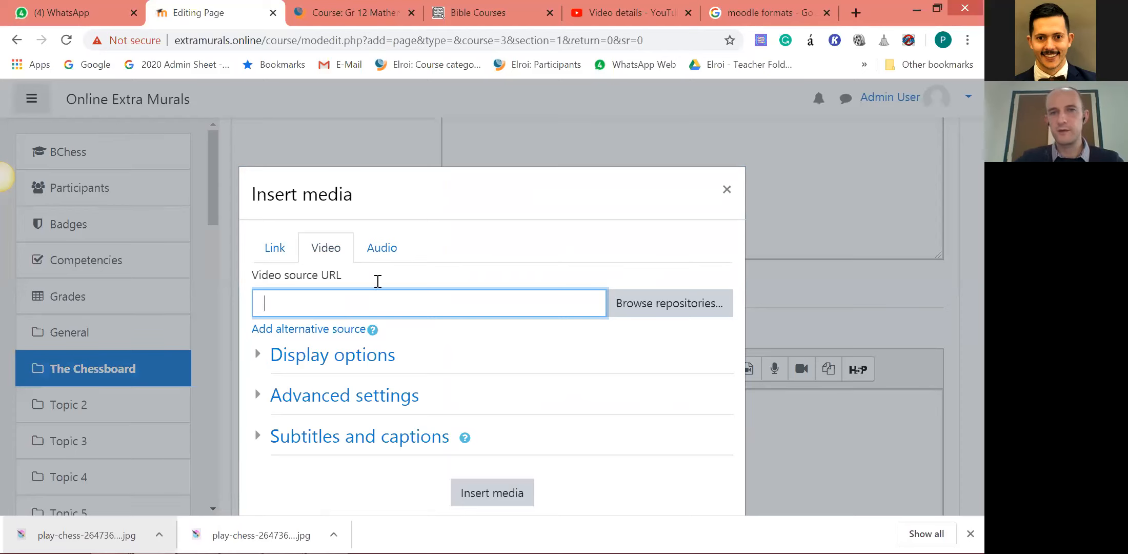
Copy the link address of The Chessboard video from YouTube Studio again and return to the Page form.
{"action": "key", "text": "alt+Tab"}
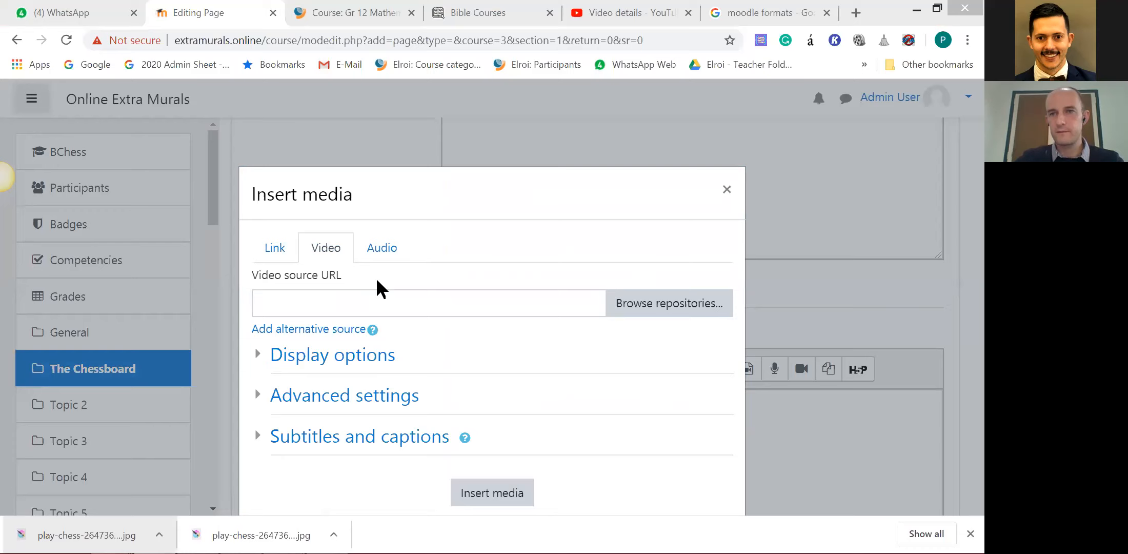
{"action": "key", "text": "alt+Tab"}
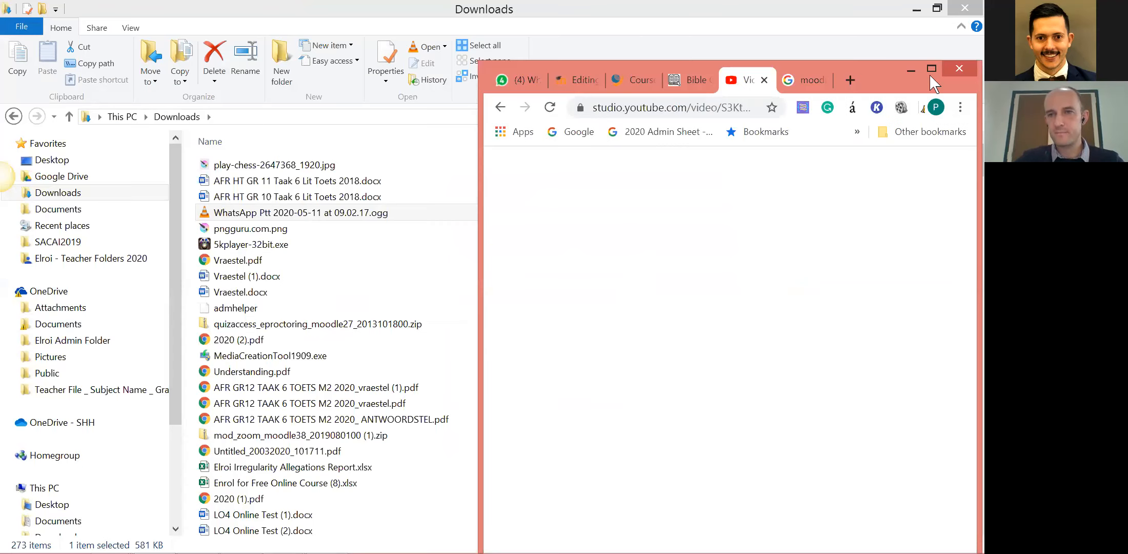
{"action": "key", "text": "super+Up"}
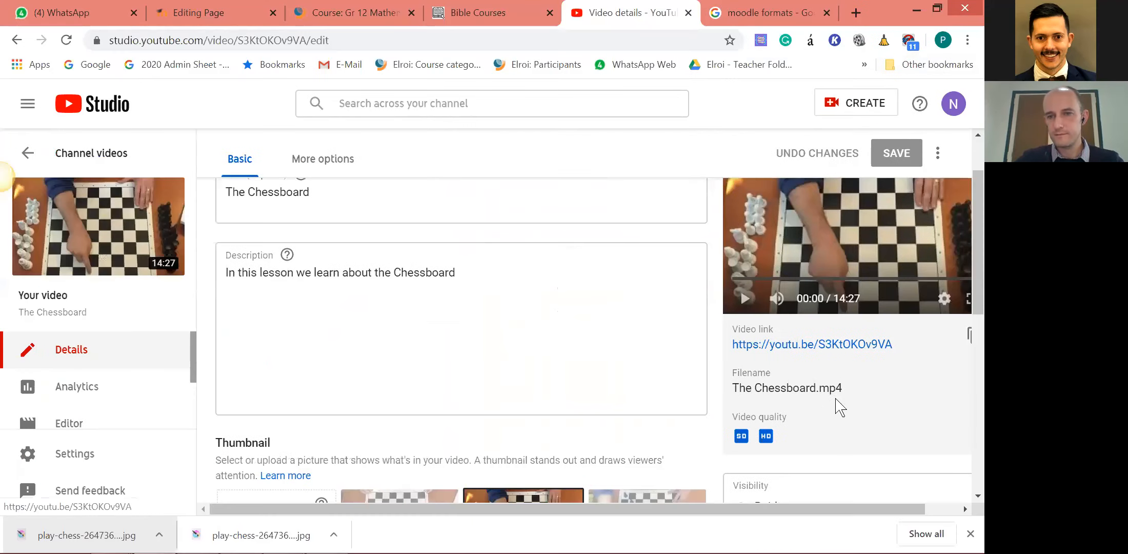
{"action": "right_click", "coordinate": [820, 344]}
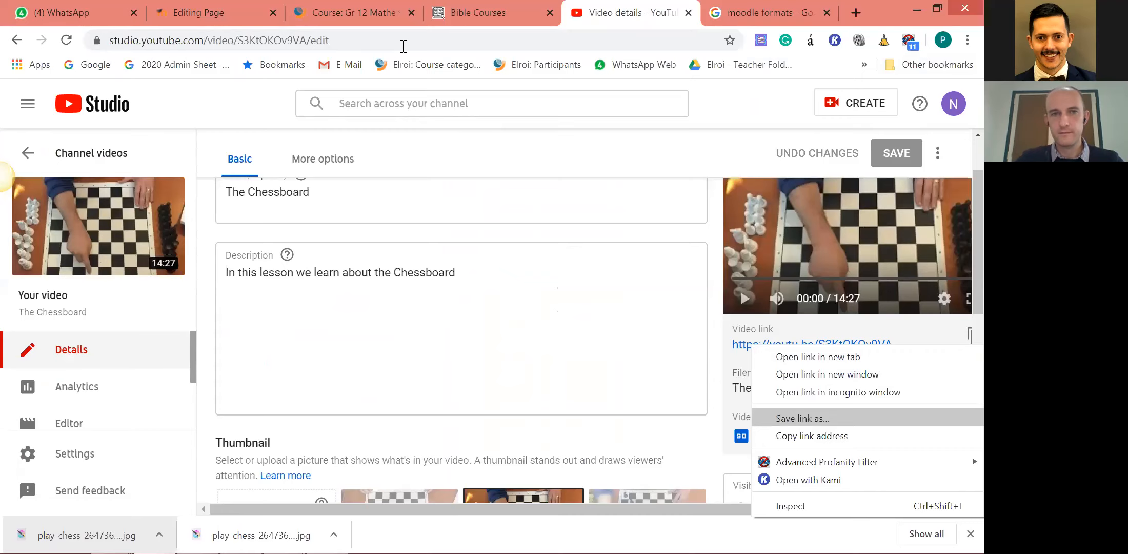
{"action": "left_click", "coordinate": [231, 13]}
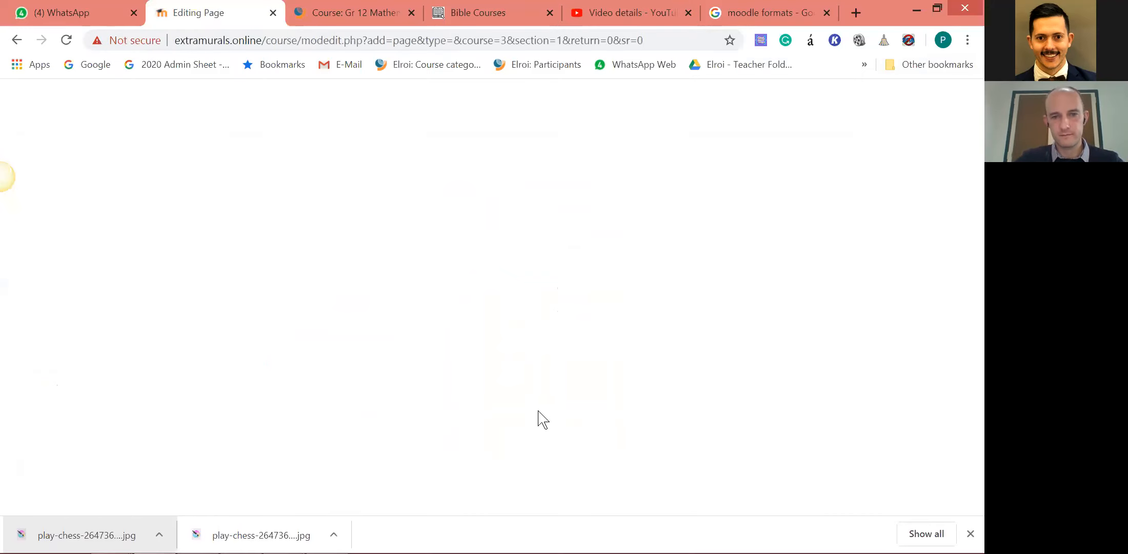
{"action": "key", "text": "ctrl+v"}
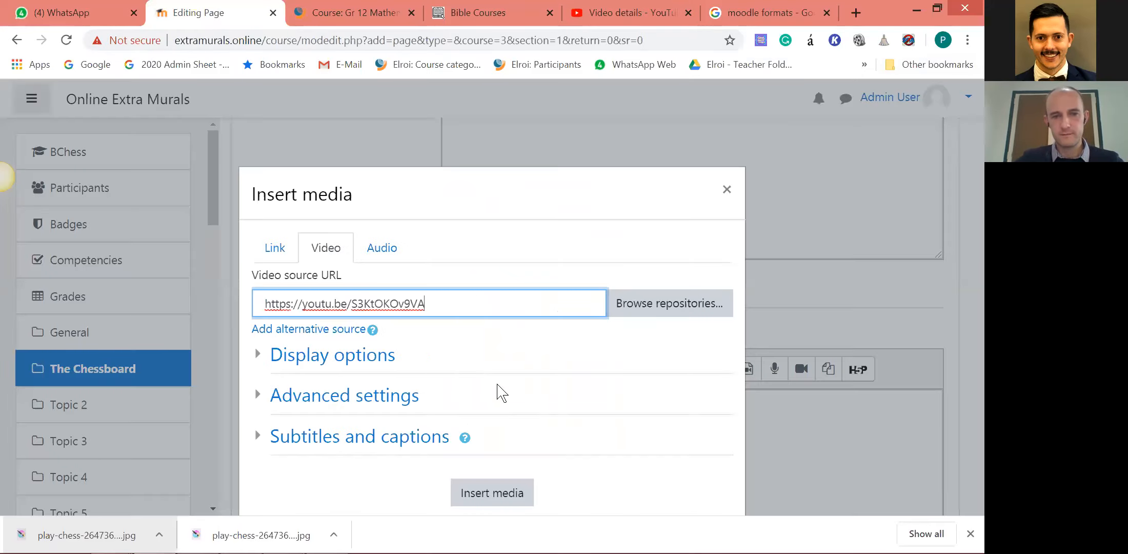
{"action": "left_click", "coordinate": [510, 490]}
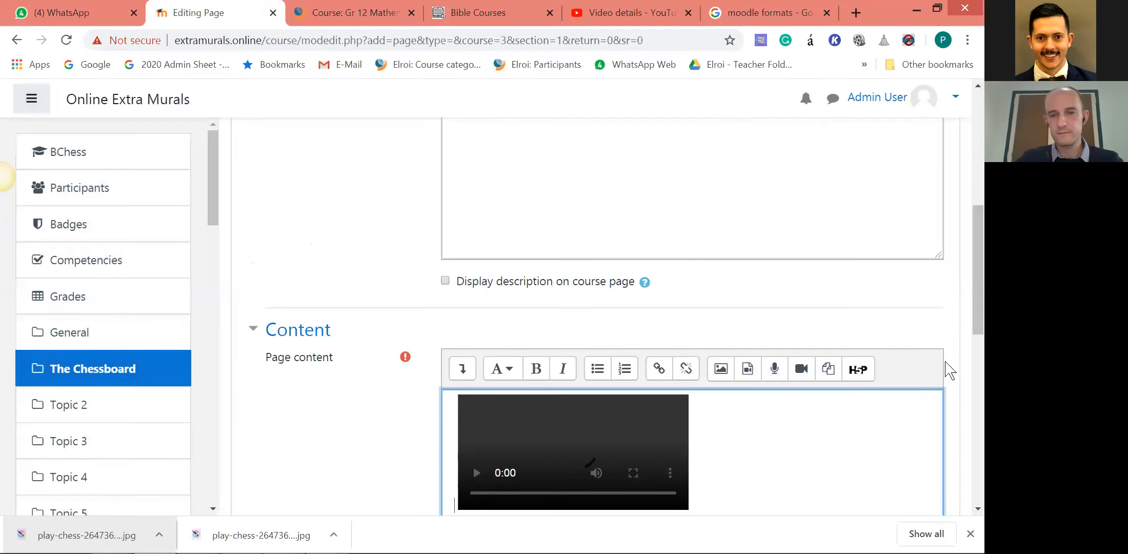
{"action": "scroll", "coordinate": [882, 360], "scroll_direction": "down", "scroll_amount": 4}
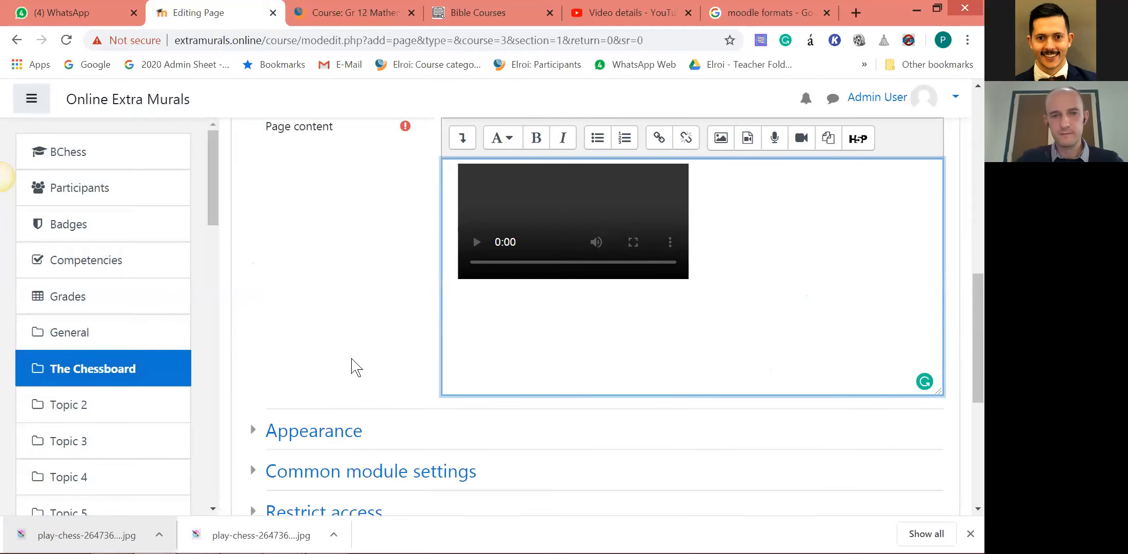
{"action": "scroll", "coordinate": [441, 395], "scroll_direction": "down", "scroll_amount": 4}
{"action": "left_click", "coordinate": [662, 455]}
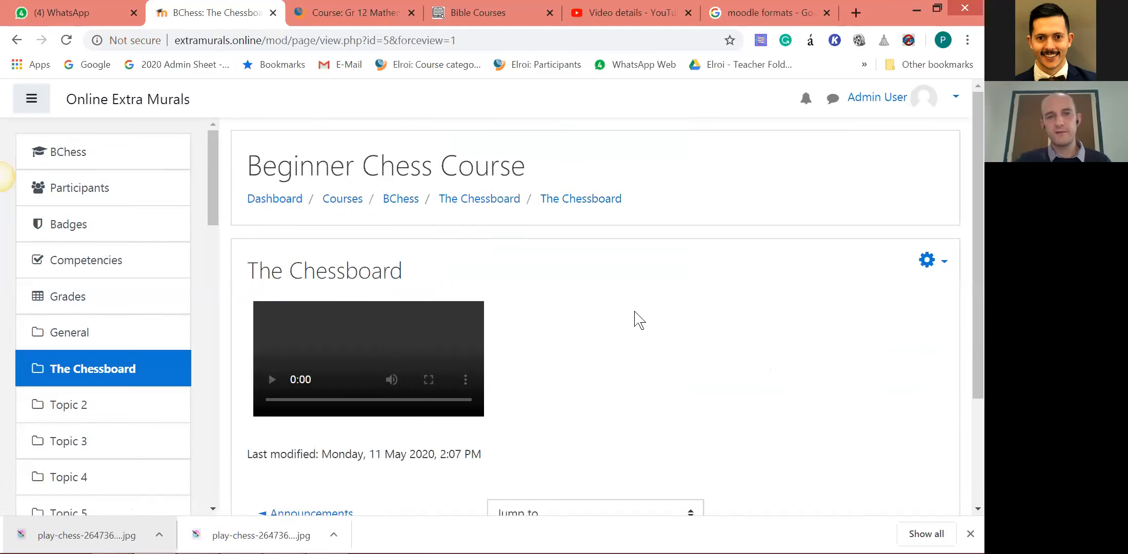
Find the saved Chessboard page on the course page, open it and examine its video and settings options.
{"action": "left_click", "coordinate": [472, 202]}
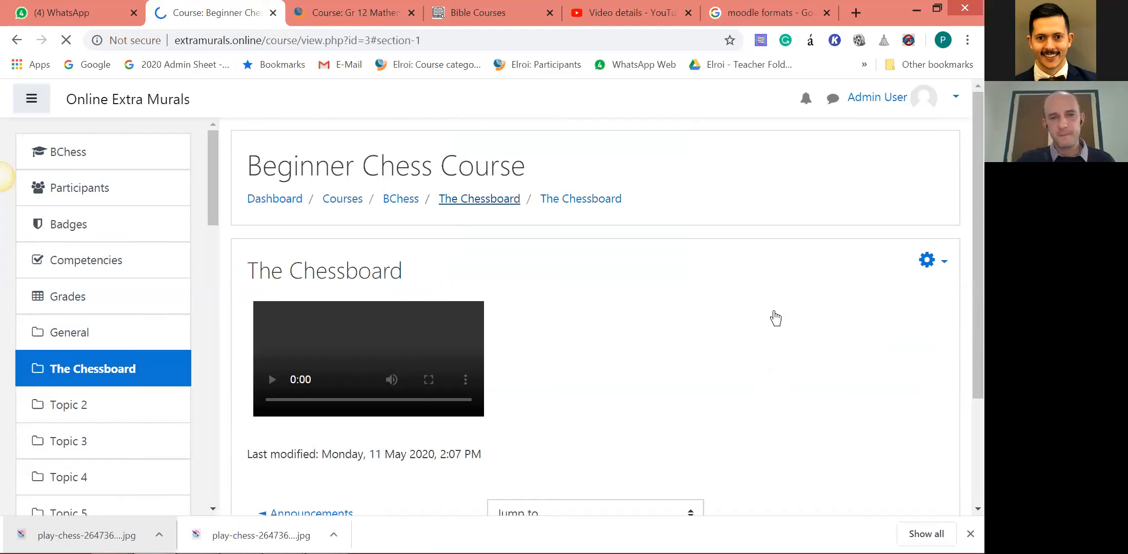
{"action": "scroll", "coordinate": [779, 303], "scroll_direction": "down", "scroll_amount": 2}
{"action": "scroll", "coordinate": [373, 194], "scroll_direction": "up", "scroll_amount": 3}
{"action": "scroll", "coordinate": [405, 292], "scroll_direction": "up", "scroll_amount": 1}
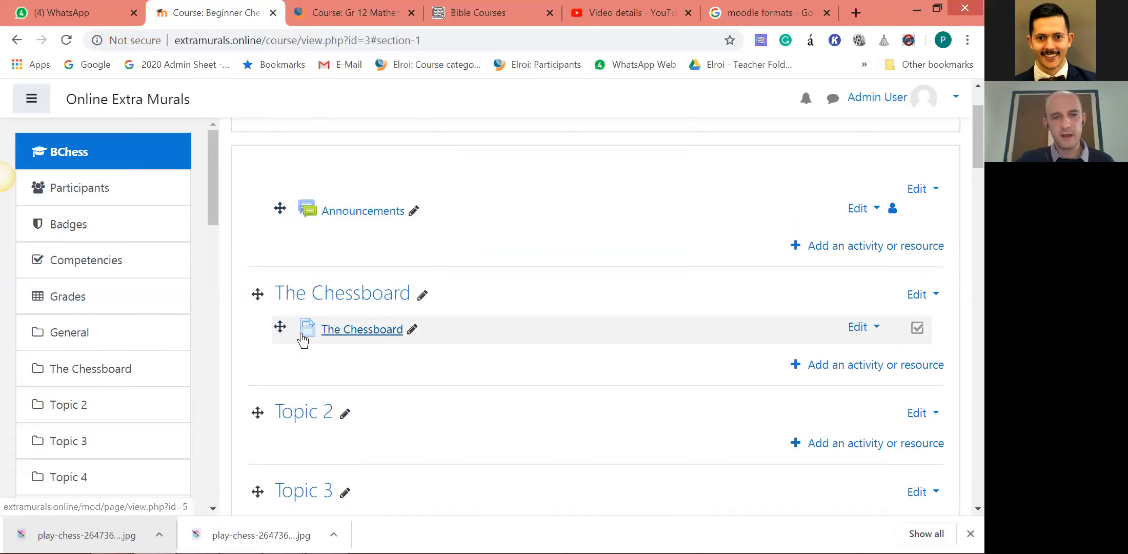
{"action": "left_click", "coordinate": [384, 332]}
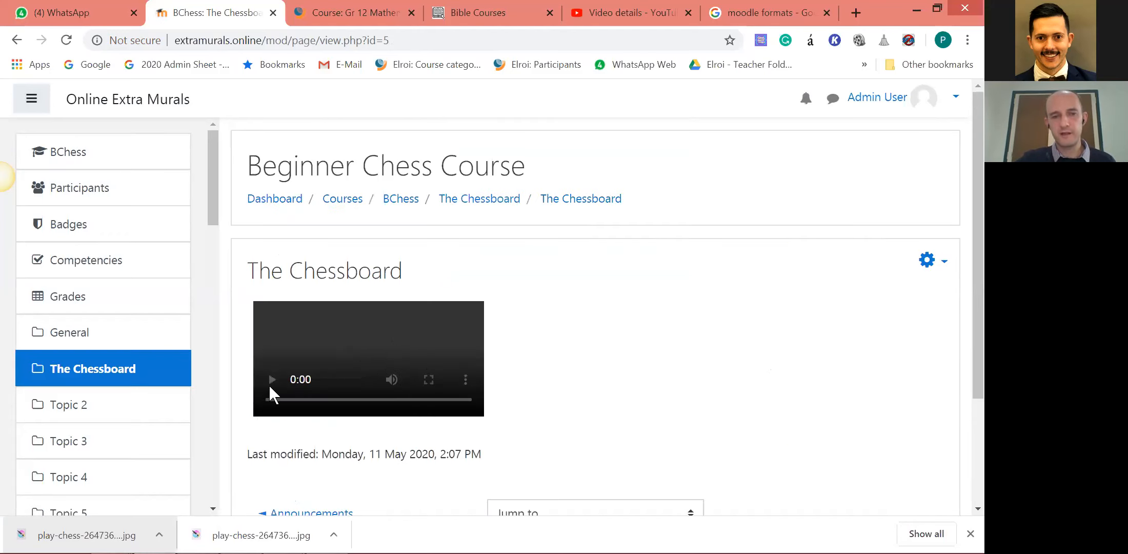
{"action": "scroll", "coordinate": [275, 306], "scroll_direction": "down", "scroll_amount": 1}
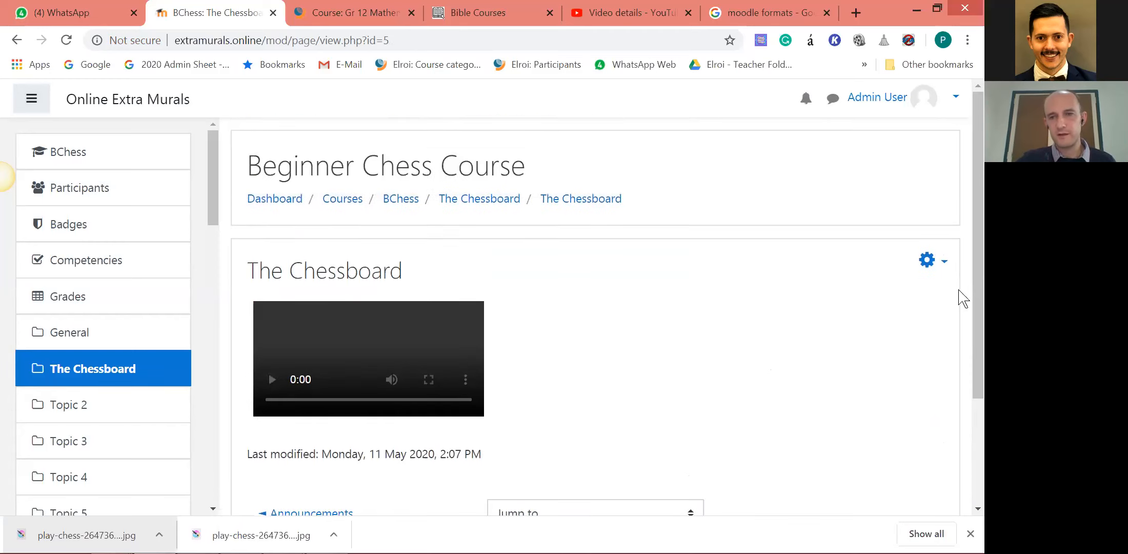
{"action": "left_click", "coordinate": [942, 262]}
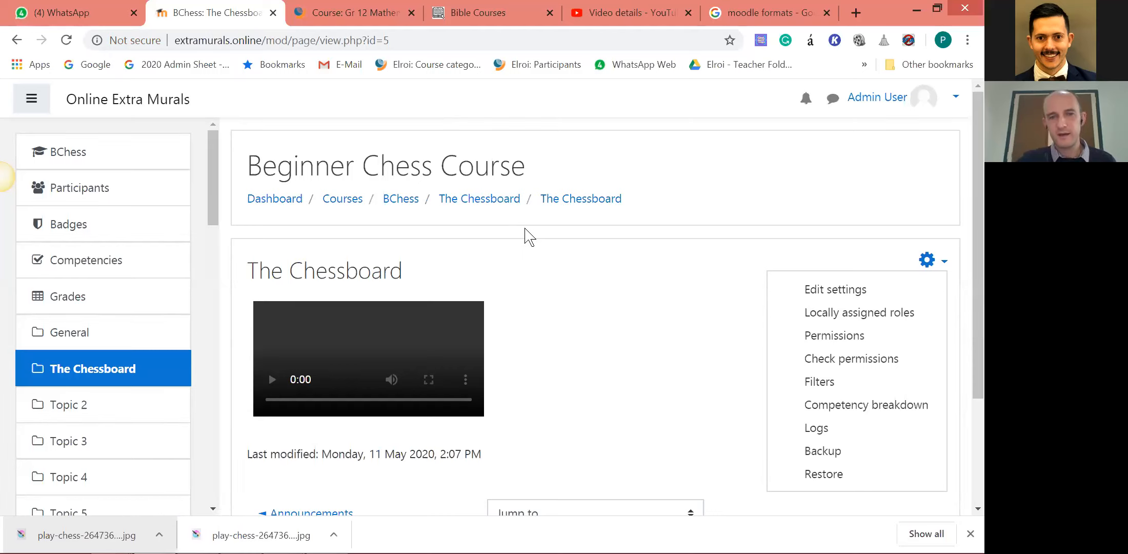
Return to The Chessboard section of the course, open its activity and resource chooser and look through the available activities.
{"action": "left_click", "coordinate": [500, 204]}
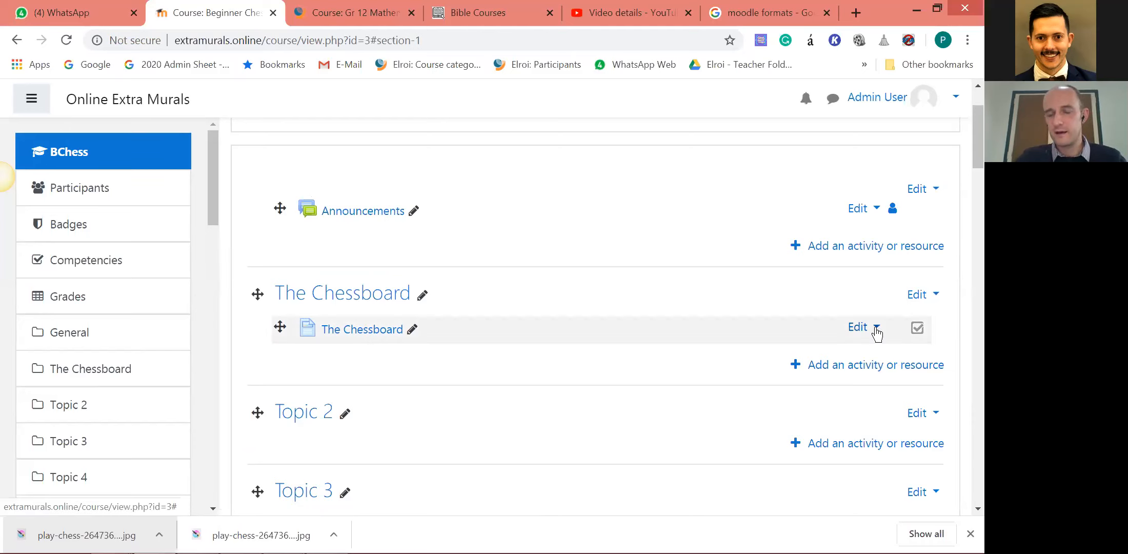
{"action": "left_click", "coordinate": [843, 365]}
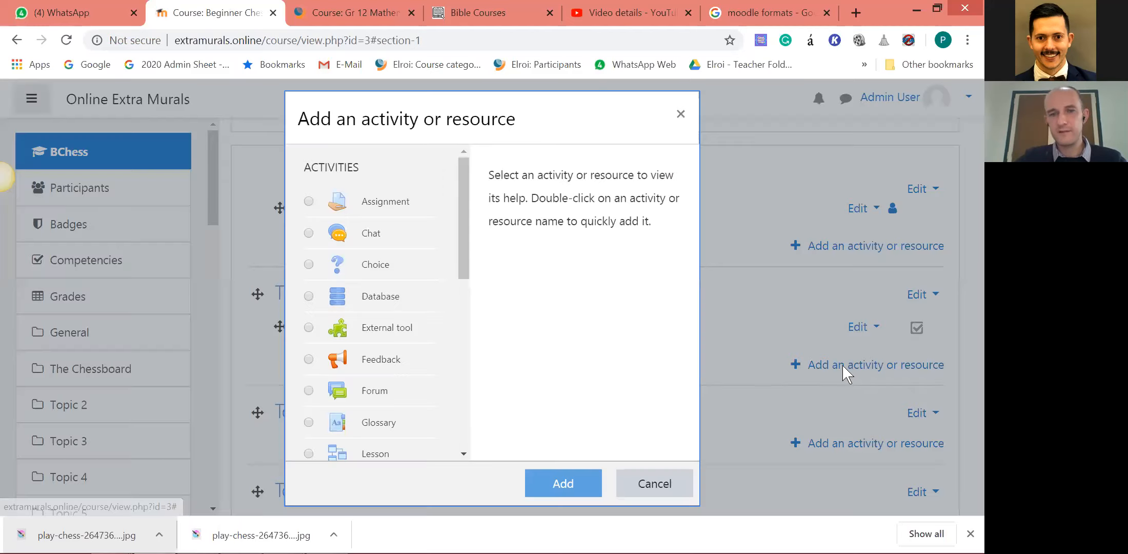
{"action": "mouse_move", "coordinate": [463, 197]}
{"action": "left_mouse_down"}
{"action": "mouse_move", "coordinate": [465, 318]}
{"action": "mouse_move", "coordinate": [476, 202]}
{"action": "left_mouse_up"}
{"action": "scroll", "coordinate": [434, 182], "scroll_direction": "up", "scroll_amount": 1}
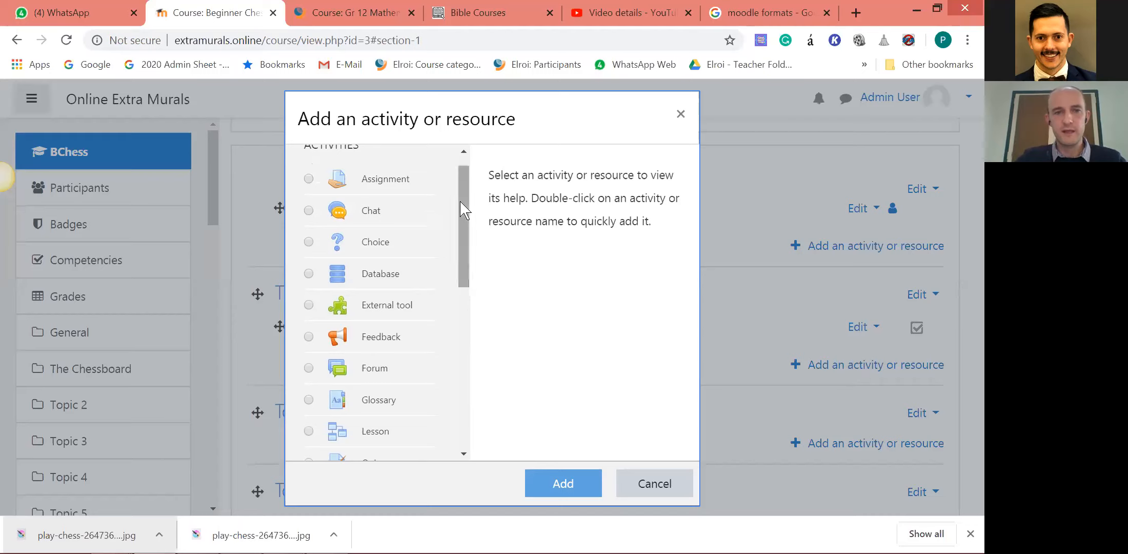
{"action": "scroll", "coordinate": [461, 201], "scroll_direction": "up", "scroll_amount": 1}
{"action": "scroll", "coordinate": [456, 262], "scroll_direction": "down", "scroll_amount": 5}
{"action": "scroll", "coordinate": [470, 215], "scroll_direction": "up", "scroll_amount": 4}
{"action": "scroll", "coordinate": [476, 183], "scroll_direction": "up", "scroll_amount": 1}
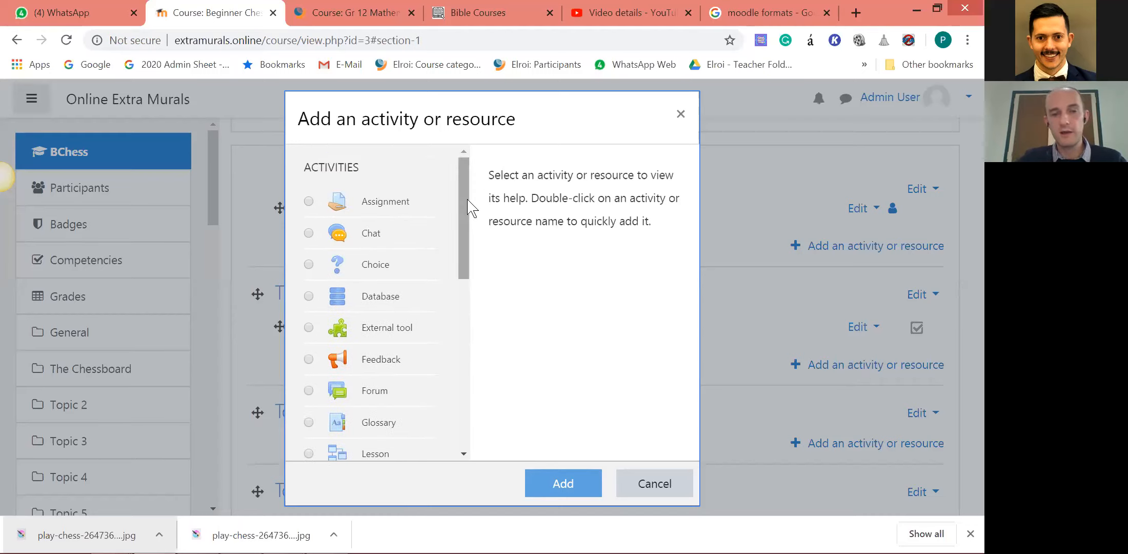
{"action": "scroll", "coordinate": [464, 211], "scroll_direction": "down", "scroll_amount": 3}
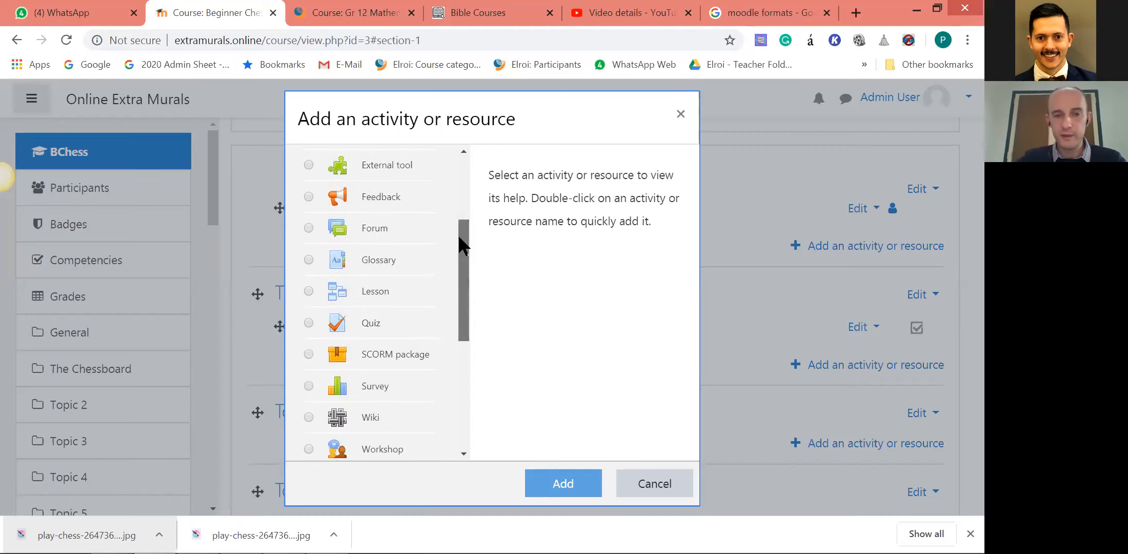
{"action": "scroll", "coordinate": [412, 233], "scroll_direction": "up", "scroll_amount": 3}
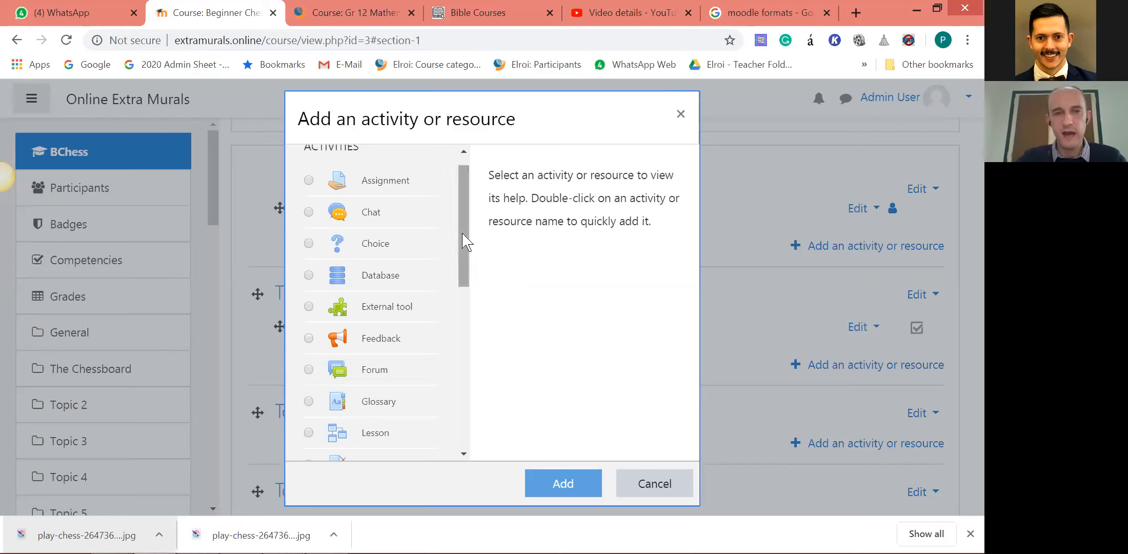
{"action": "scroll", "coordinate": [507, 201], "scroll_direction": "up", "scroll_amount": 1}
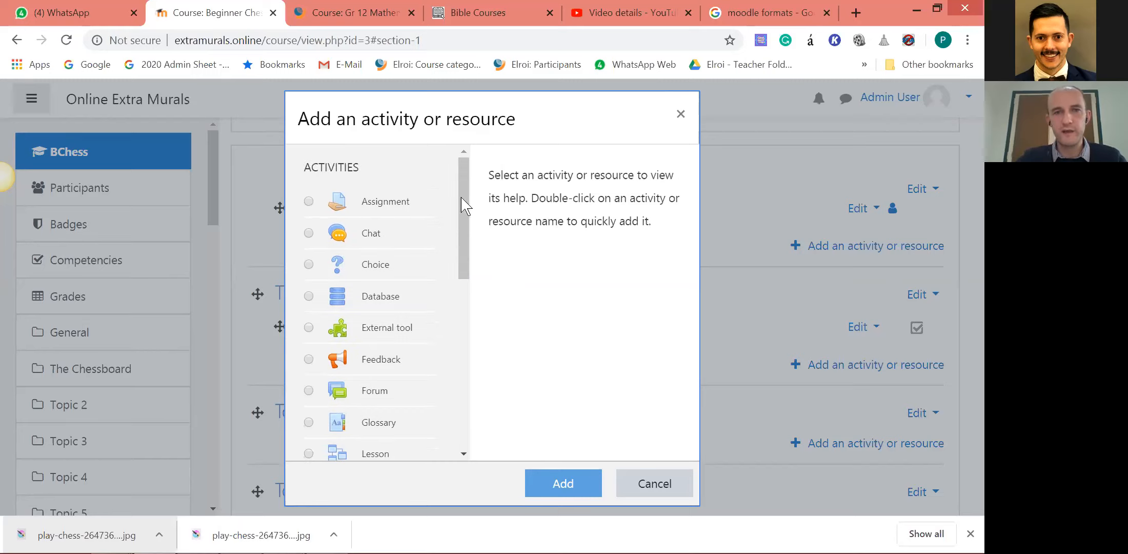
Read the help descriptions of the Assignment, Chat, Choice and Database activities in the chooser.
{"action": "left_click", "coordinate": [397, 201]}
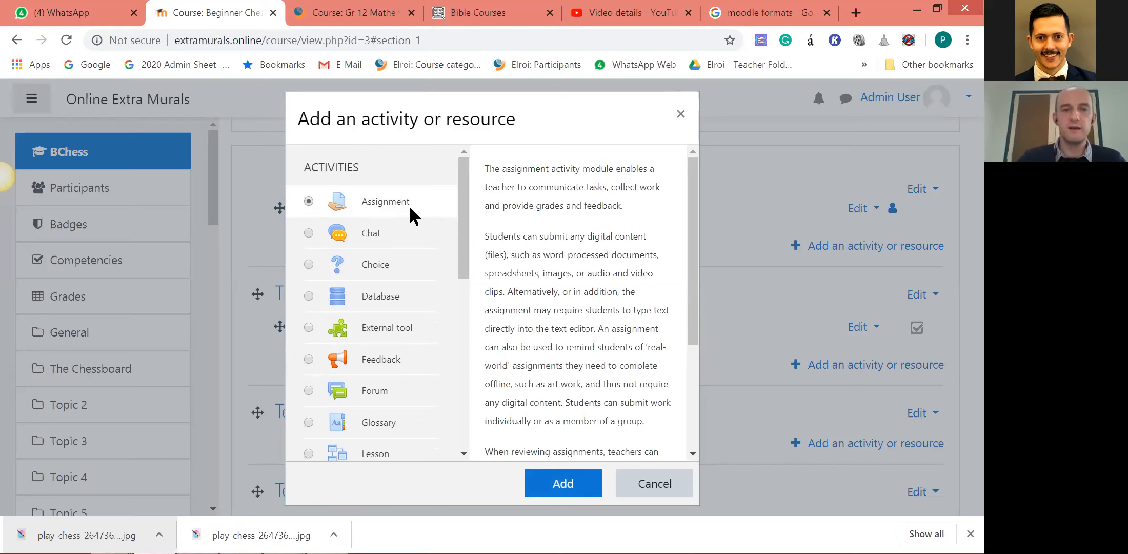
{"action": "left_click", "coordinate": [393, 239]}
{"action": "left_click", "coordinate": [393, 205]}
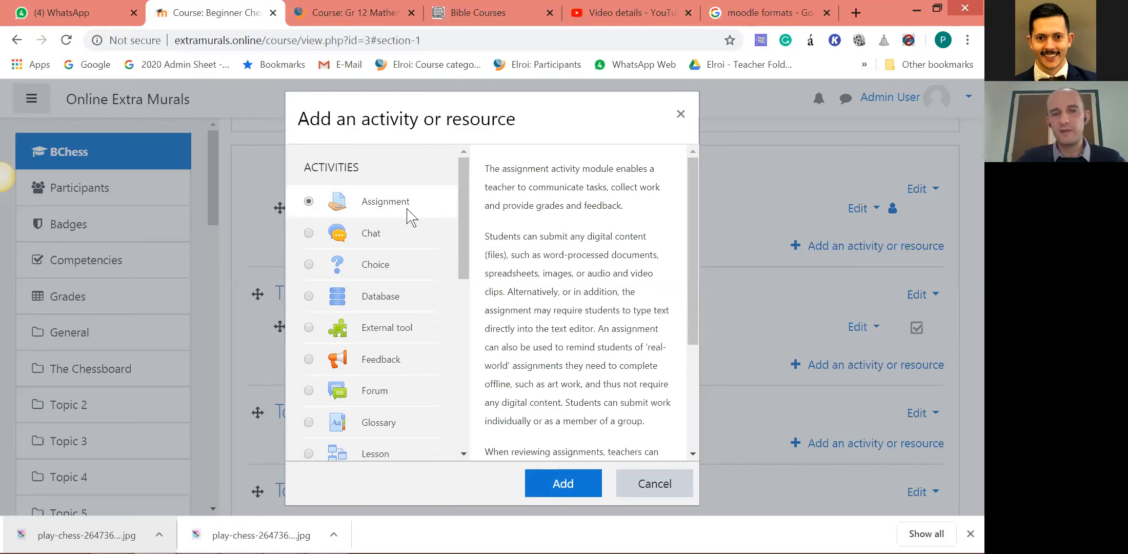
{"action": "left_click", "coordinate": [400, 236]}
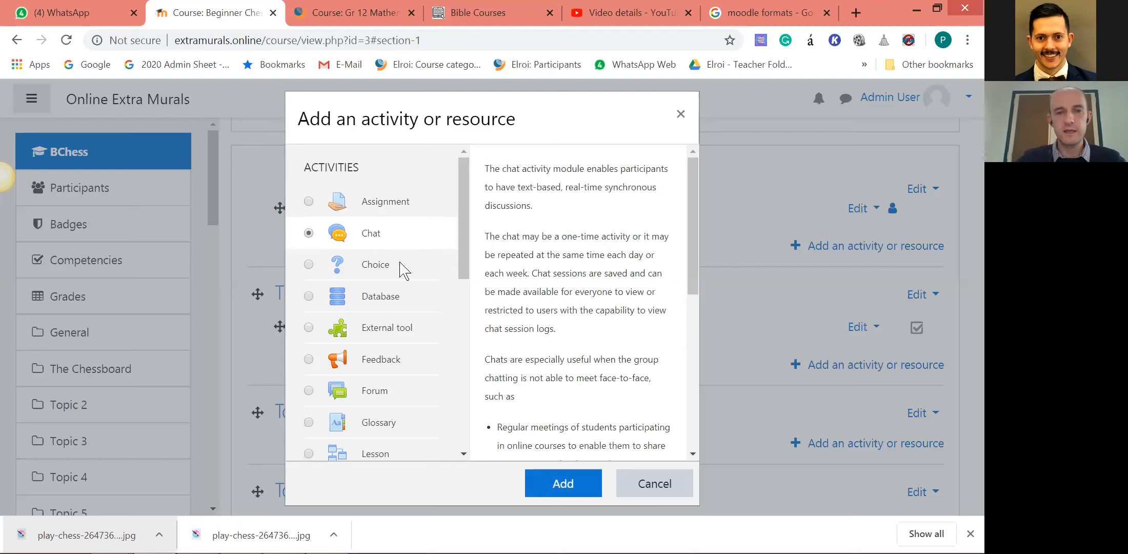
{"action": "left_click", "coordinate": [382, 266]}
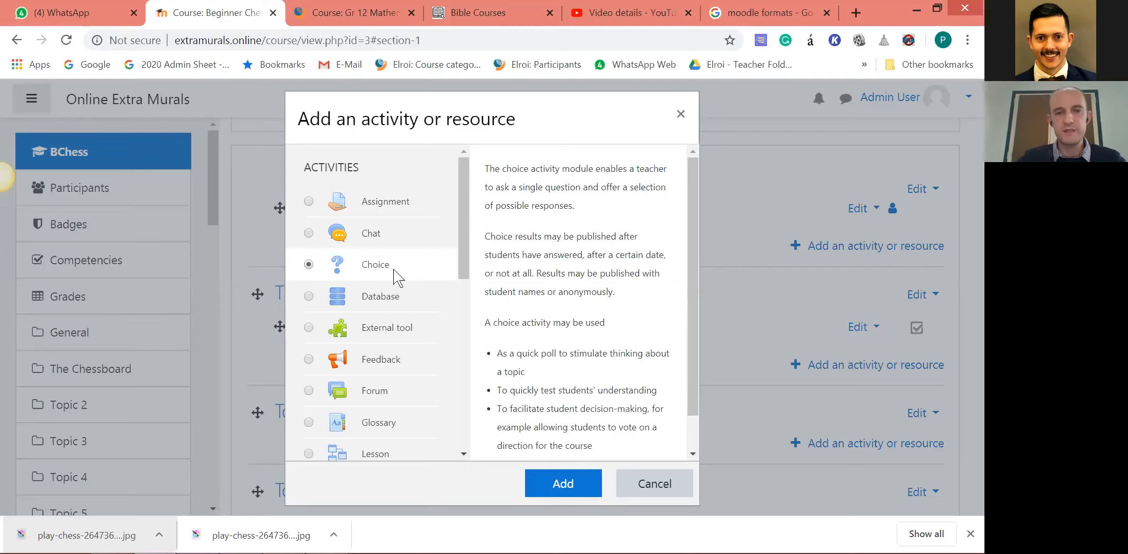
{"action": "left_click", "coordinate": [390, 303]}
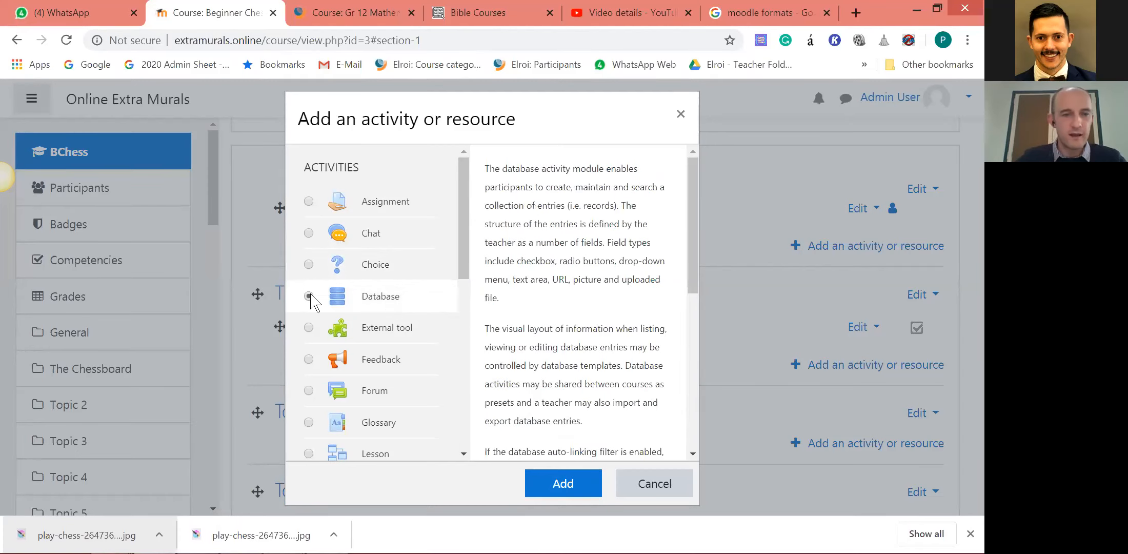
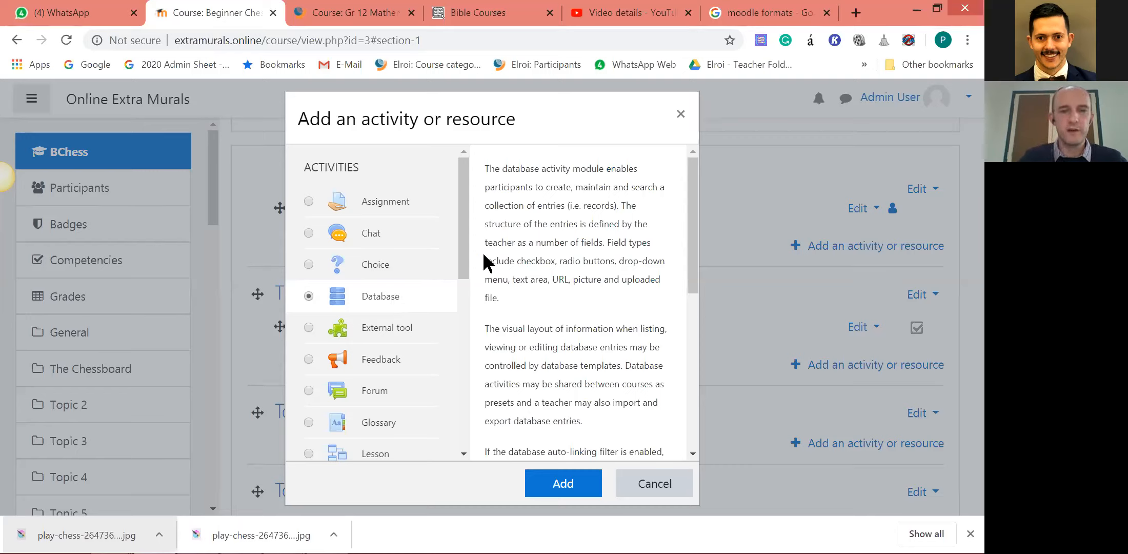
Read the help descriptions of the External tool, Feedback, Forum, Glossary and Lesson activities in the chooser.
{"action": "left_click", "coordinate": [402, 333]}
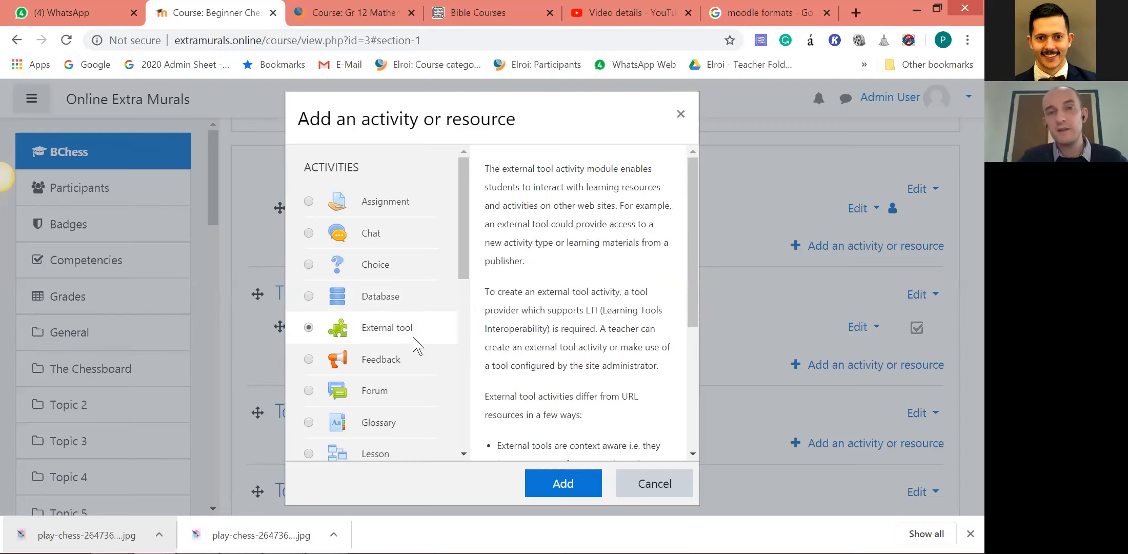
{"action": "left_click", "coordinate": [396, 362]}
{"action": "left_click_drag", "start_coordinate": [464, 241], "coordinate": [461, 270]}
{"action": "scroll", "coordinate": [461, 270], "scroll_direction": "down", "scroll_amount": 1}
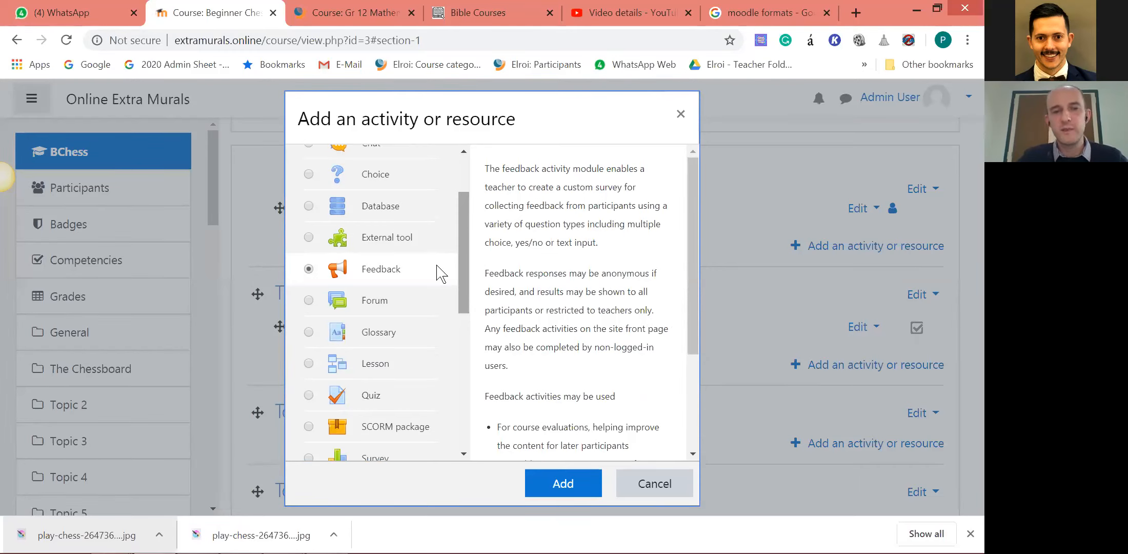
{"action": "left_click", "coordinate": [388, 302]}
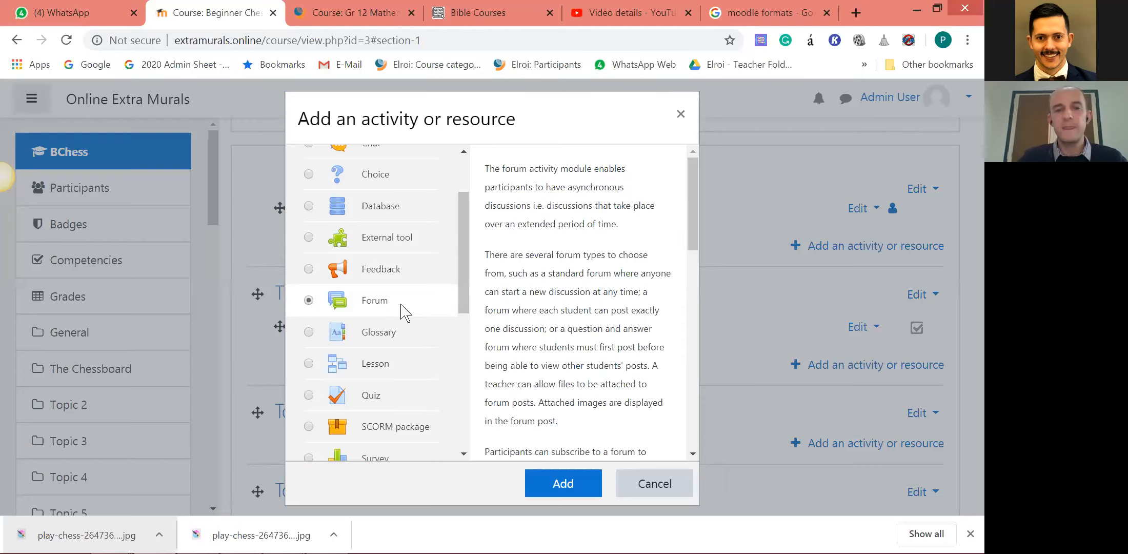
{"action": "left_click", "coordinate": [398, 339]}
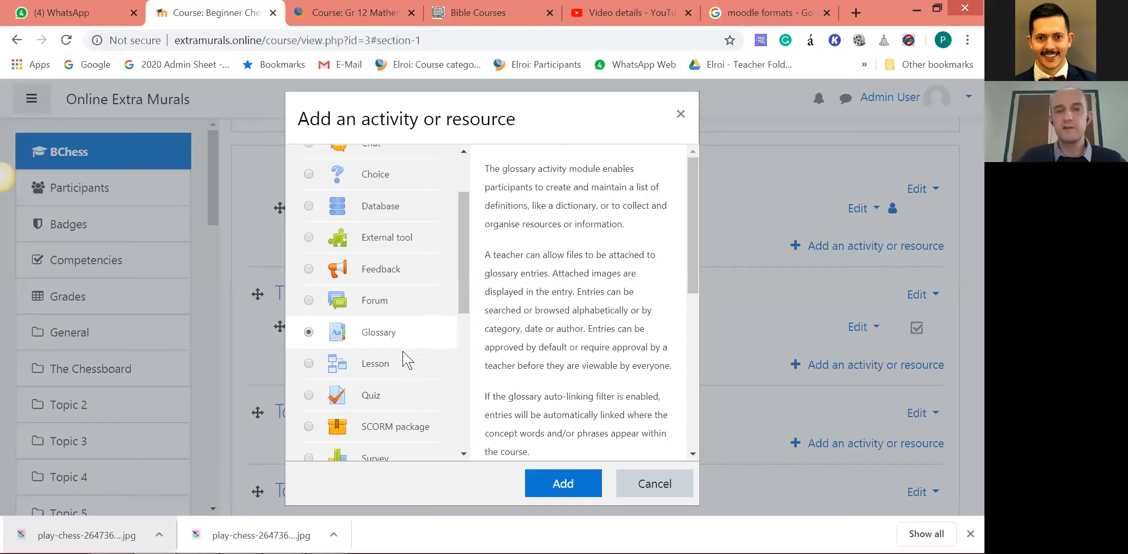
{"action": "left_click", "coordinate": [398, 372]}
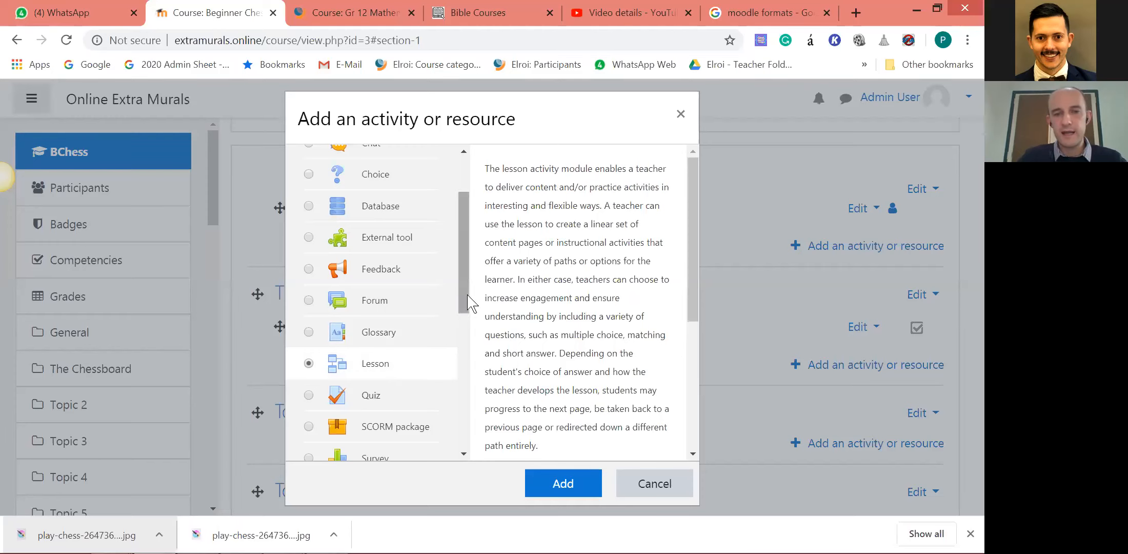
Choose the Quiz activity, look over the remaining activity types and start adding a new Quiz to The Chessboard section.
{"action": "left_click_drag", "start_coordinate": [467, 303], "coordinate": [465, 314]}
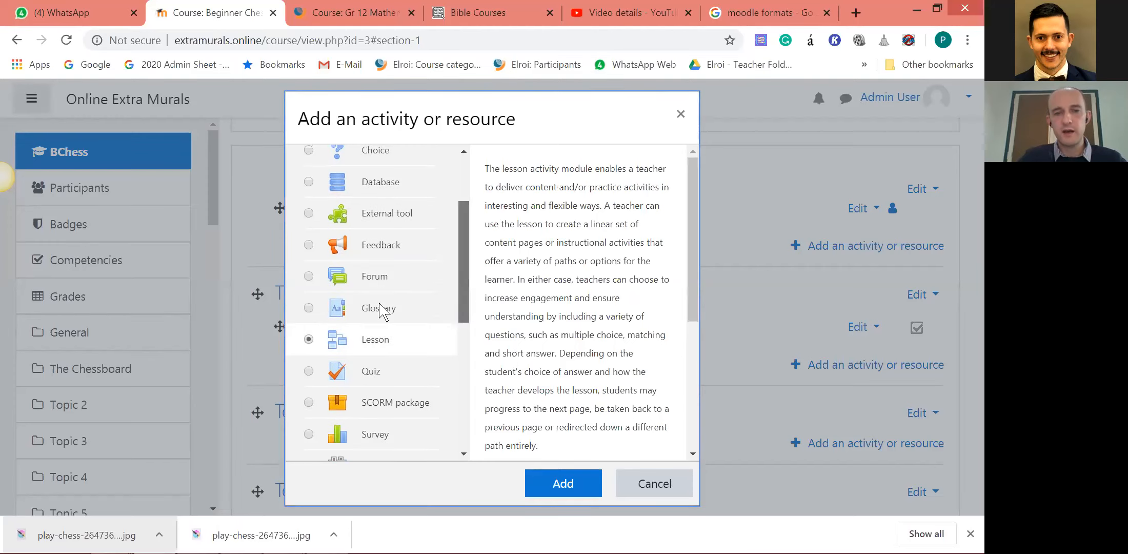
{"action": "scroll", "coordinate": [385, 309], "scroll_direction": "down", "scroll_amount": 1}
{"action": "left_click", "coordinate": [390, 310]}
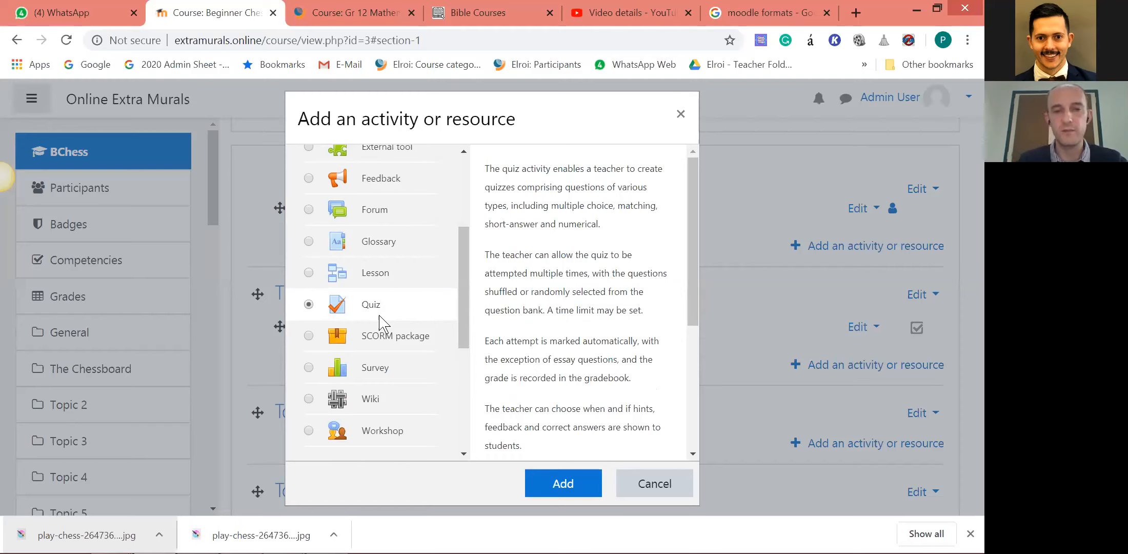
{"action": "scroll", "coordinate": [416, 382], "scroll_direction": "down", "scroll_amount": 1}
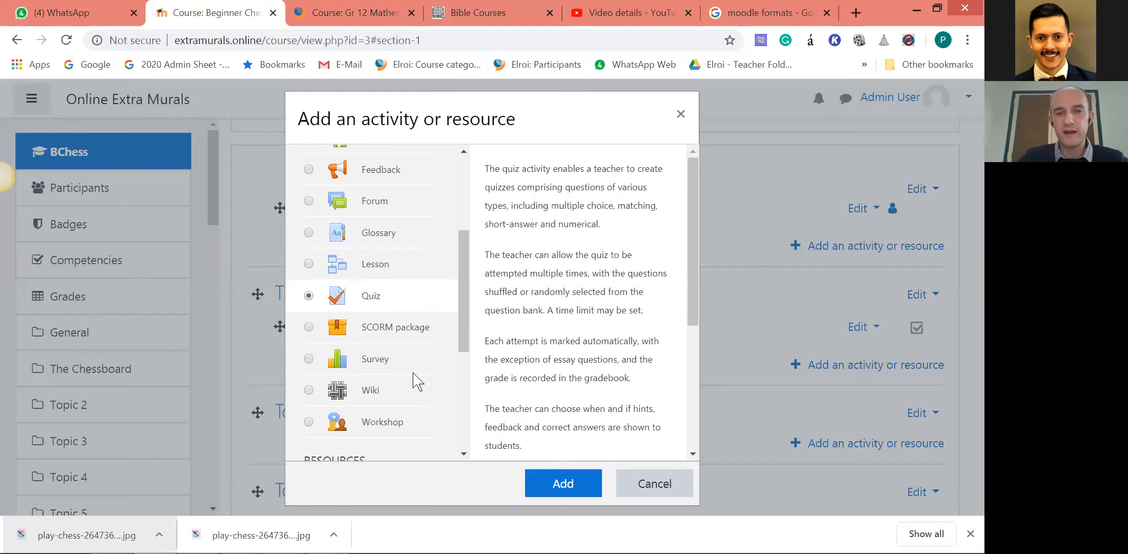
{"action": "scroll", "coordinate": [416, 382], "scroll_direction": "down", "scroll_amount": 1}
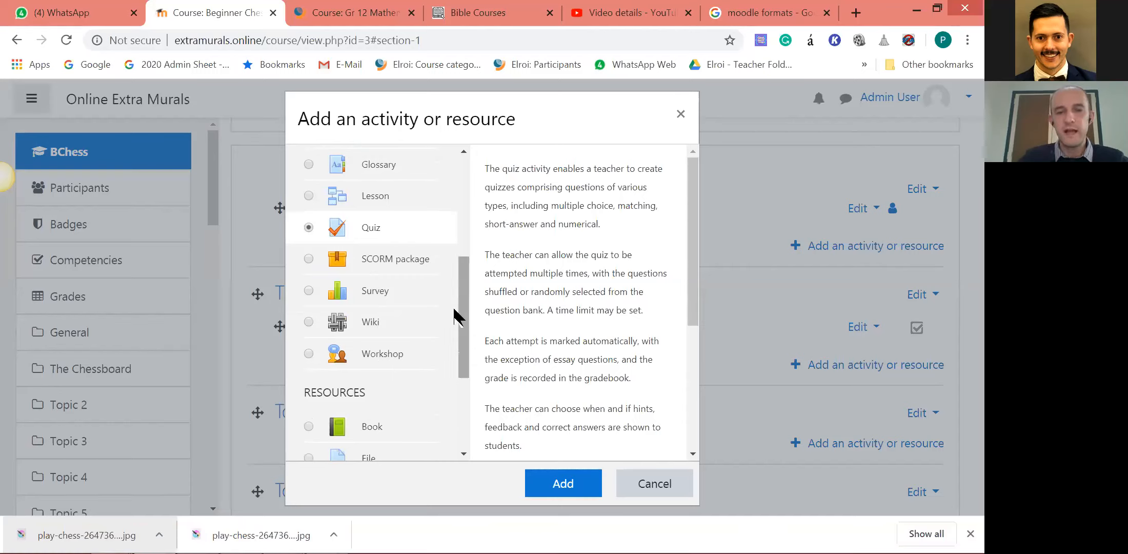
{"action": "scroll", "coordinate": [359, 308], "scroll_direction": "up", "scroll_amount": 3}
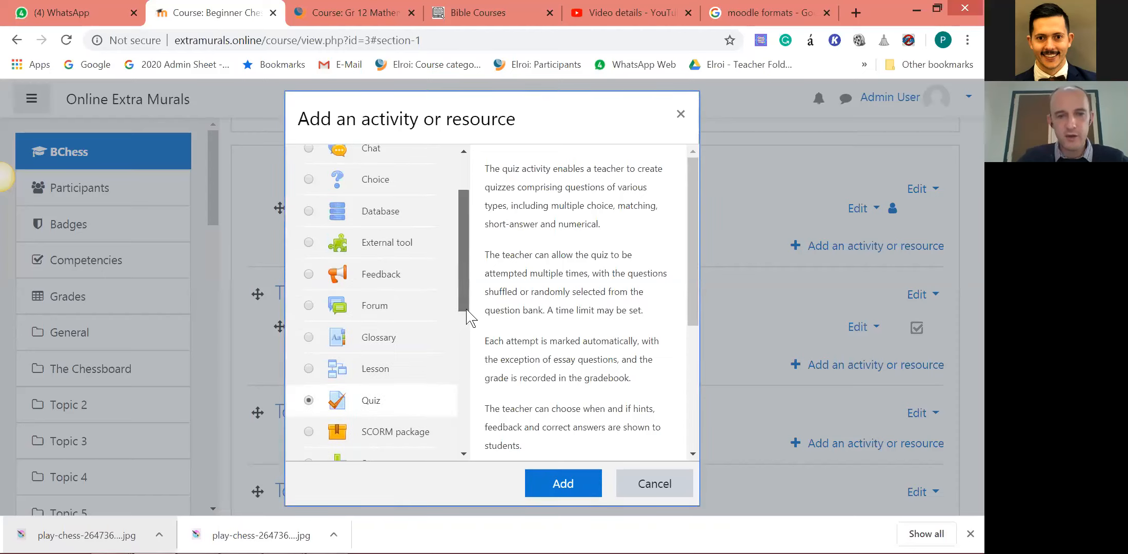
{"action": "scroll", "coordinate": [359, 303], "scroll_direction": "down", "scroll_amount": 2}
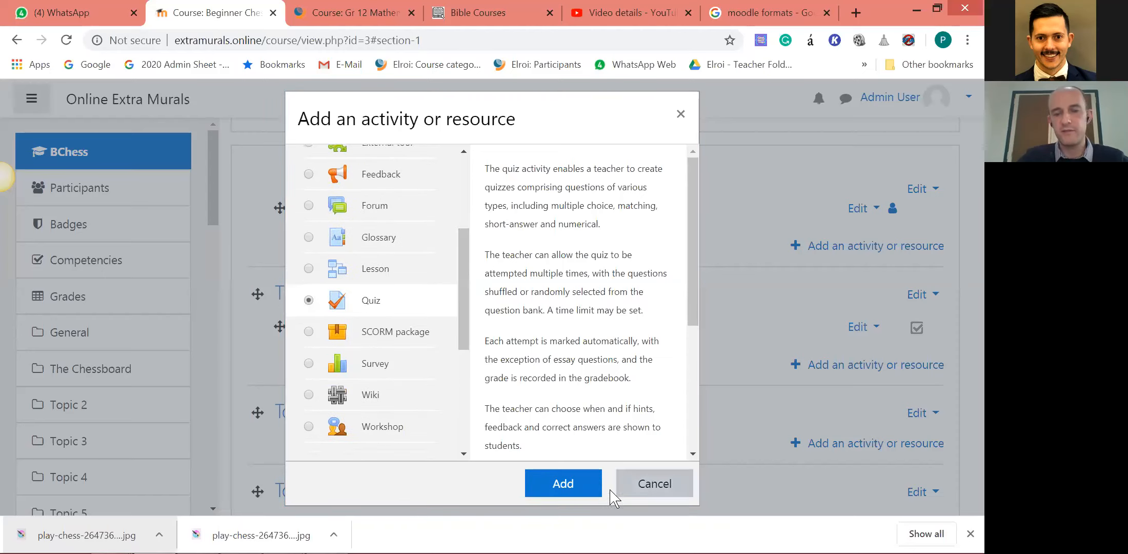
{"action": "left_click", "coordinate": [564, 482]}
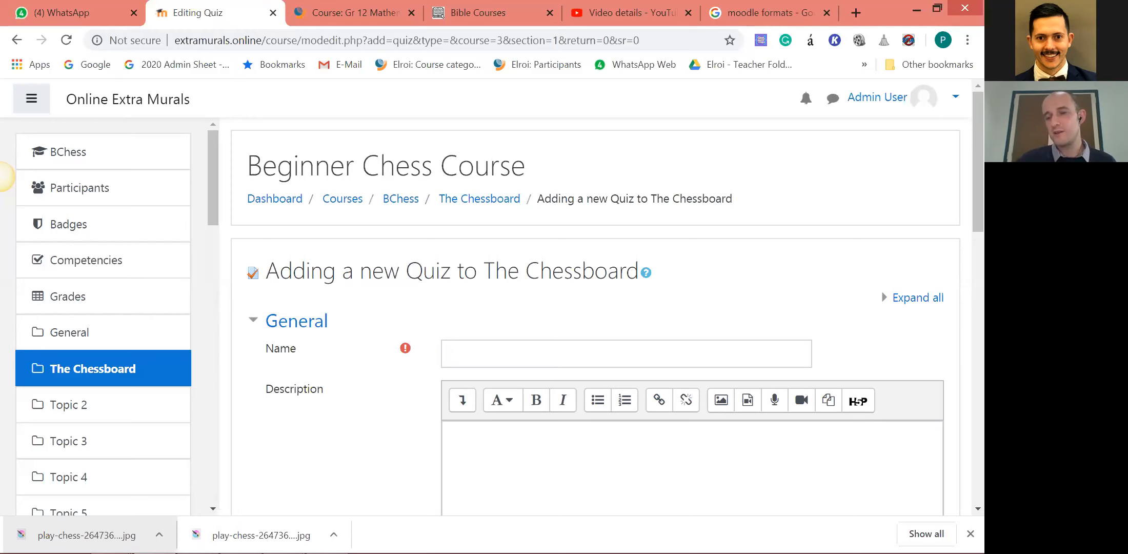
Check the current date and time in the system clock's calendar and close it again.
{"action": "mouse_move", "coordinate": [949, 553]}
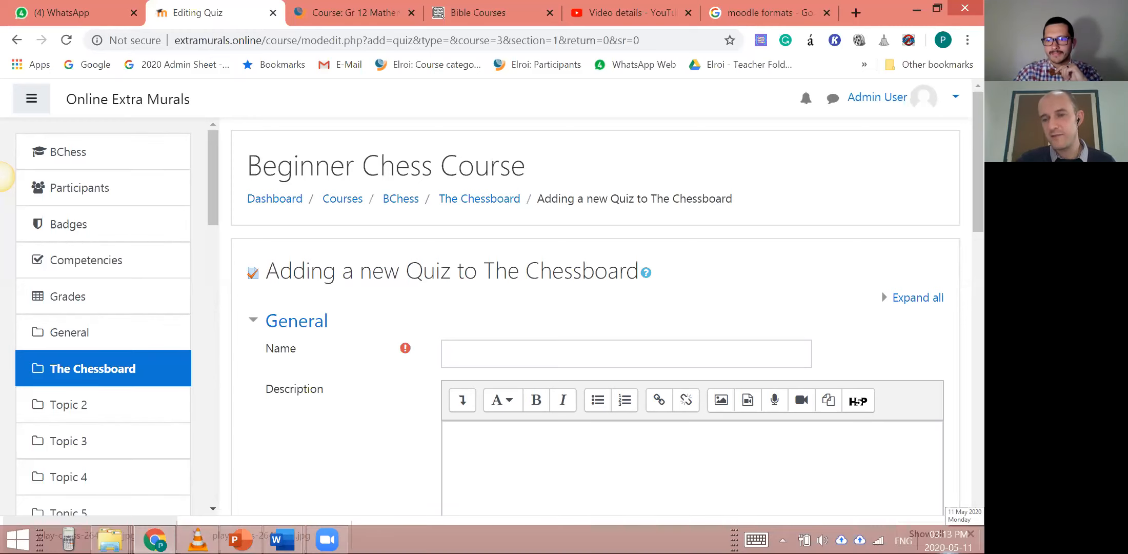
{"action": "left_click", "coordinate": [949, 542]}
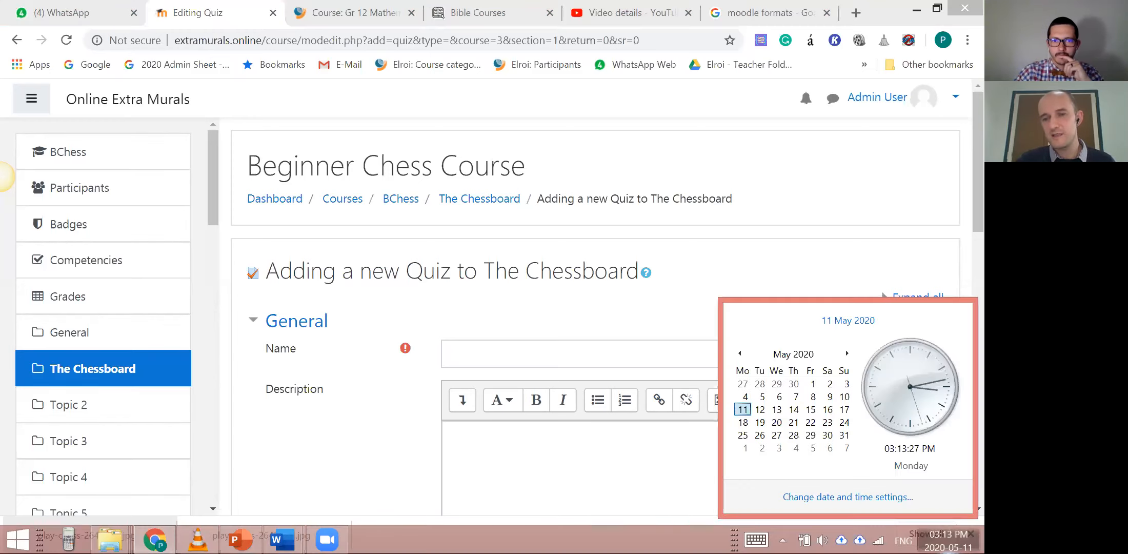
{"action": "left_click", "coordinate": [749, 47]}
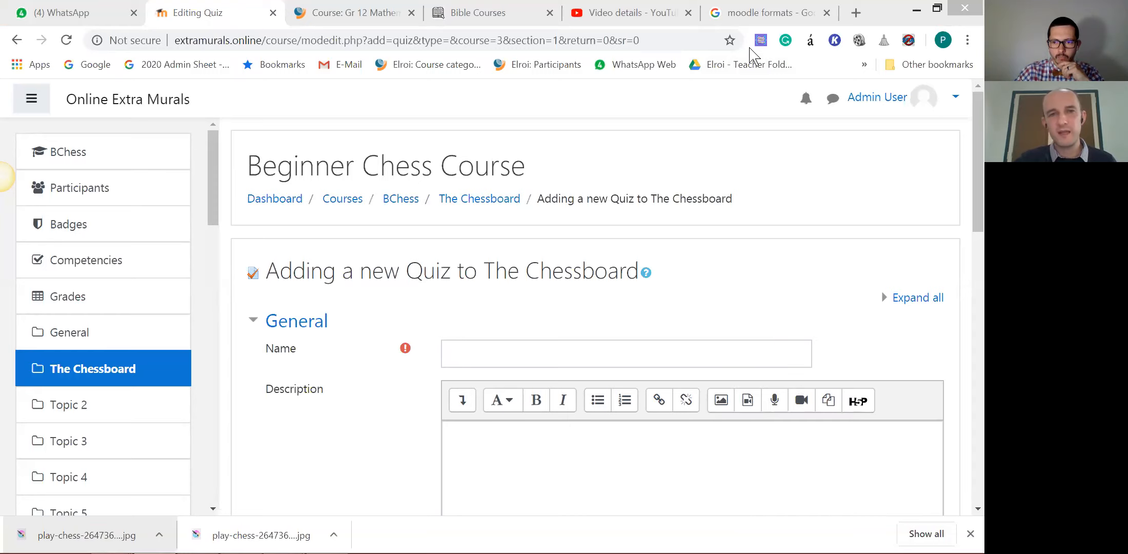